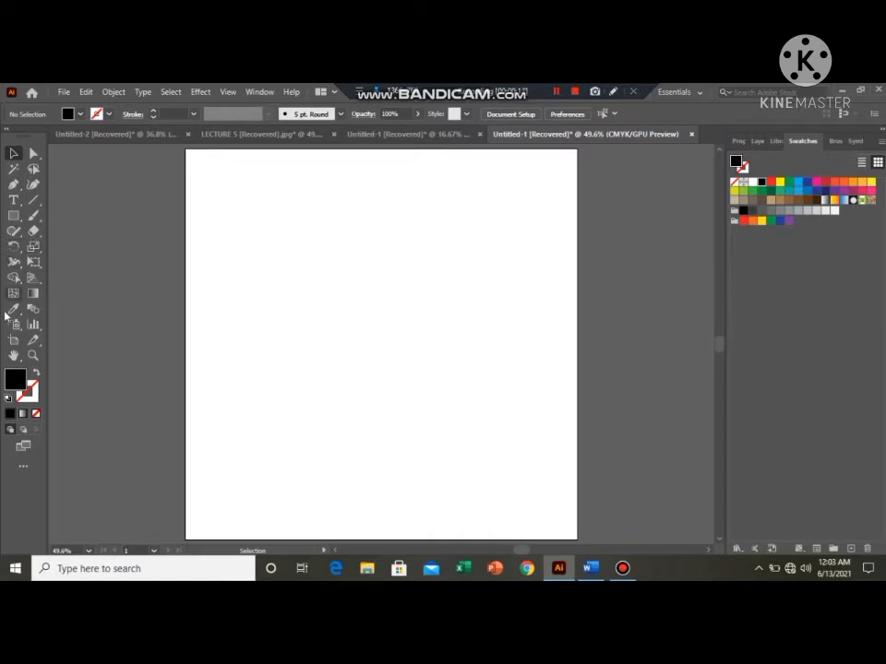
# Hide the Advanced toolbar and show it again
pyautogui.click(259, 92)
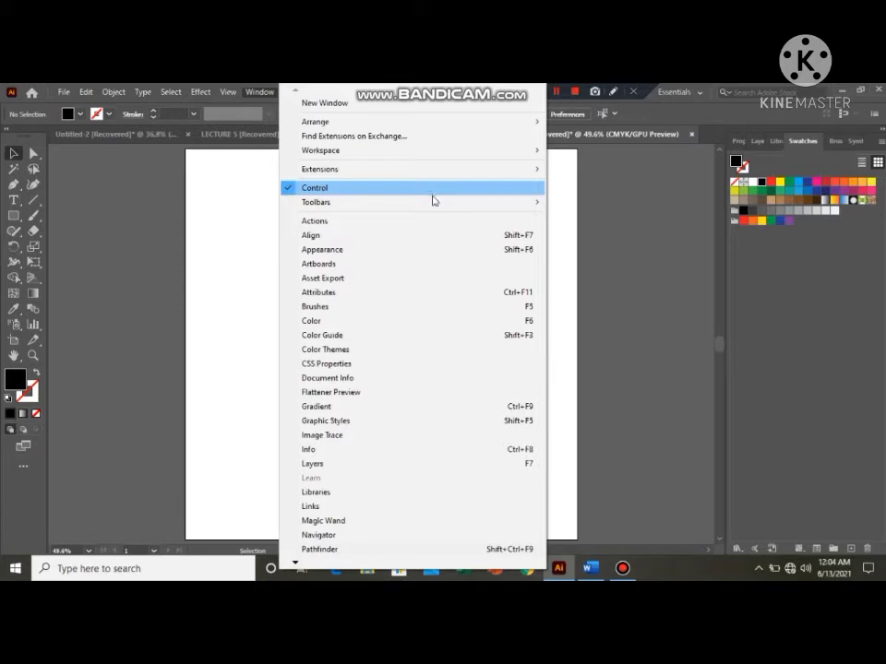
pyautogui.moveTo(536, 202)
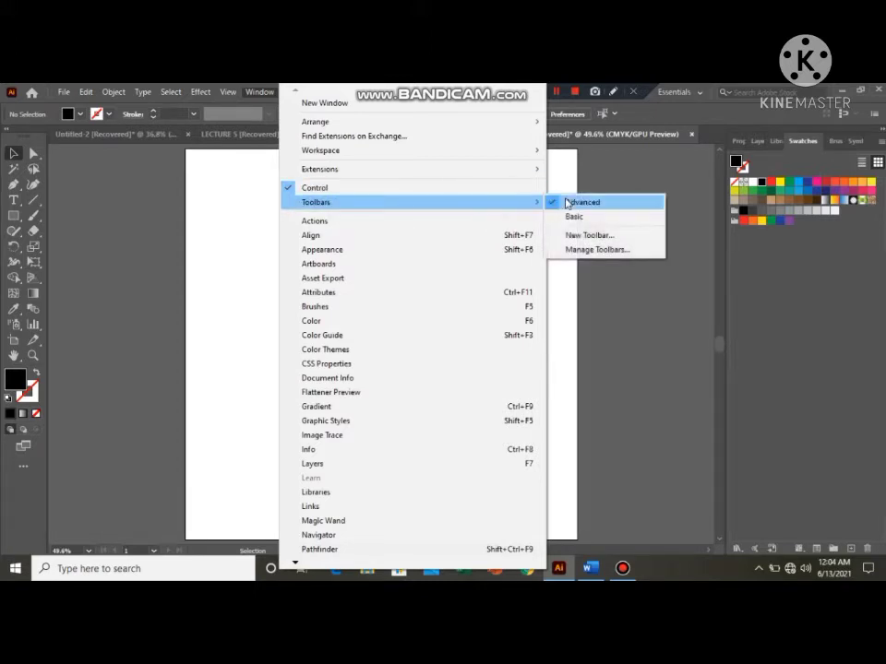
pyautogui.click(569, 203)
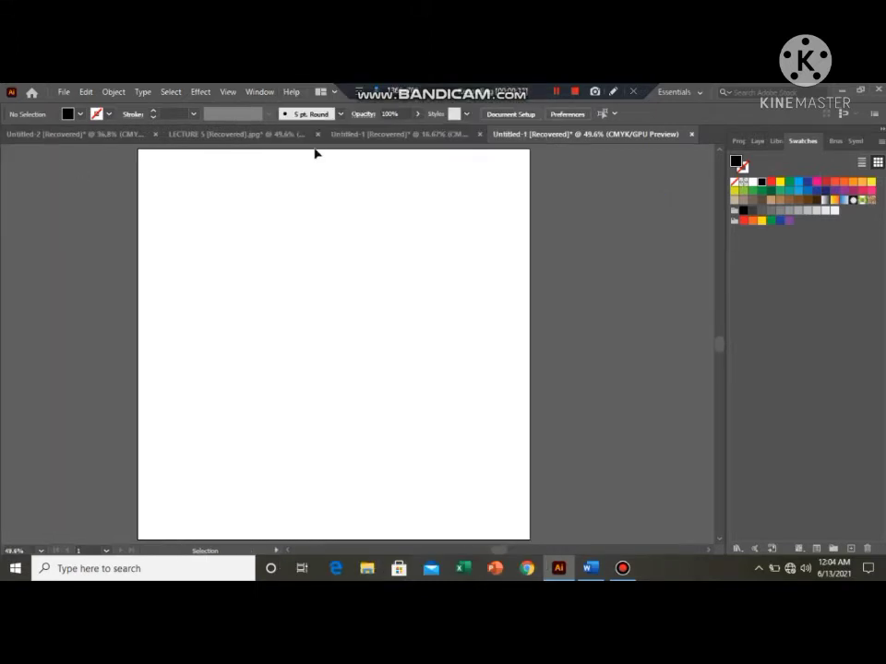
pyautogui.click(252, 96)
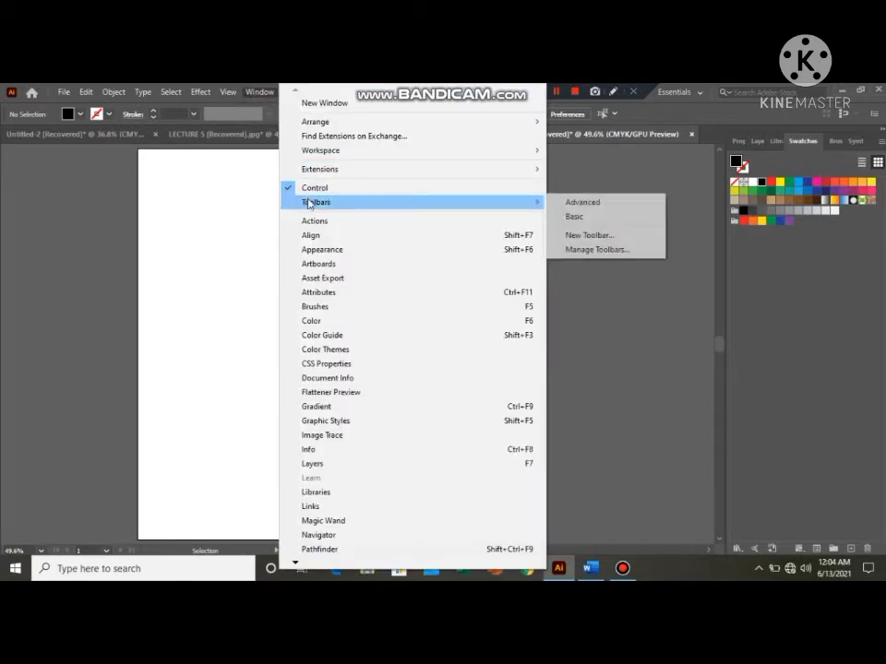
pyautogui.moveTo(538, 203)
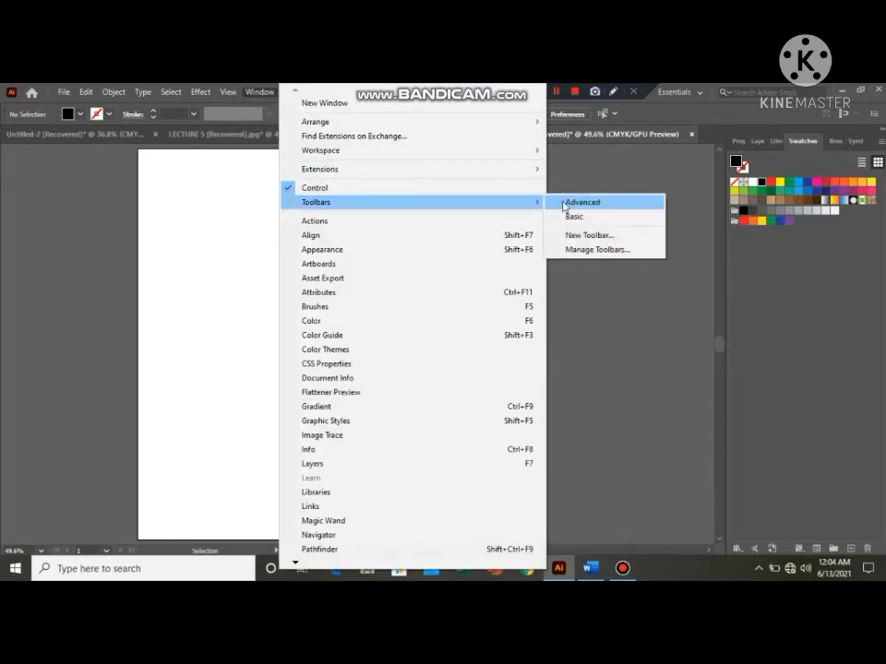
pyautogui.click(567, 204)
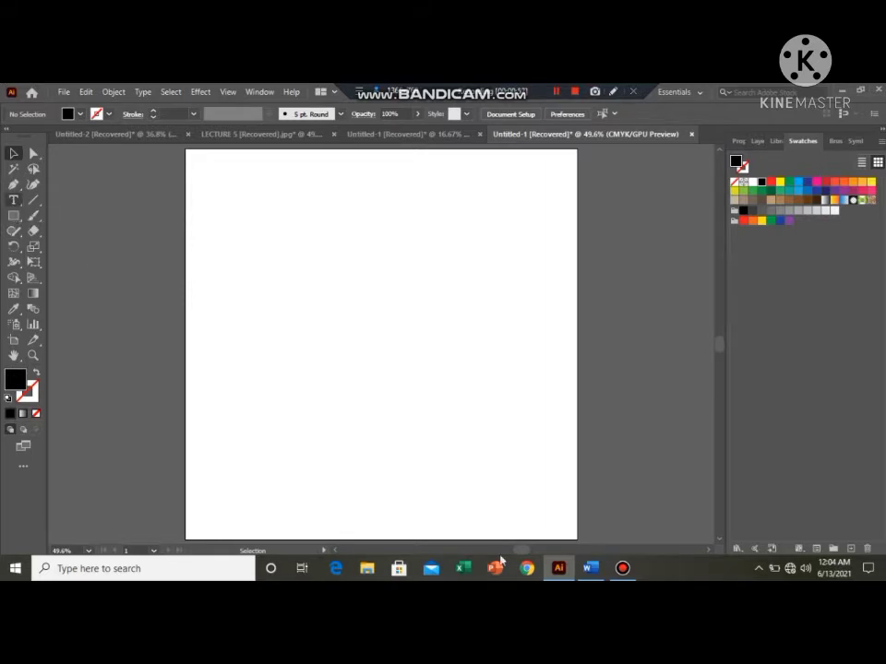
# Switch to Word and add the line "Type tool; t" below the "Working with text;" heading
pyautogui.click(590, 569)
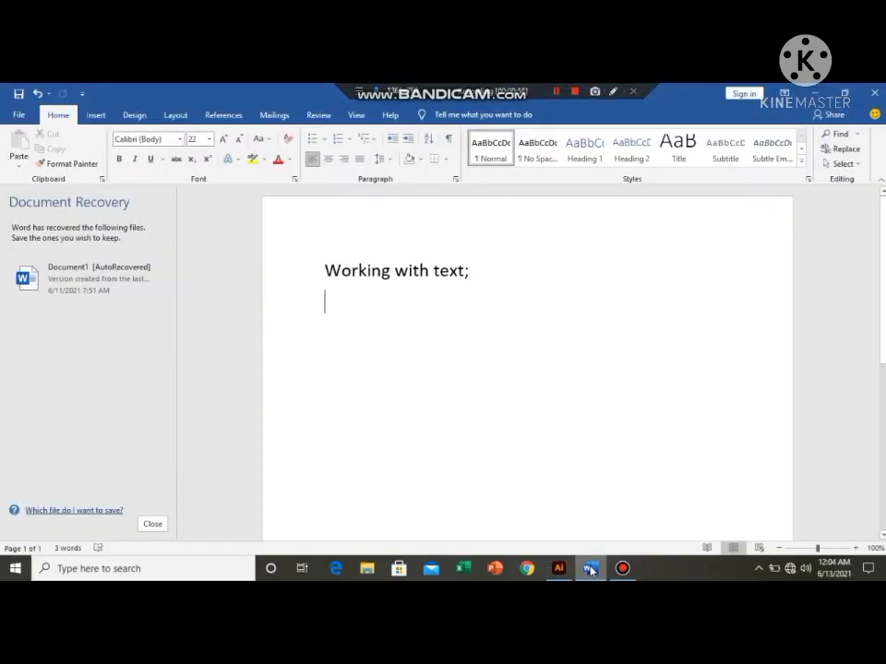
pyautogui.write('type to')
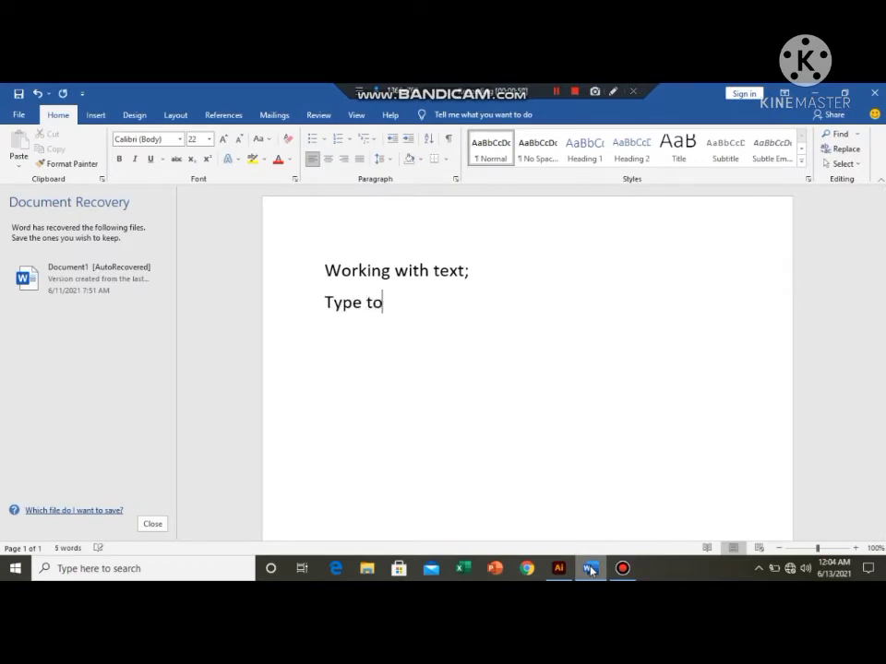
pyautogui.write('ol; t')
# Switch back to Illustrator, draw an area-type frame across the middle of the artboard, and set its placeholder text to 27 pt
pyautogui.click(559, 568)
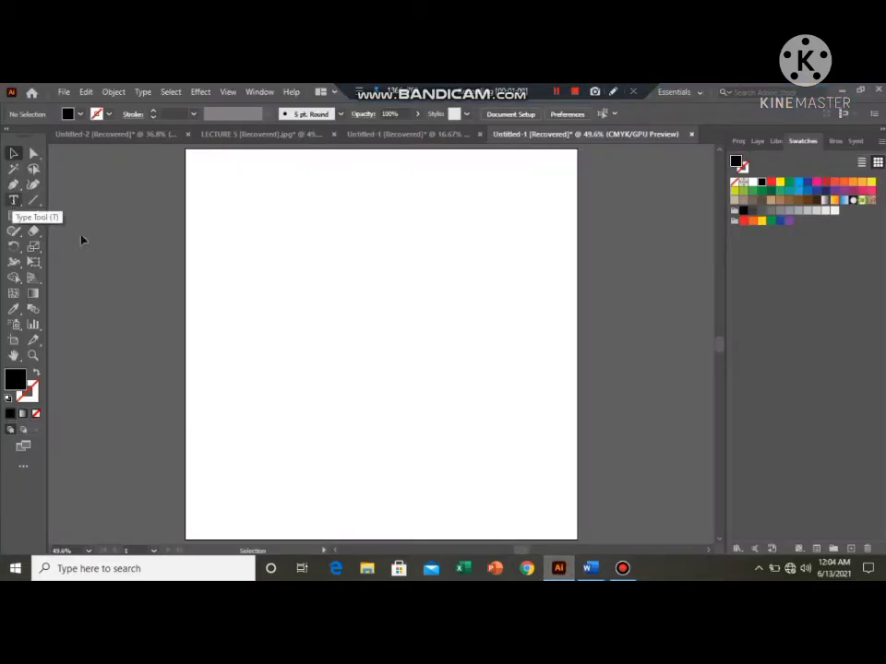
pyautogui.click(14, 199)
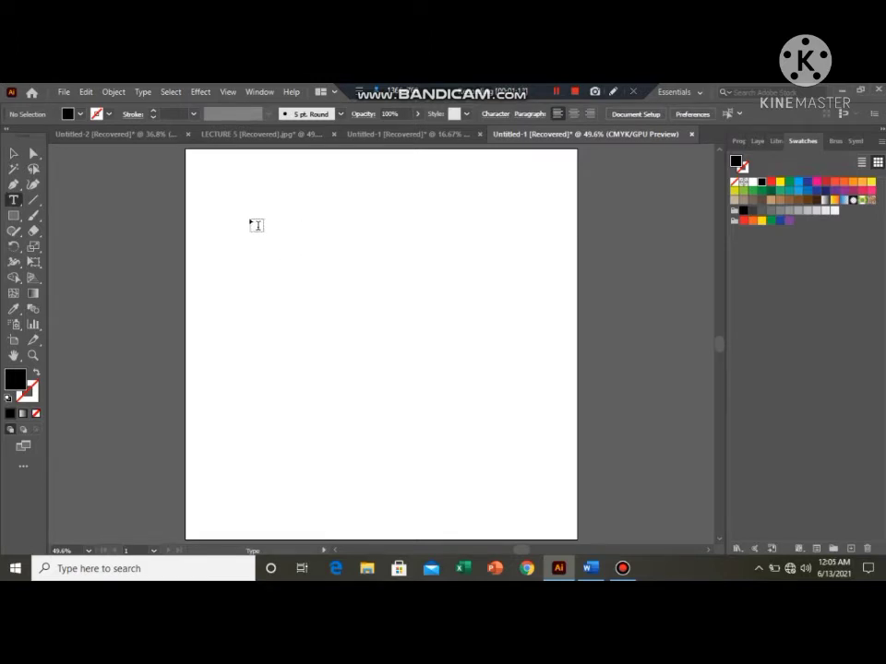
pyautogui.moveTo(250, 219); pyautogui.dragTo(528, 407)
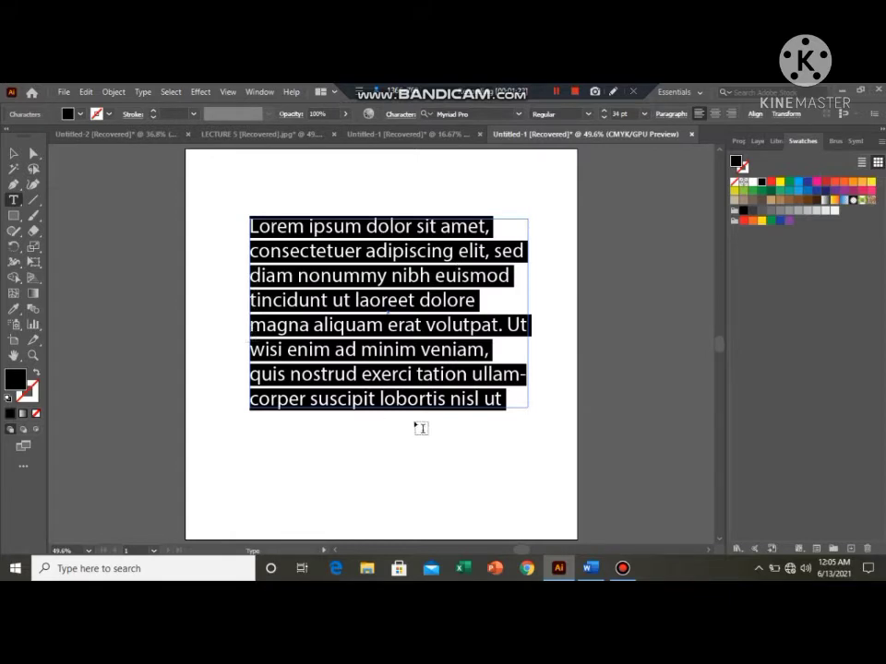
pyautogui.click(605, 117)
pyautogui.click(605, 118)
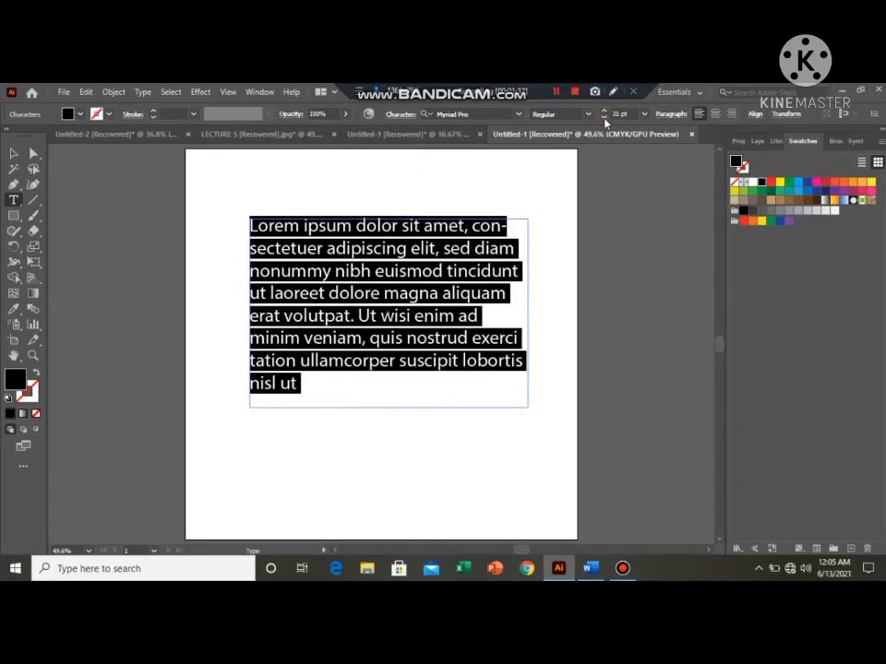
pyautogui.click(604, 117)
pyautogui.click(604, 117)
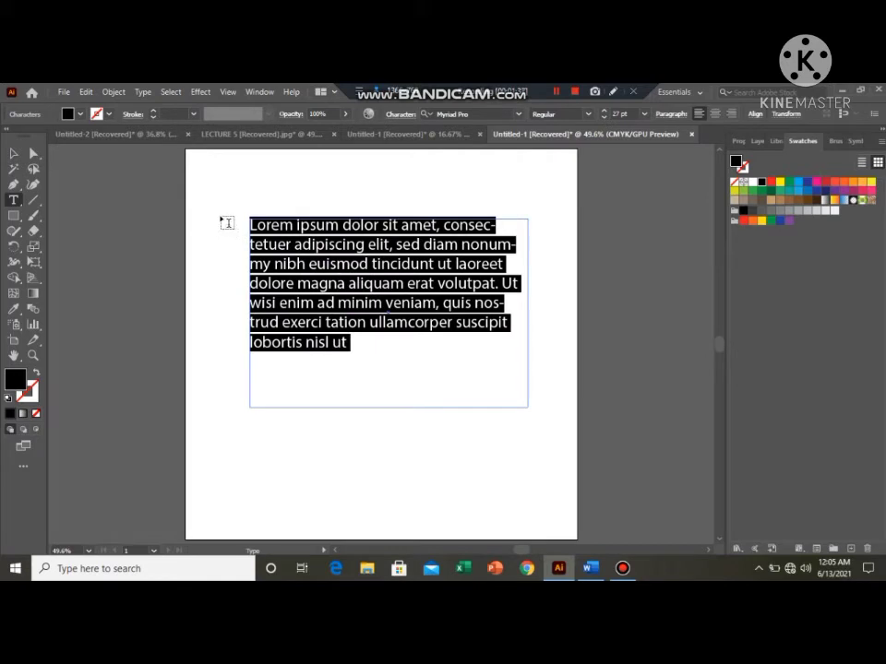
# Delete the placeholder text together with its text frame
pyautogui.press('BackSpace')
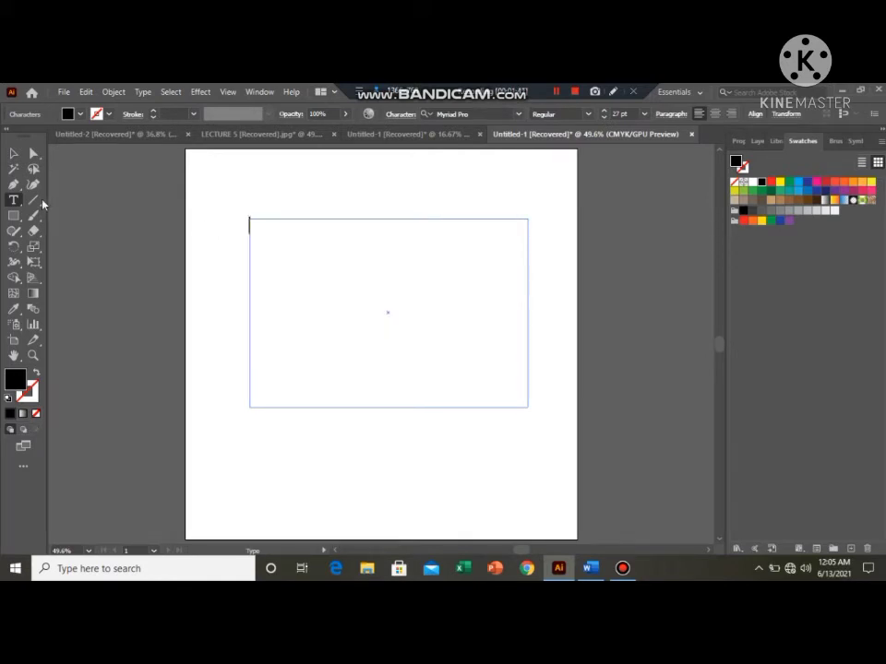
pyautogui.click(13, 153)
pyautogui.press('Delete')
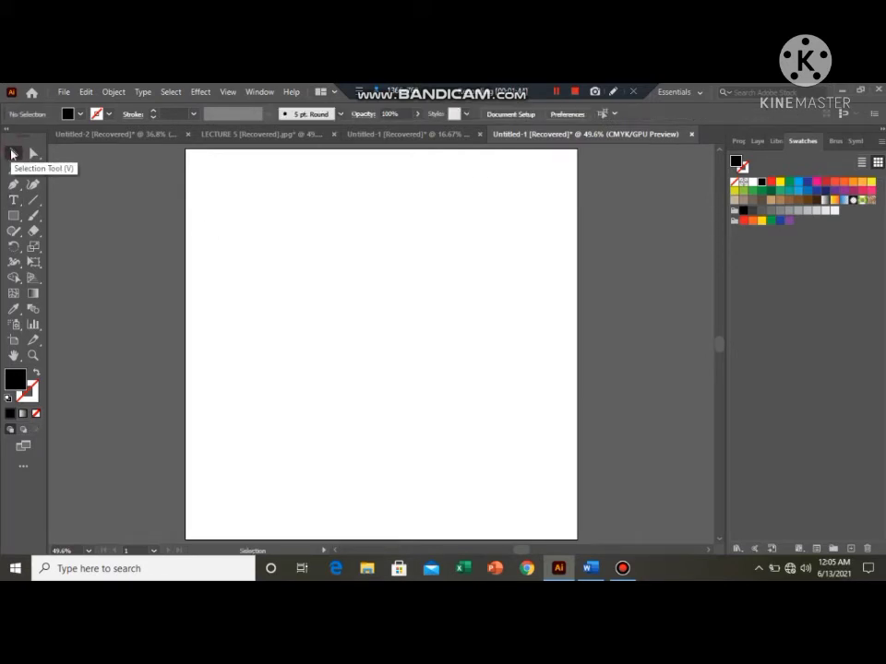
# Add point text in the upper part of the artboard reading "HELLO WORLD" with "Adobe illustrator" on the second line
pyautogui.click(14, 199)
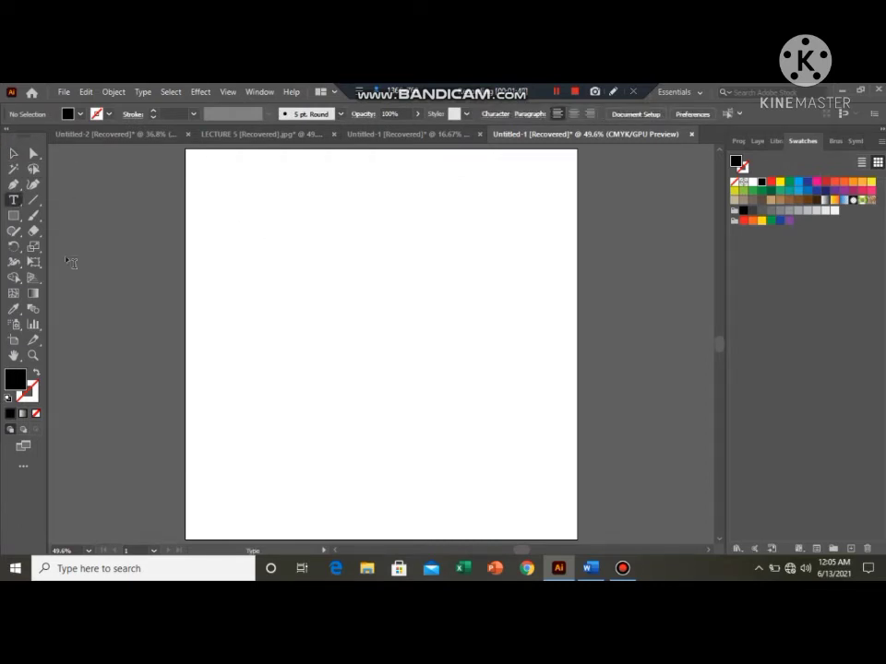
pyautogui.click(33, 356)
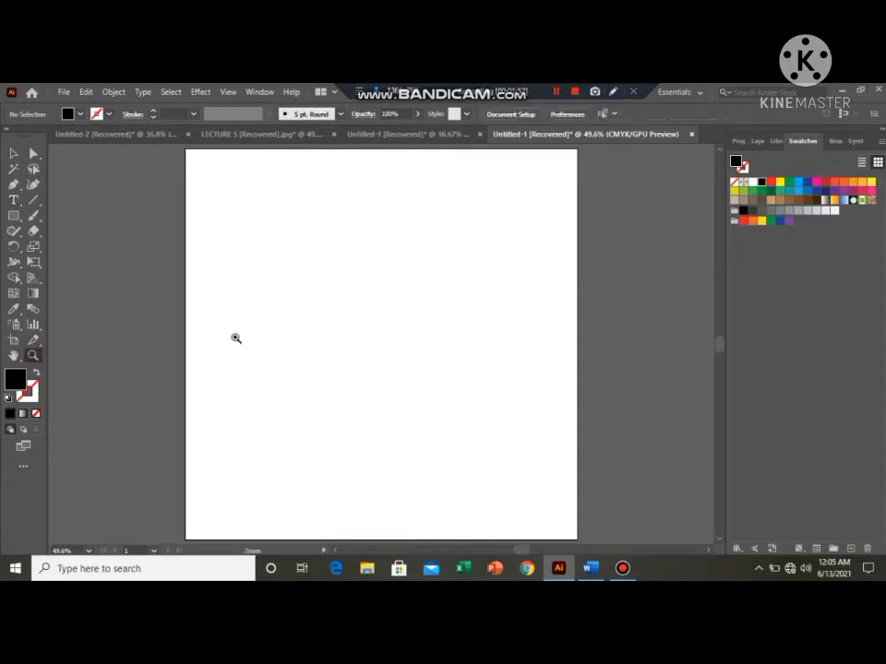
pyautogui.moveTo(241, 332); pyautogui.dragTo(111, 335)
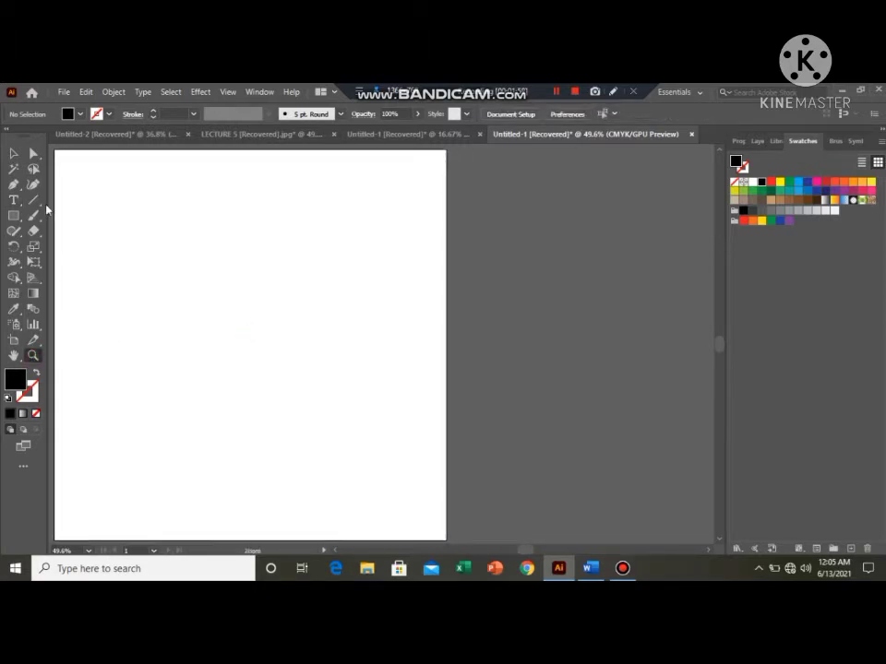
pyautogui.click(14, 201)
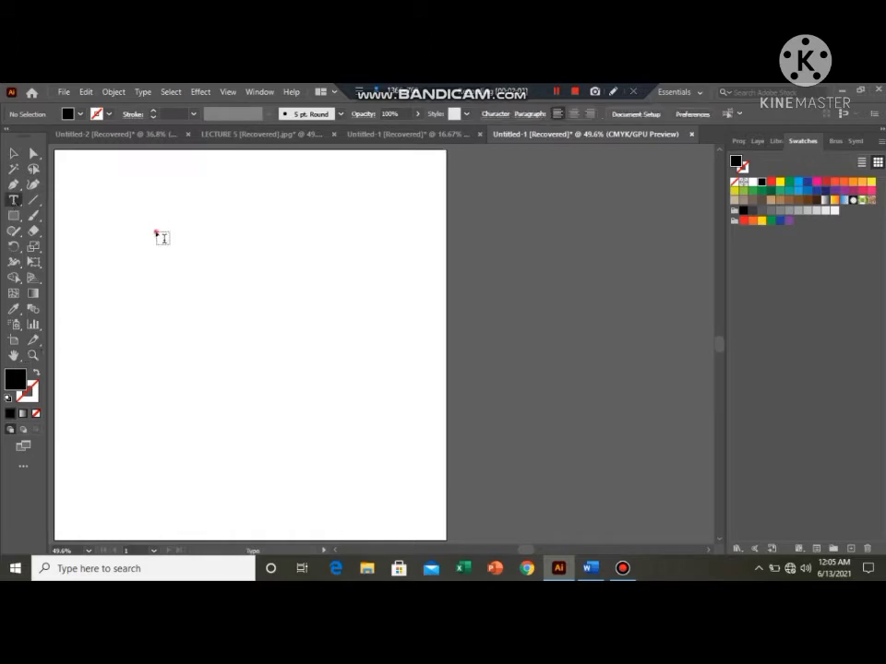
pyautogui.click(157, 230)
pyautogui.press('BackSpace')
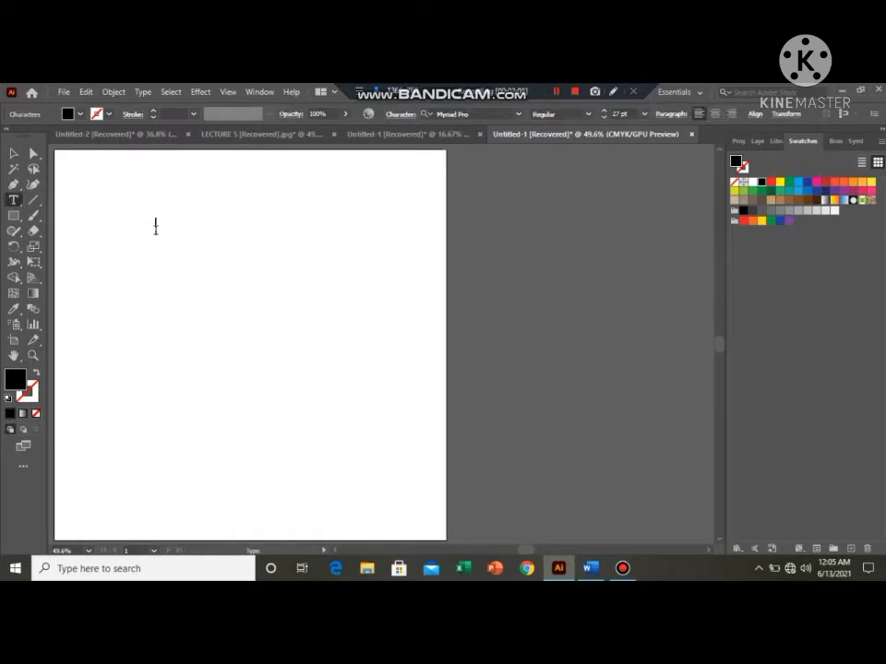
pyautogui.write('HELLO WORLD')
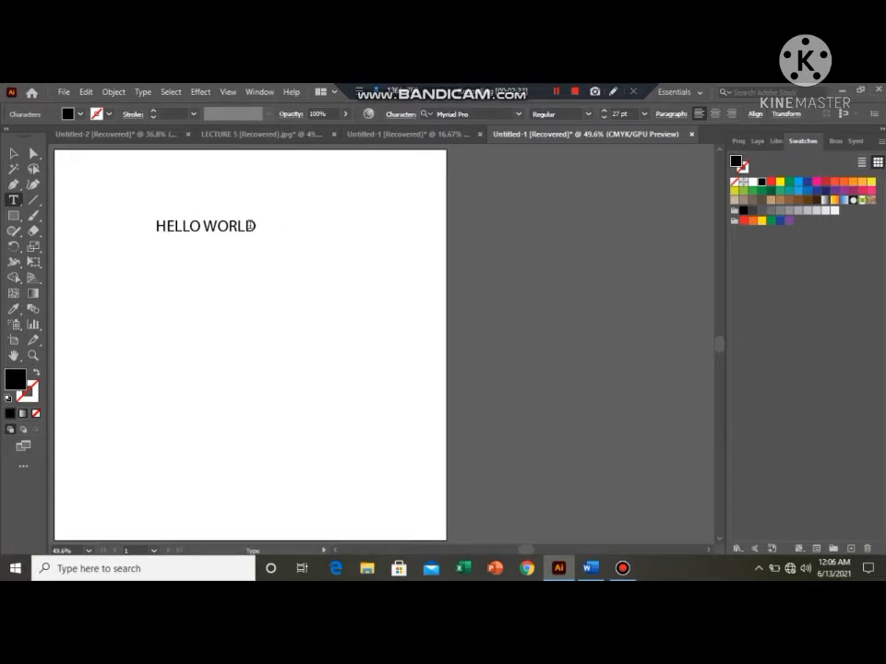
pyautogui.write('Adobe illu')
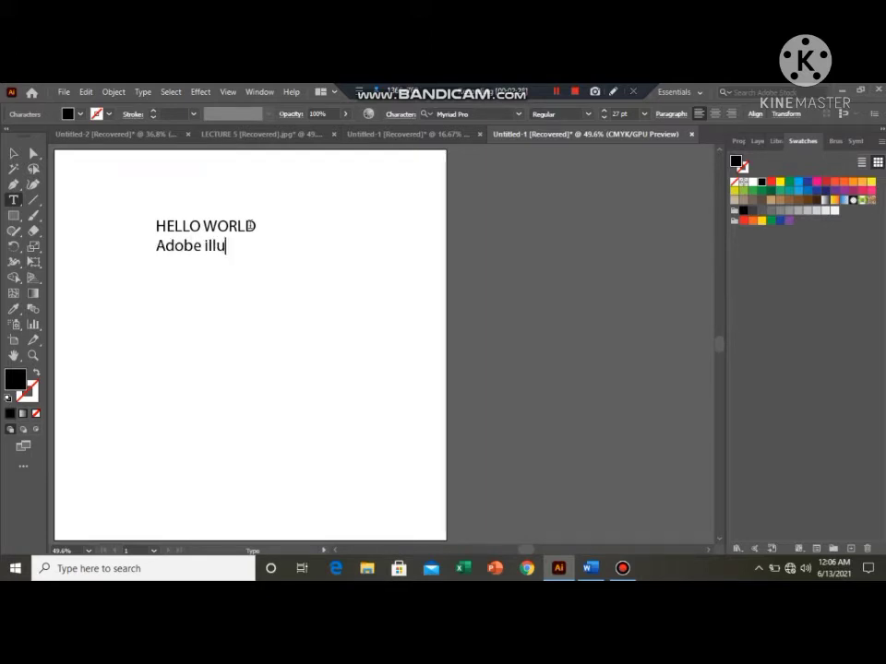
pyautogui.write('strator')
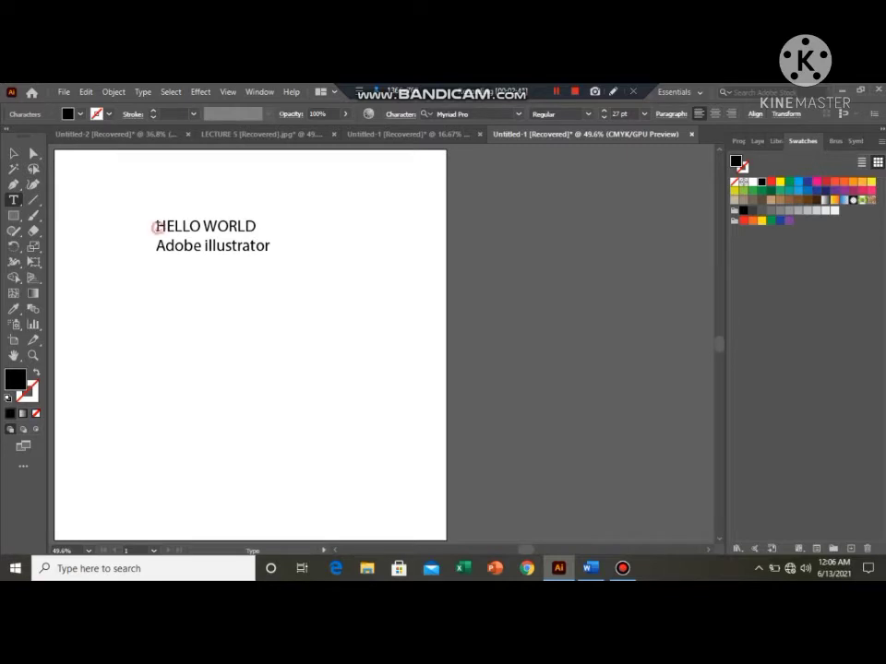
# Set the font of both text lines to Cambria Math
pyautogui.moveTo(156, 226); pyautogui.dragTo(271, 246)
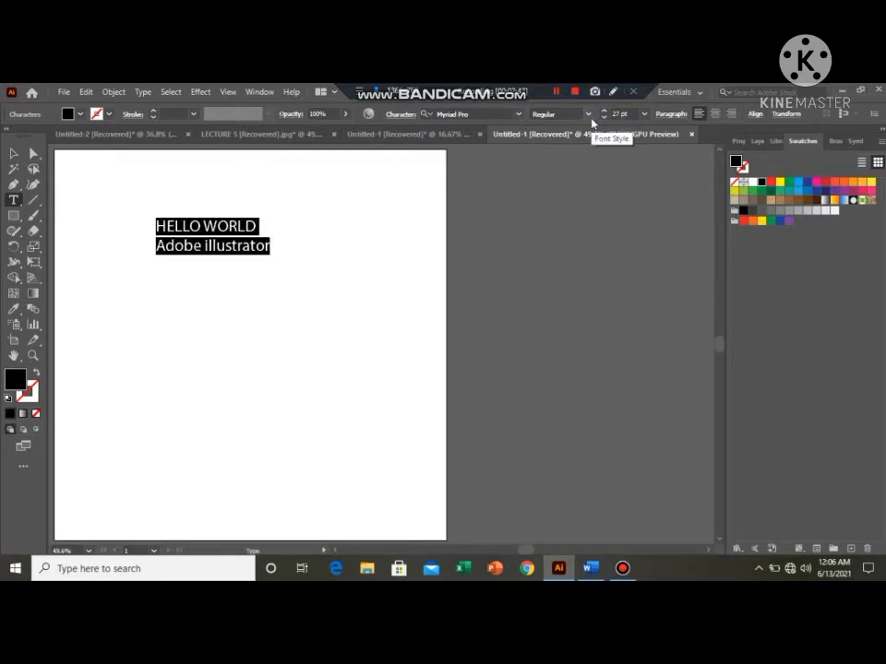
pyautogui.click(402, 115)
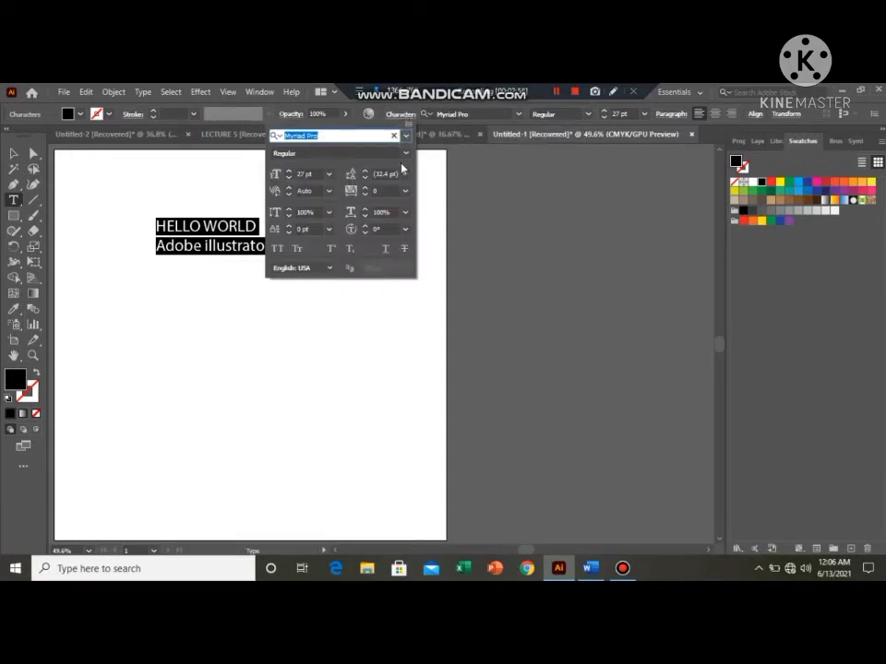
pyautogui.click(407, 137)
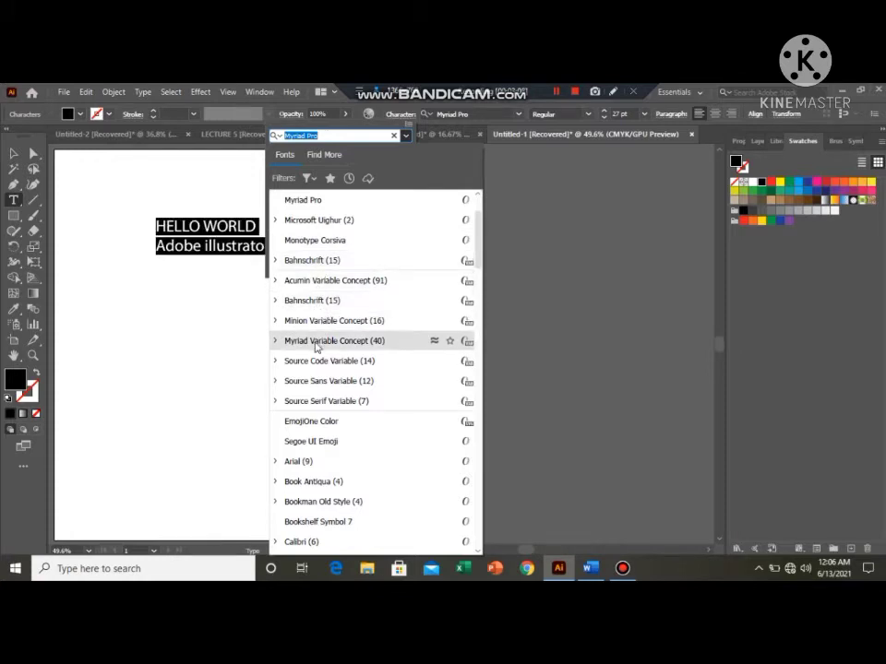
pyautogui.scroll(-4, 322, 404)
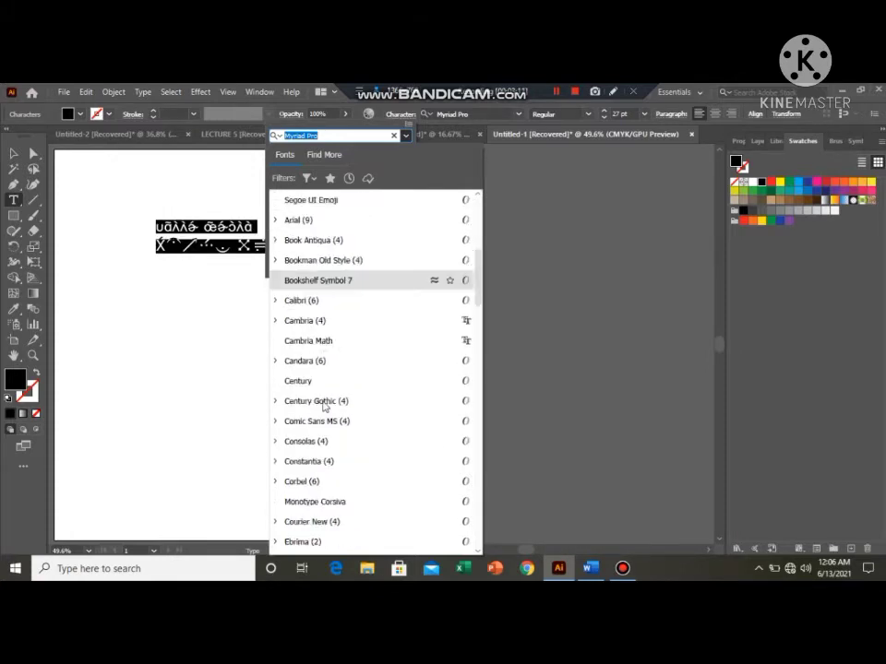
pyautogui.scroll(1, 323, 404)
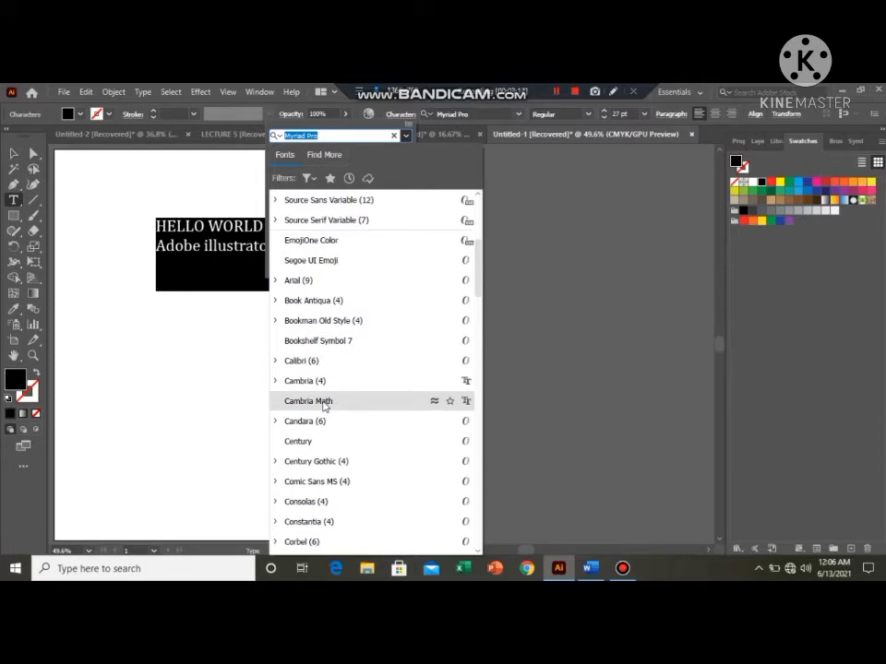
pyautogui.click(323, 404)
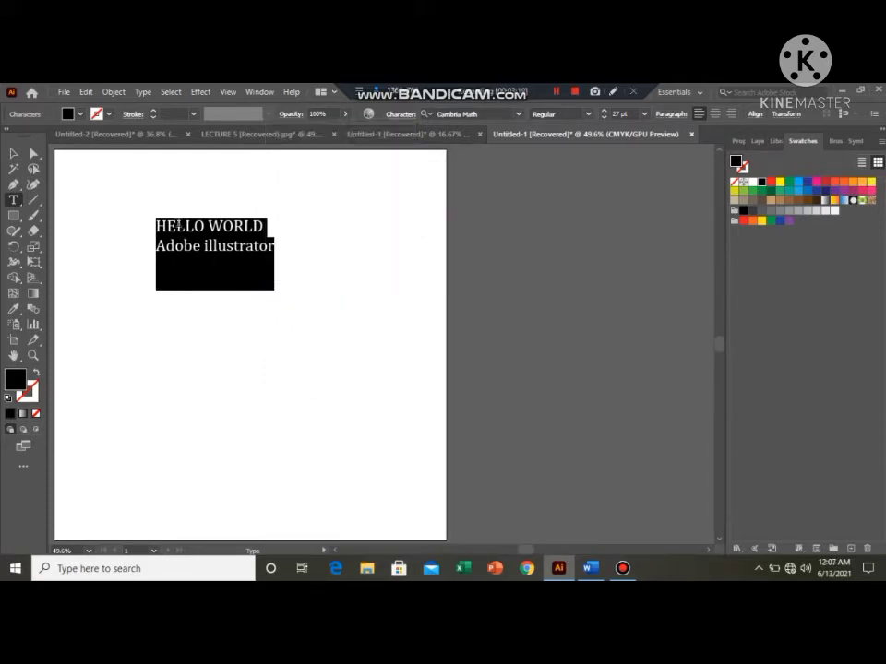
pyautogui.click(33, 355)
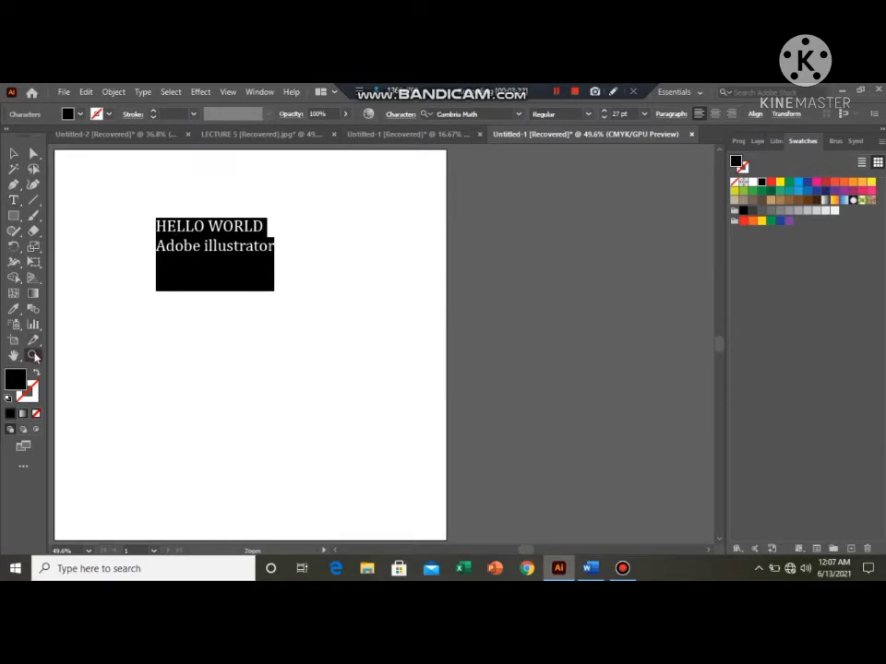
pyautogui.moveTo(205, 231); pyautogui.dragTo(205, 231)
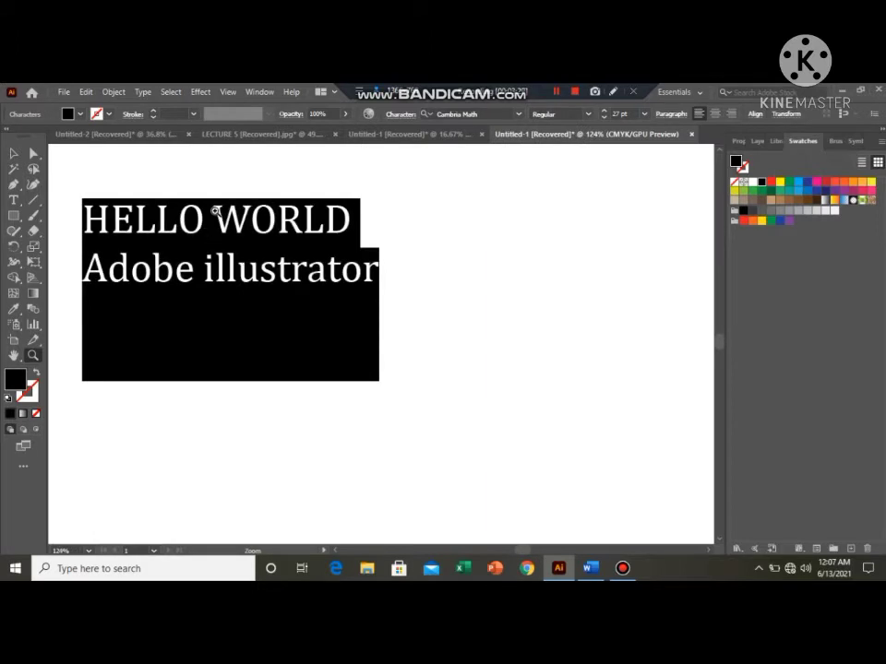
pyautogui.click(16, 155)
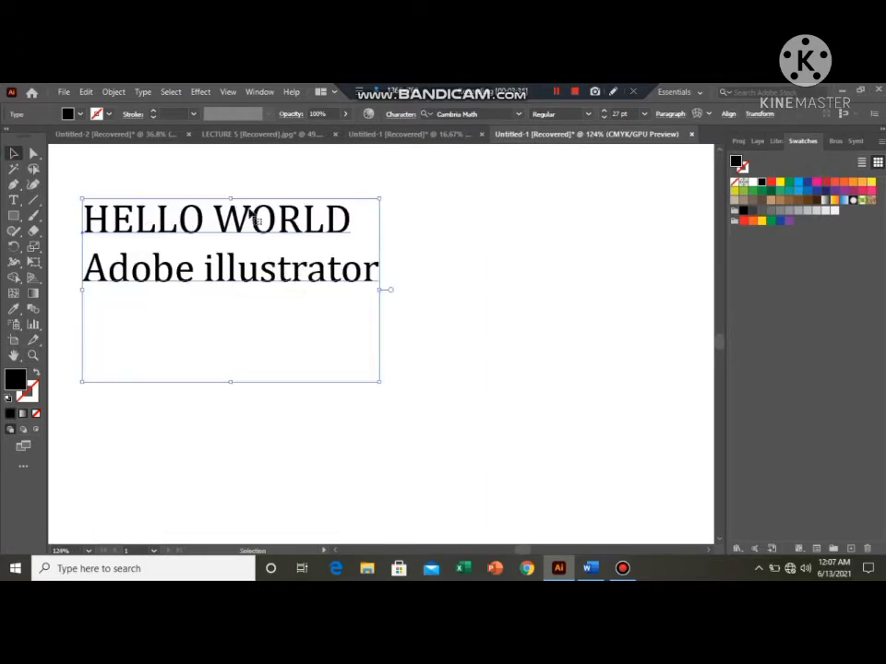
# Switch to Word and add the line "serif" below the type tool note
pyautogui.click(592, 569)
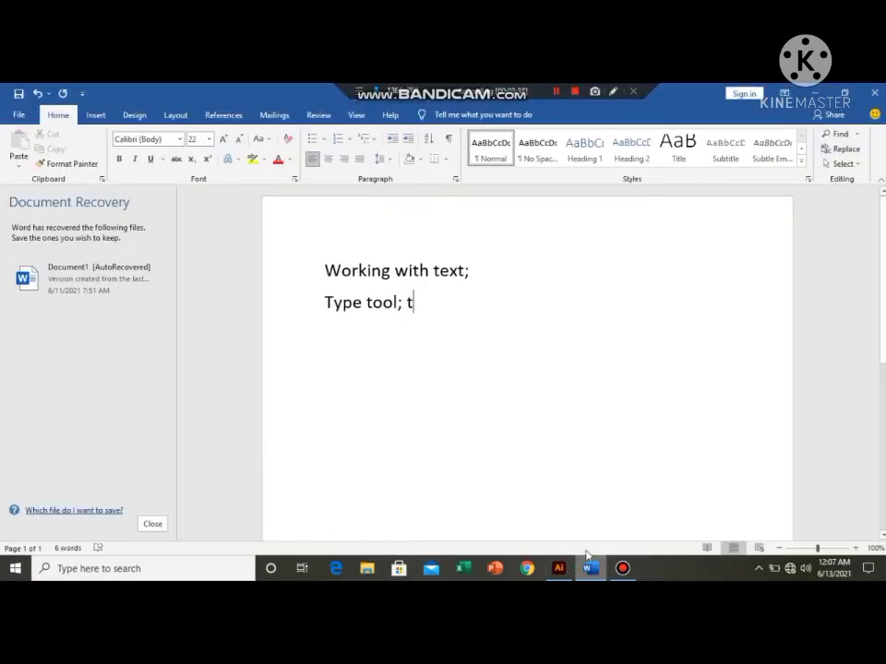
pyautogui.press('Return')
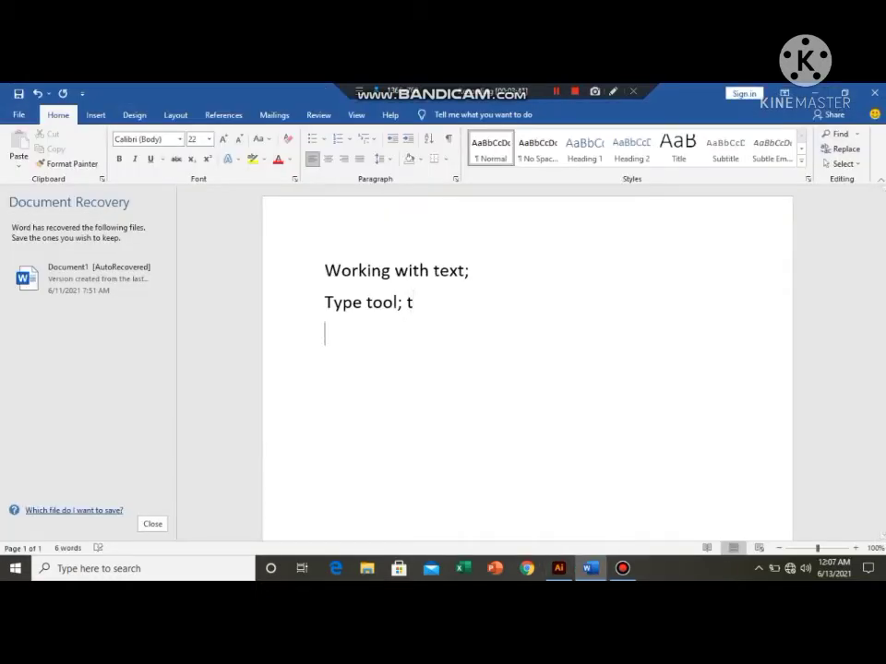
pyautogui.write('serif')
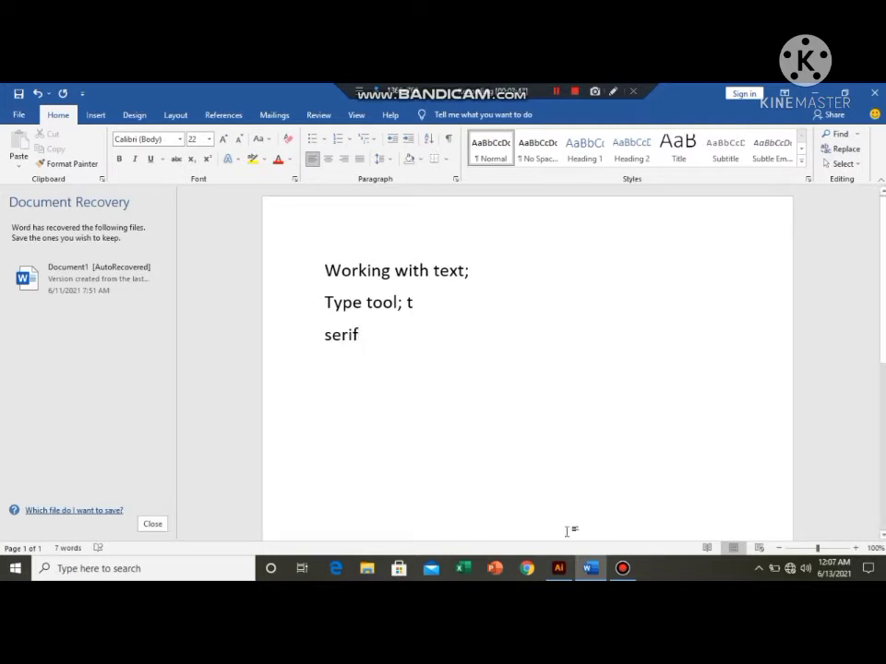
# Switch to Illustrator and set the font of both text lines to Calibri
pyautogui.click(560, 570)
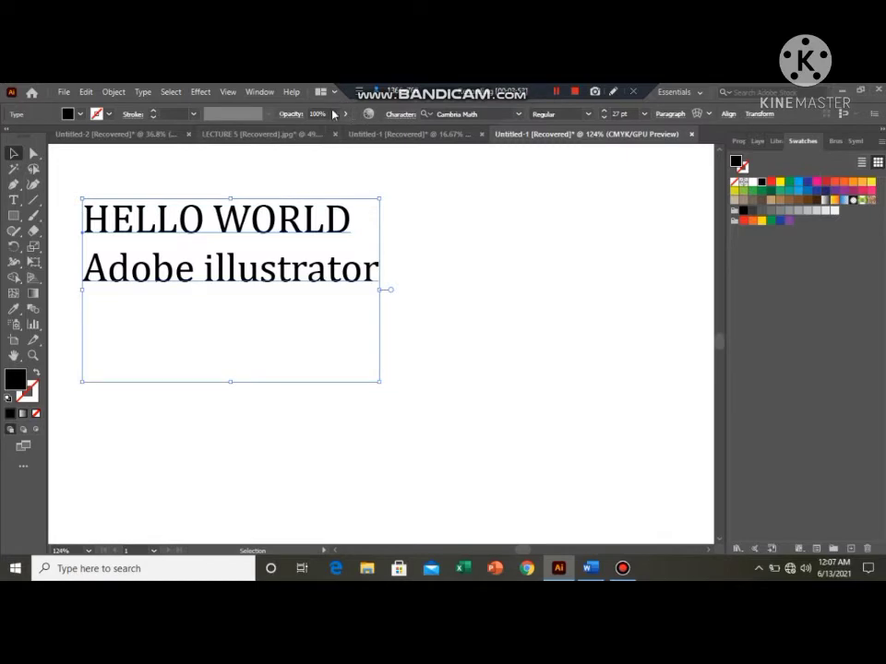
pyautogui.click(409, 118)
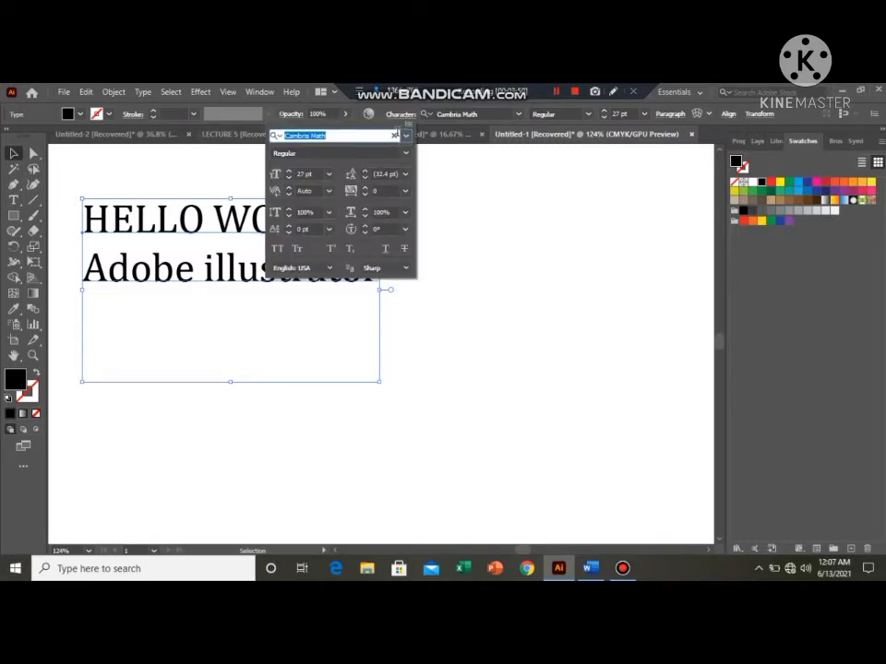
pyautogui.click(405, 135)
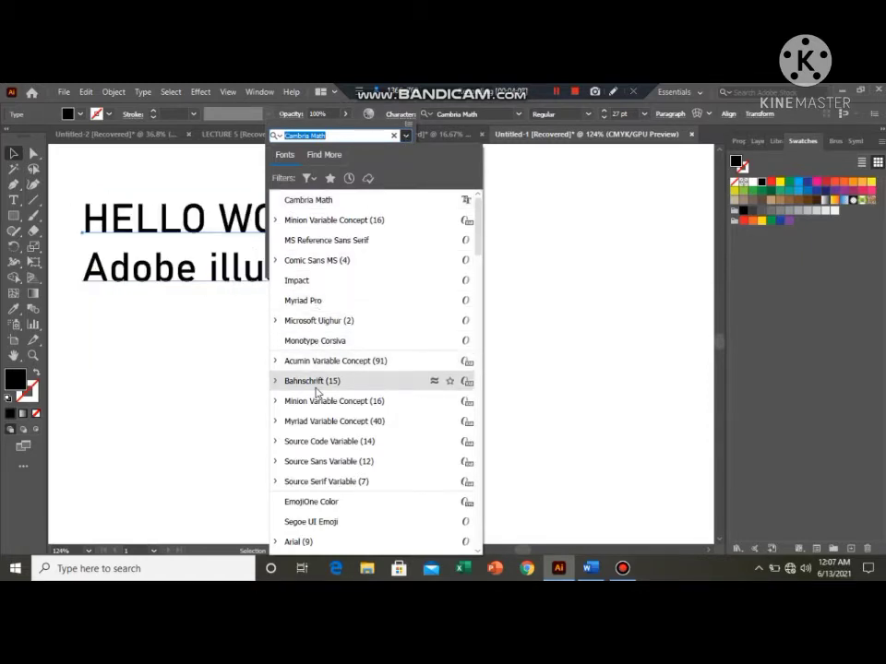
pyautogui.scroll(-5, 313, 466)
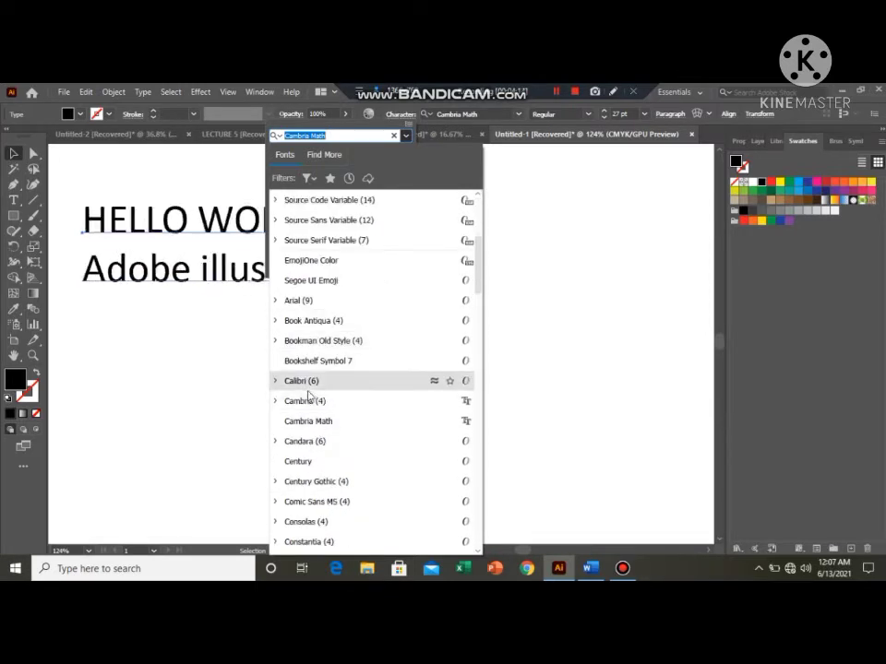
pyautogui.click(308, 382)
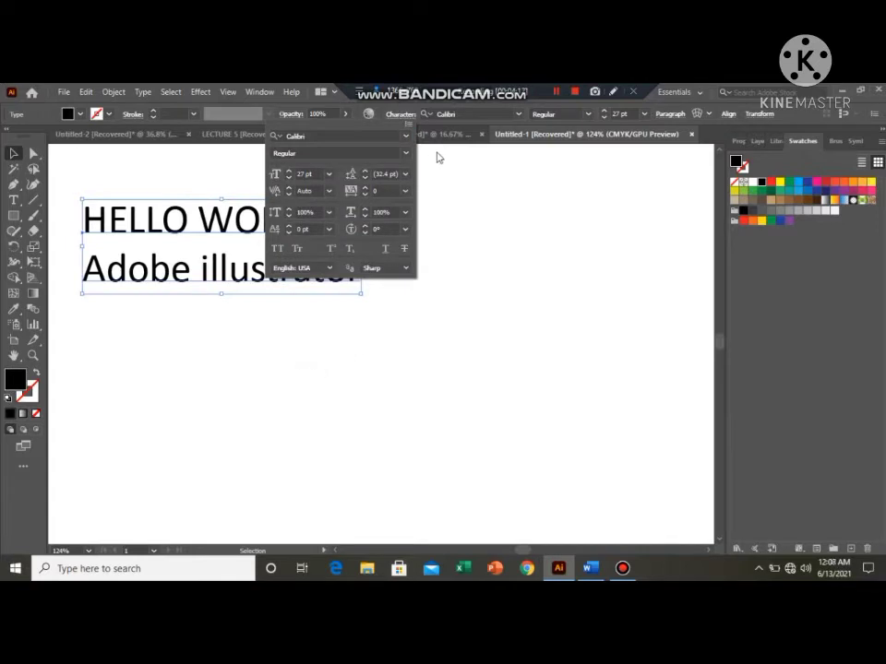
pyautogui.click(225, 213)
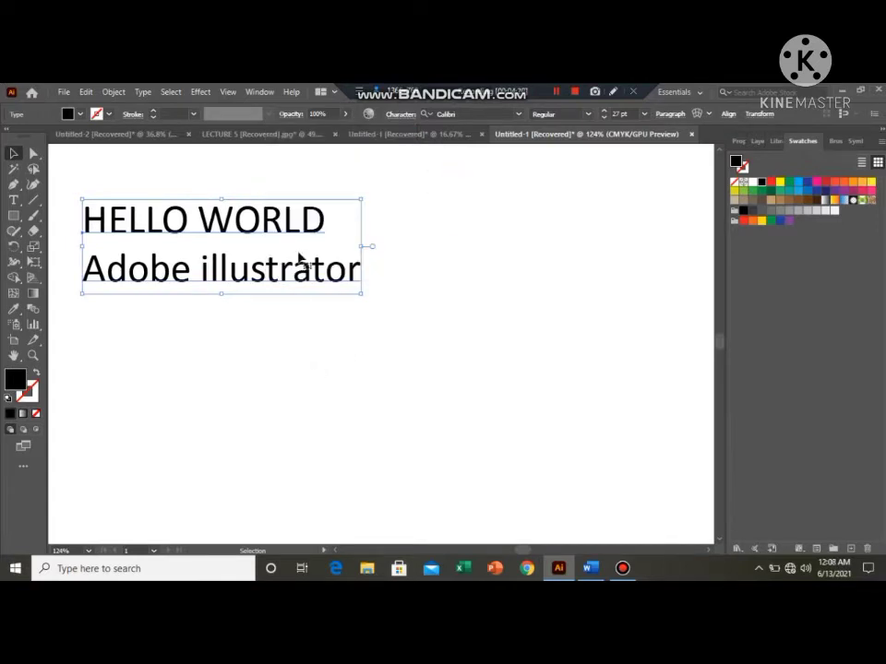
# Switch to Word and add the line "Sans serif" below the serif note
pyautogui.click(591, 567)
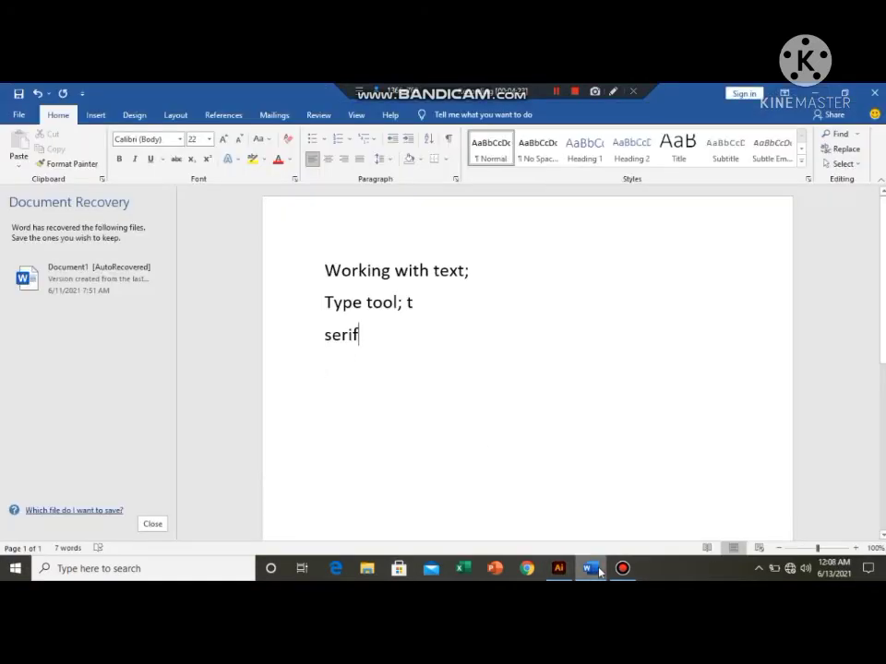
pyautogui.press('Return')
pyautogui.write('sa')
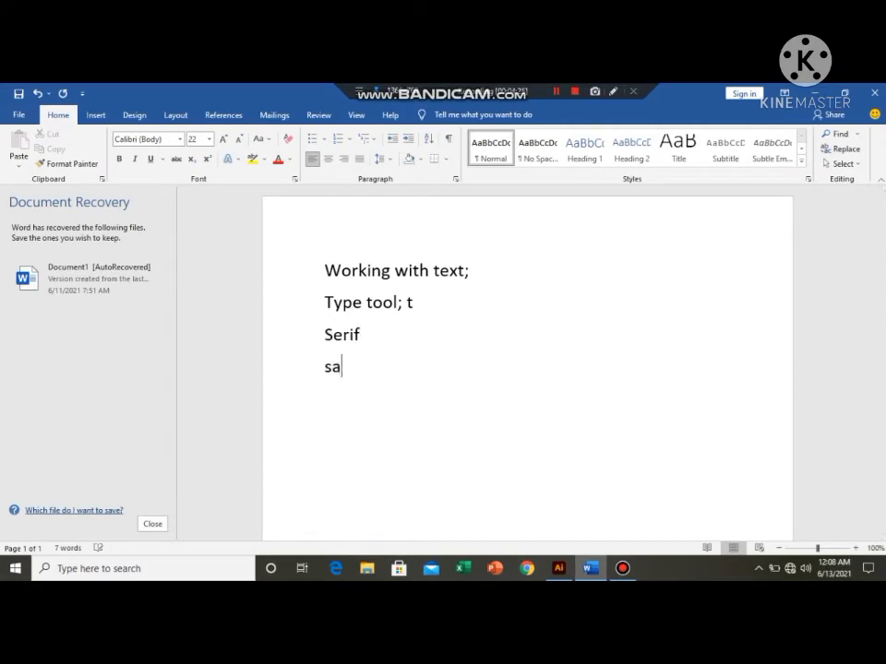
pyautogui.write('ns ser')
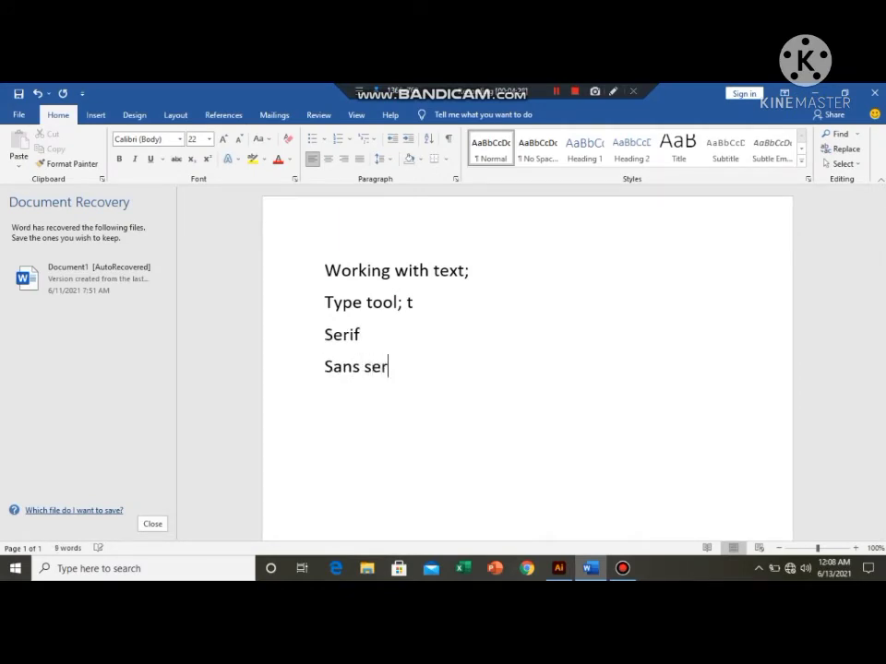
pyautogui.write('if')
# Switch to Illustrator and preview other fonts and the Calibri font styles on the two text lines without applying any
pyautogui.click(558, 568)
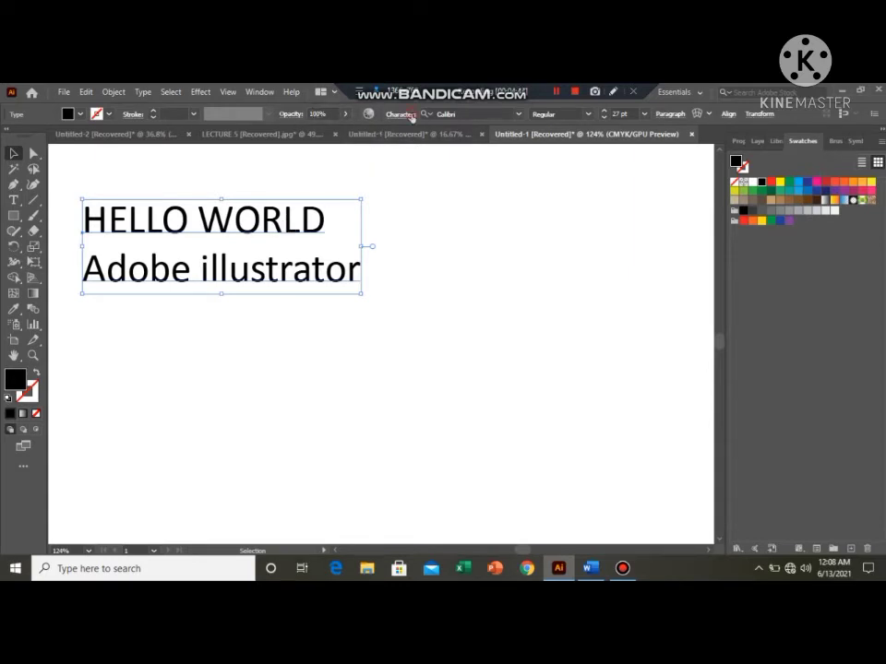
pyautogui.click(411, 115)
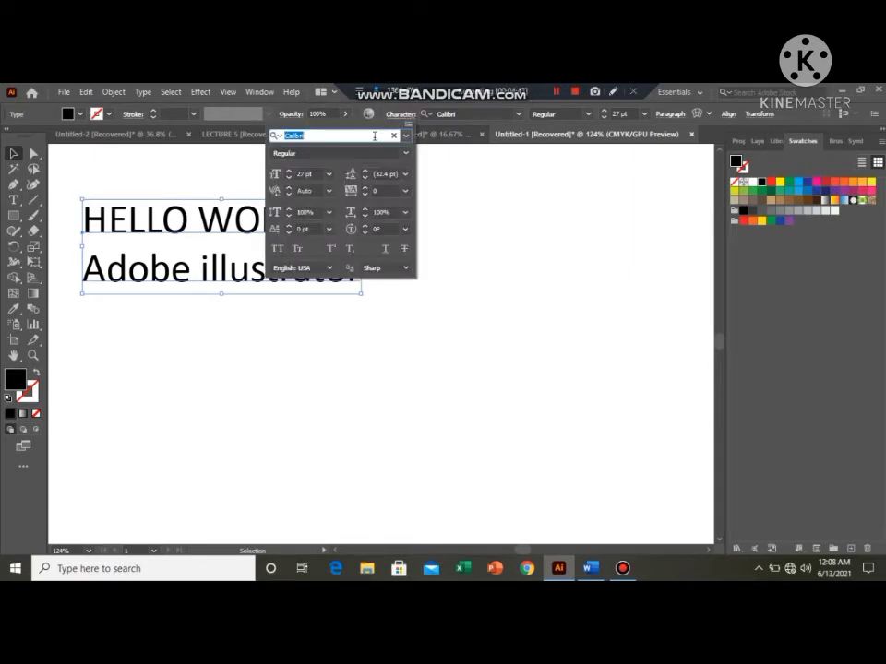
pyautogui.click(405, 137)
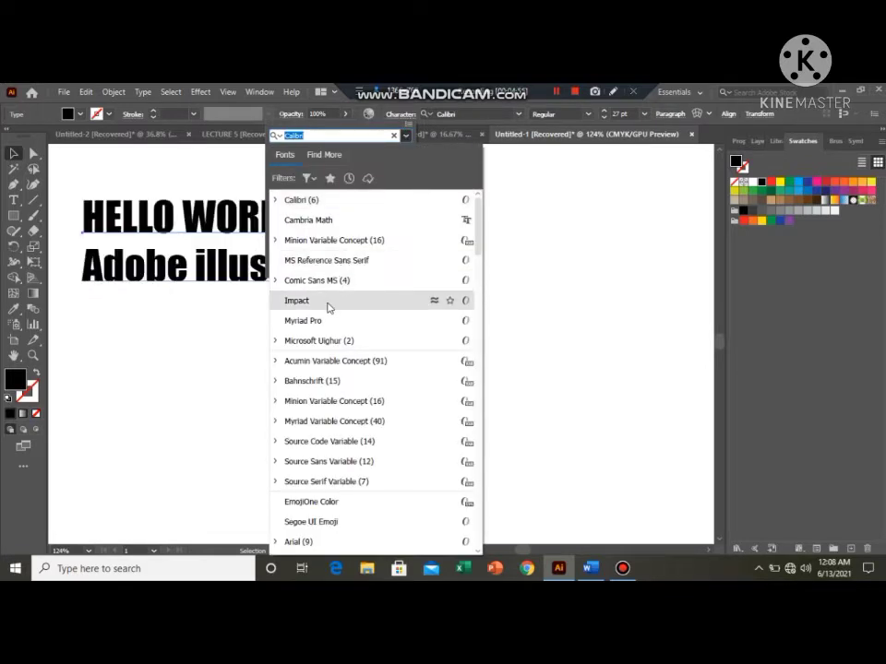
pyautogui.click(525, 257)
pyautogui.hotkey('ctrl', 'a')
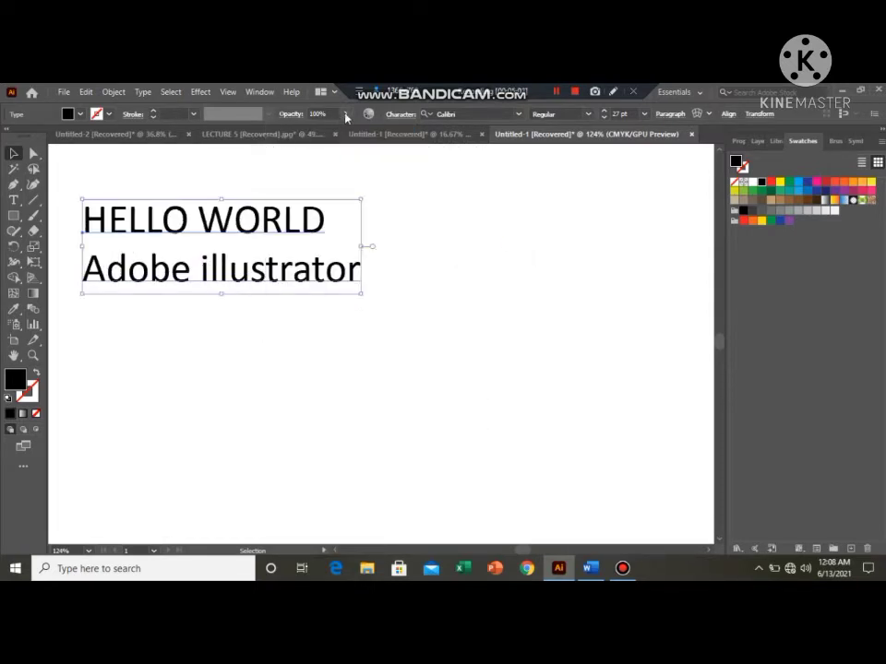
pyautogui.click(401, 114)
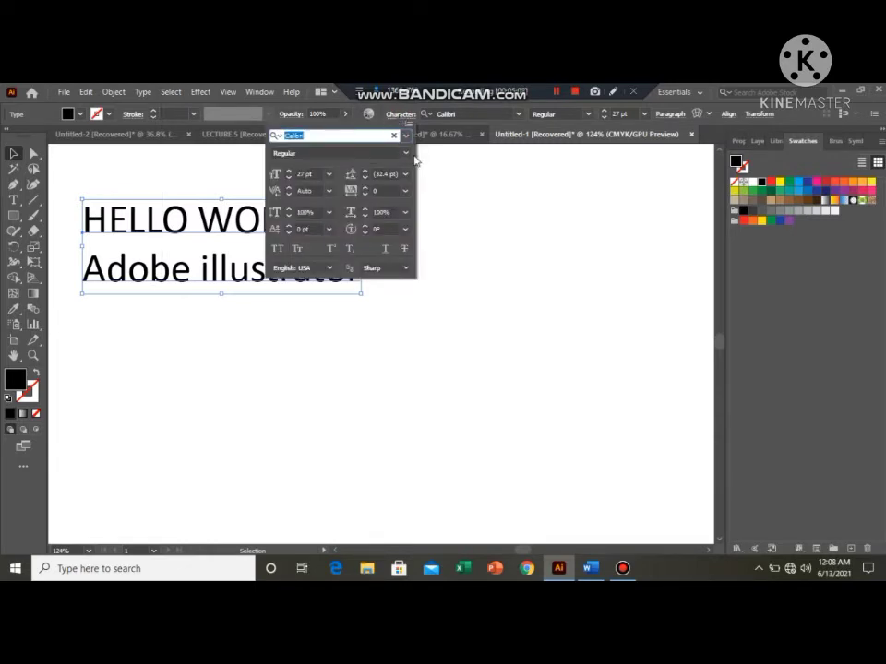
pyautogui.click(405, 153)
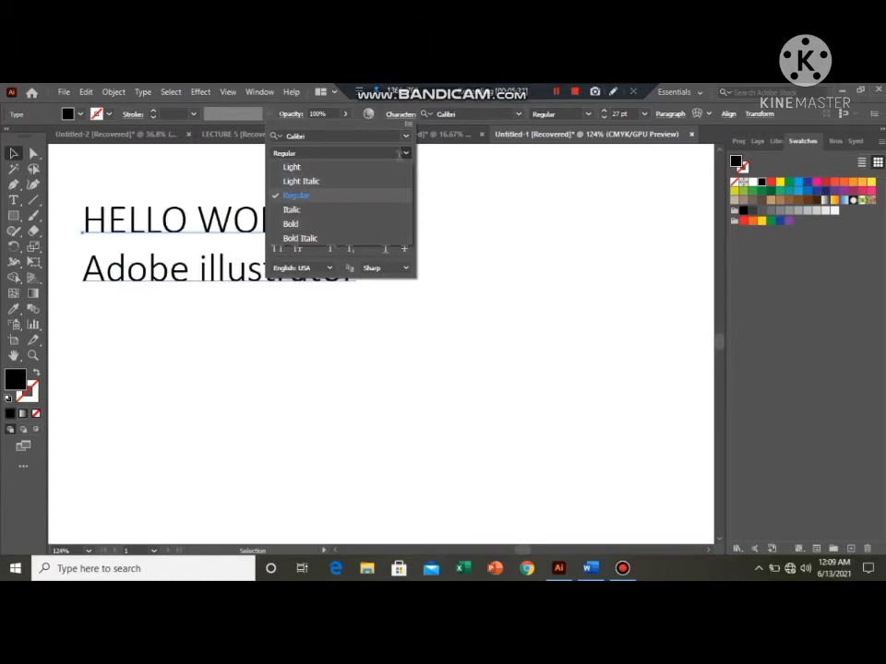
pyautogui.click(426, 164)
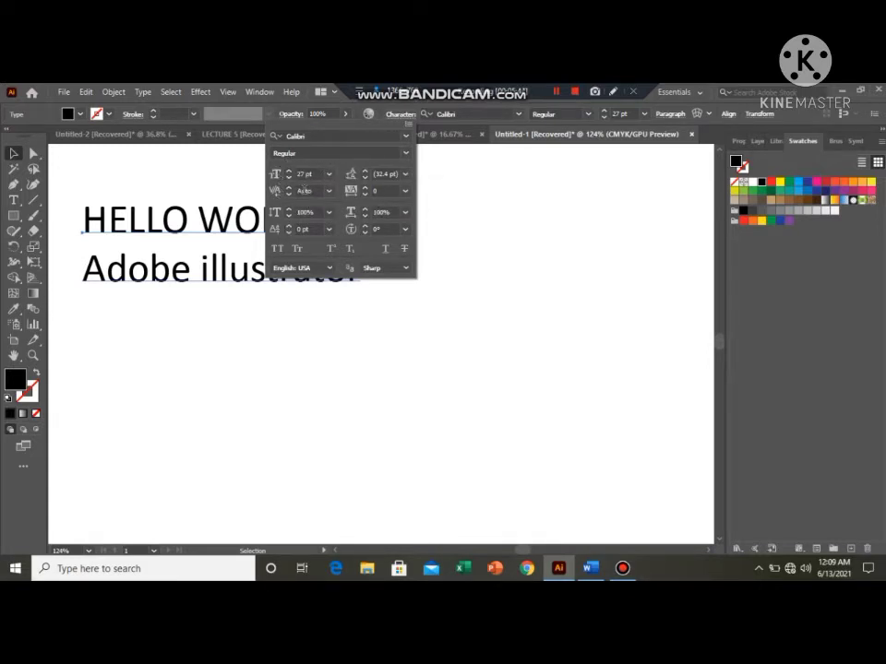
# Switch to Word and add the line "Character; ctrl t" below the sans serif note
pyautogui.click(596, 572)
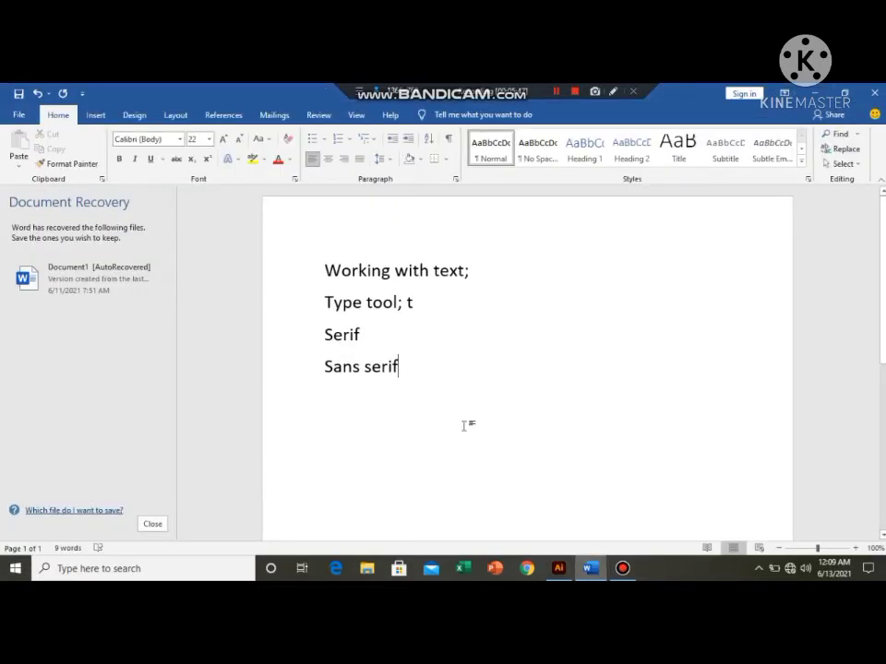
pyautogui.press('Return')
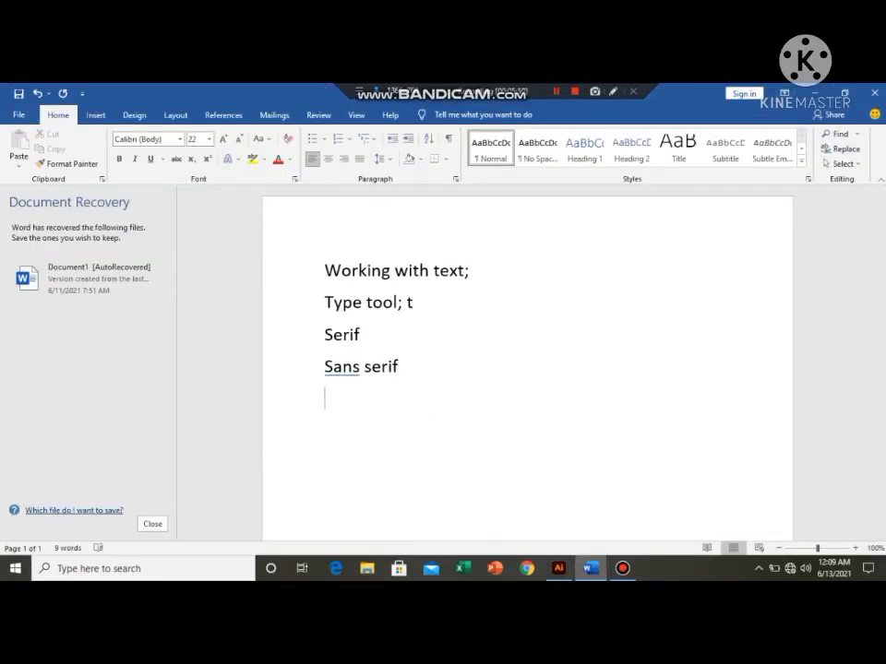
pyautogui.write('chara')
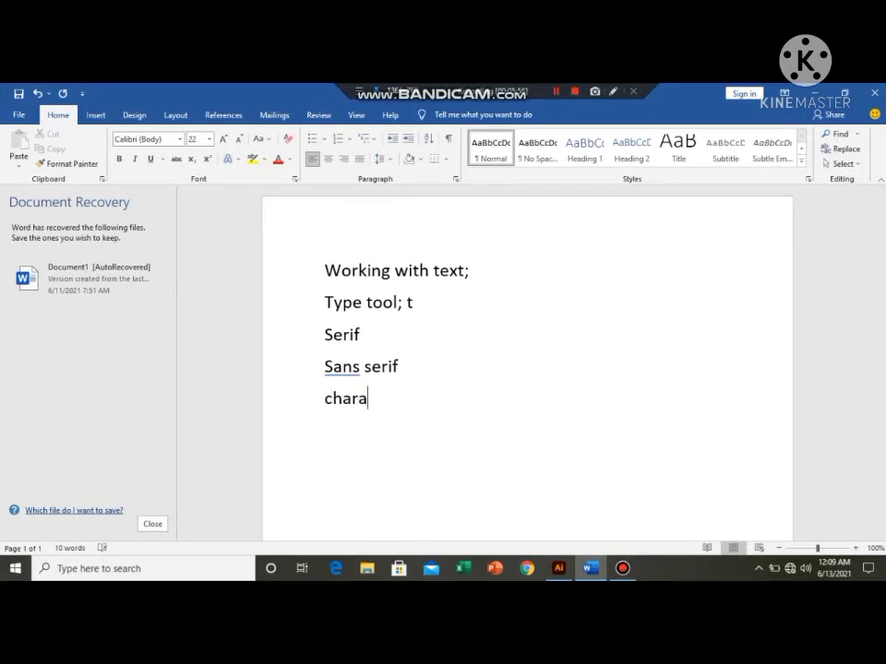
pyautogui.write('cter')
pyautogui.press('BackSpace')
pyautogui.write('; ctrl t')
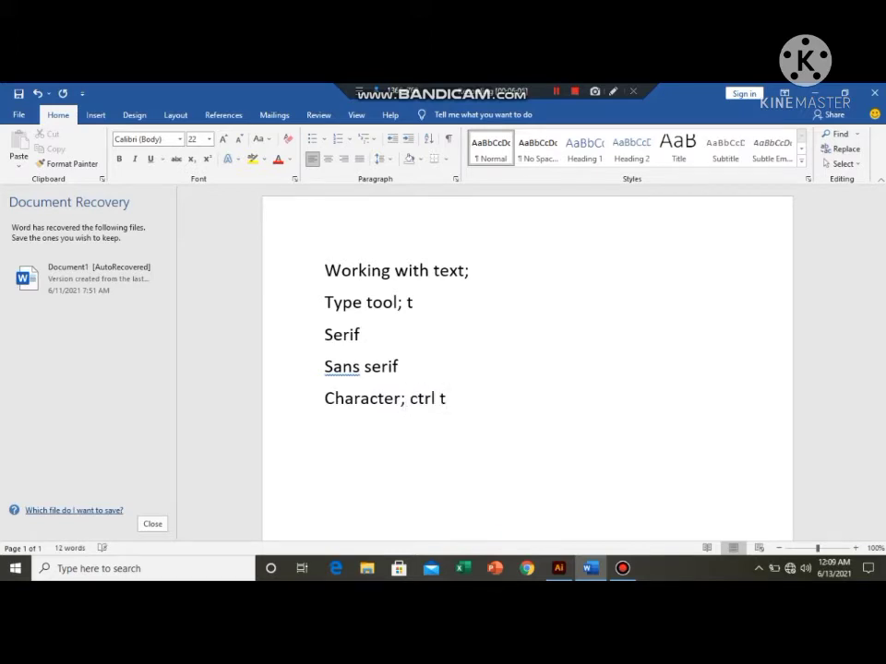
# Switch to Illustrator, open the floating Character settings beside the text, and expand them to show all options
pyautogui.click(557, 567)
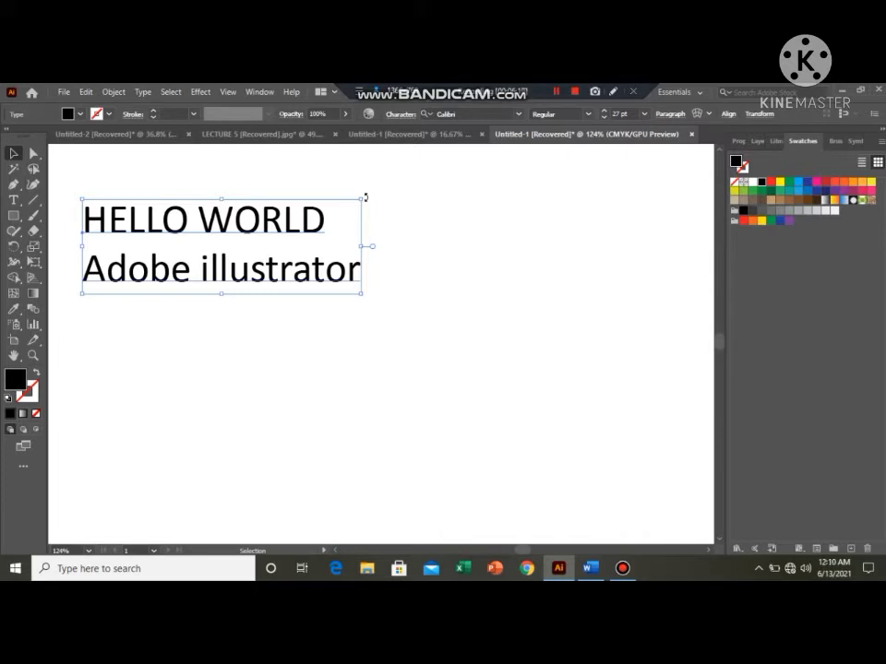
pyautogui.hotkey('ctrl', 't')
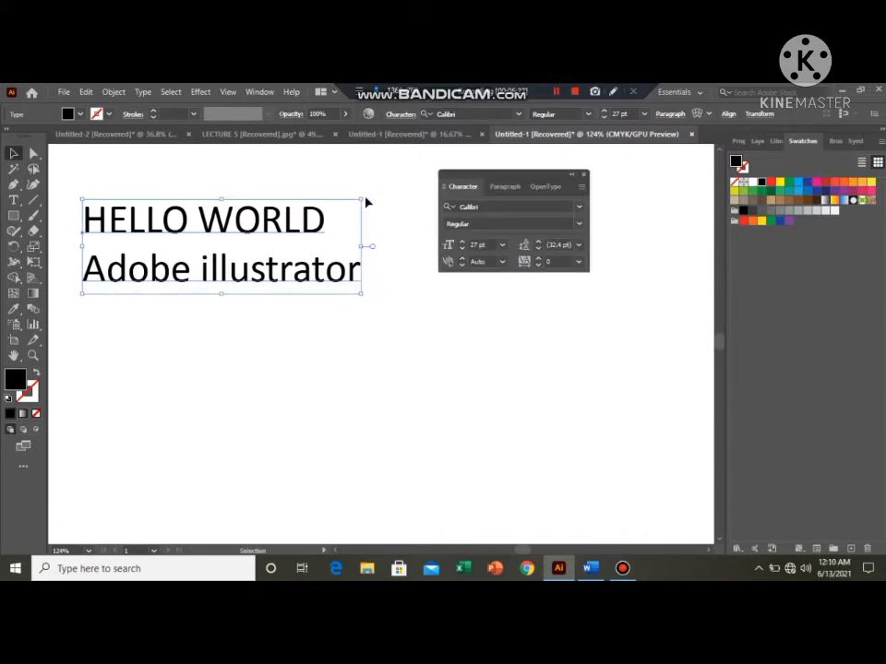
pyautogui.moveTo(528, 180); pyautogui.dragTo(595, 199)
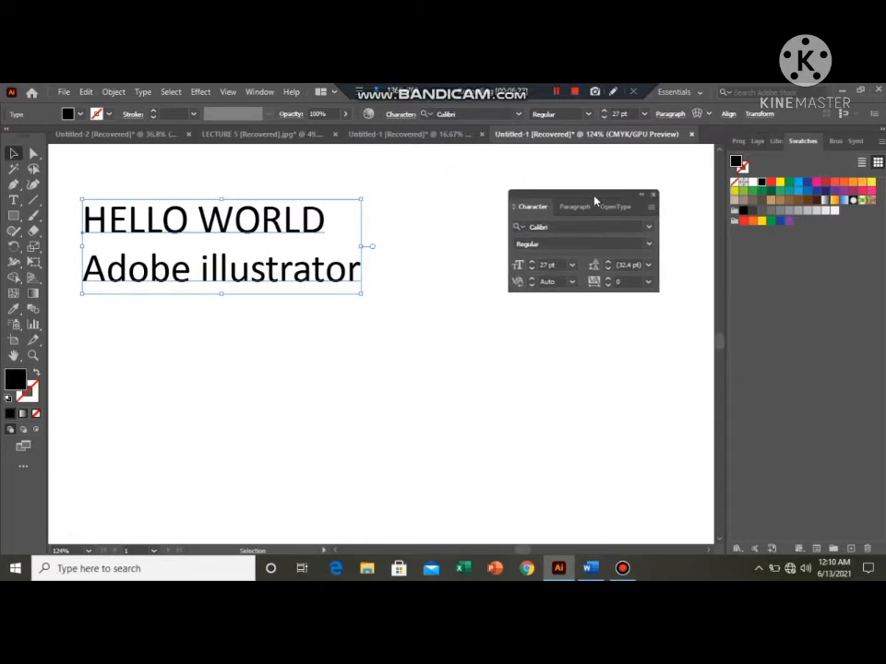
pyautogui.click(651, 209)
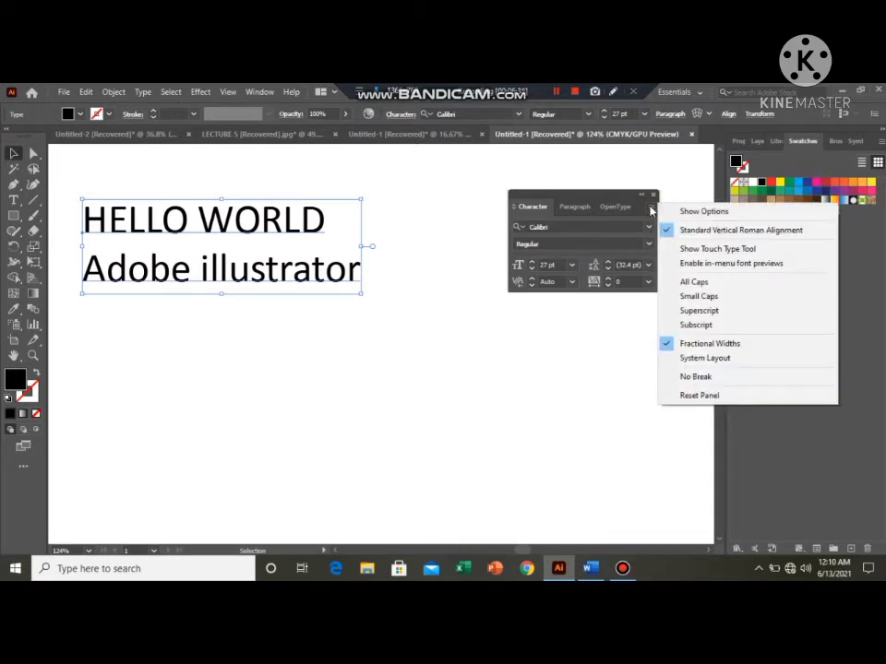
pyautogui.click(695, 211)
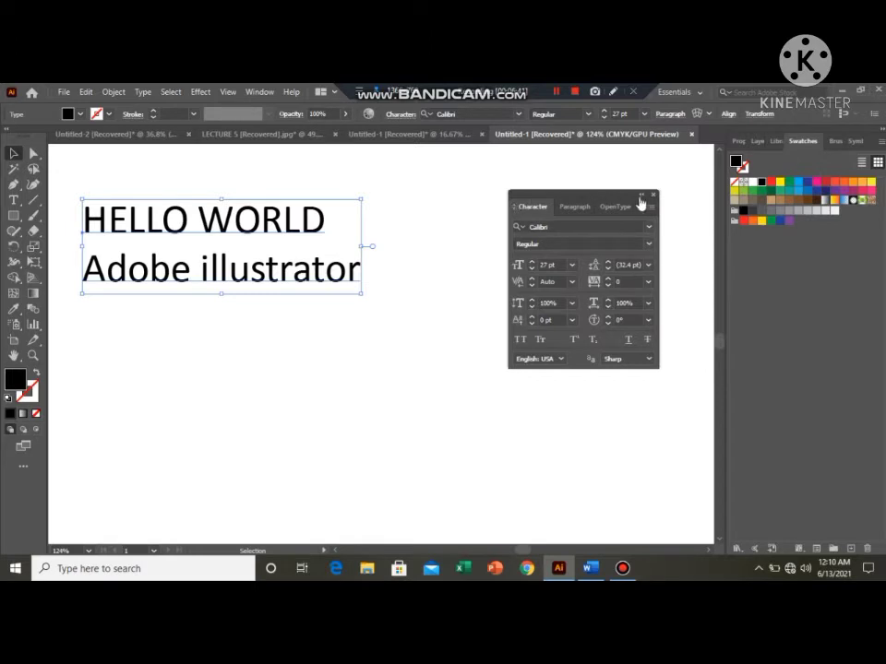
# Try smaller font sizes on the two text lines and return the size to 27 pt
pyautogui.click(531, 269)
pyautogui.click(531, 268)
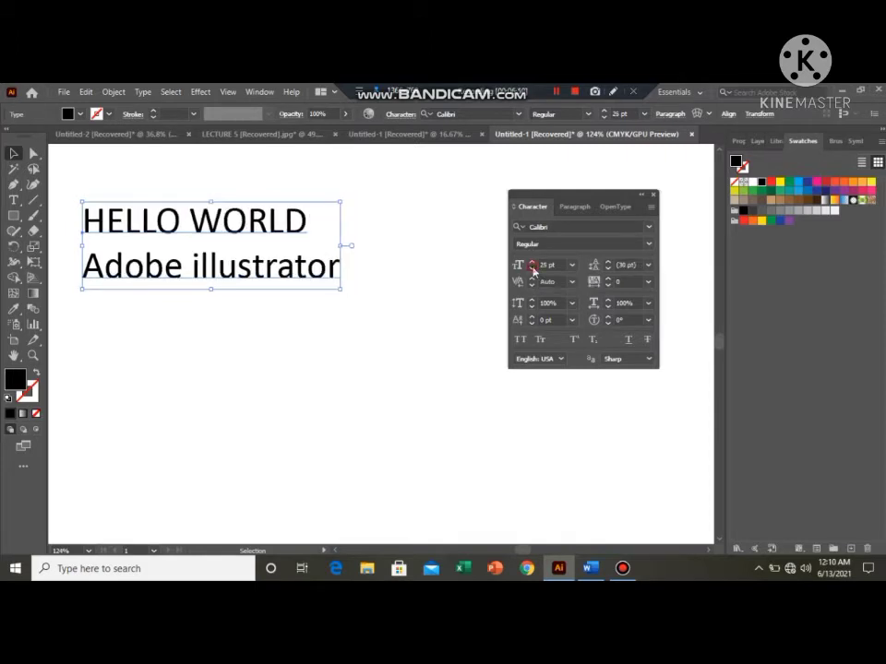
pyautogui.click(531, 269)
pyautogui.click(531, 268)
pyautogui.click(531, 269)
pyautogui.click(531, 263)
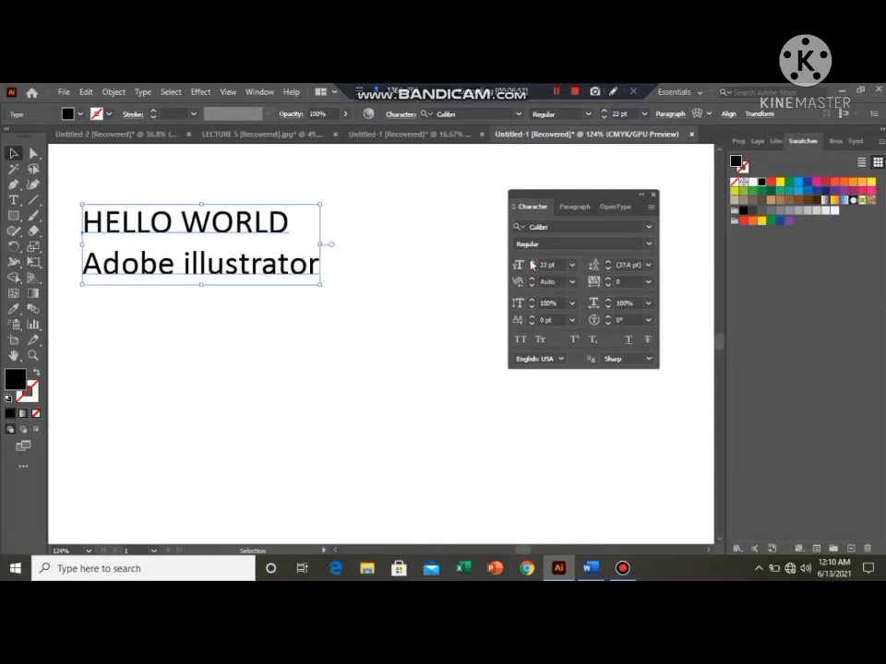
pyautogui.click(532, 263)
pyautogui.click(531, 263)
pyautogui.click(531, 263)
pyautogui.click(531, 263)
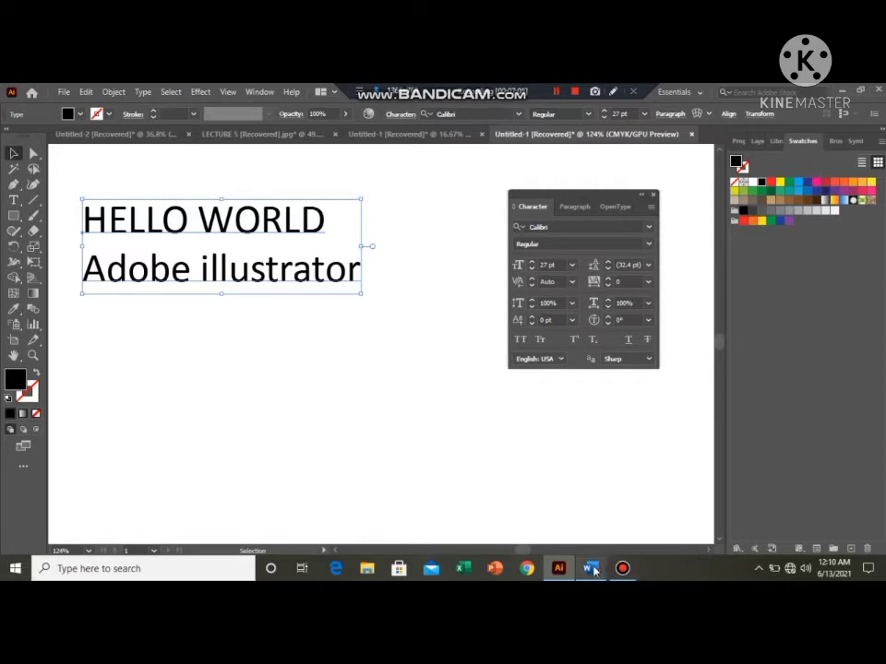
# Tighten the leading between the two text lines to 26 pt, and increase it to 31 pt
pyautogui.moveTo(594, 572)
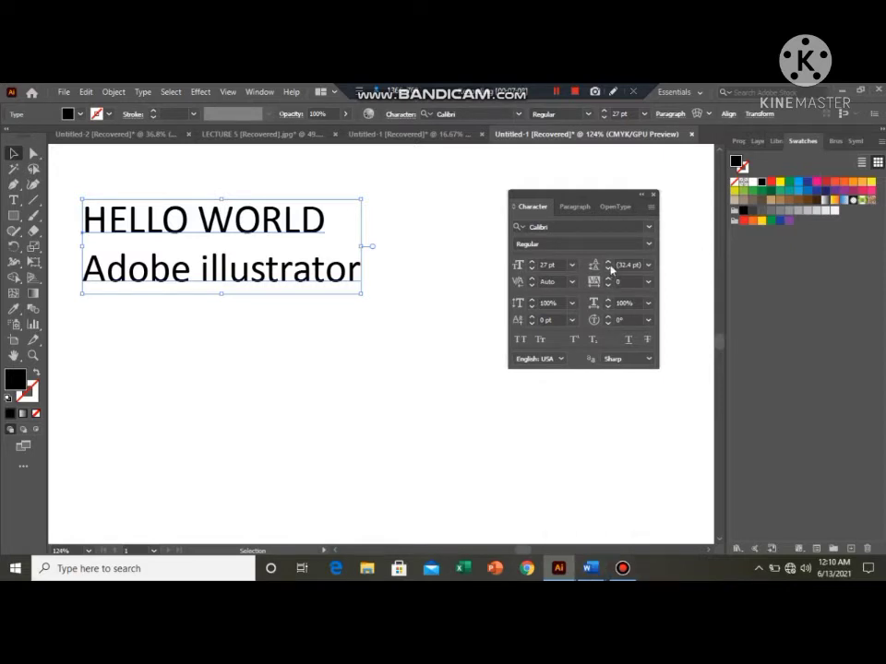
pyautogui.click(608, 269)
pyautogui.click(608, 270)
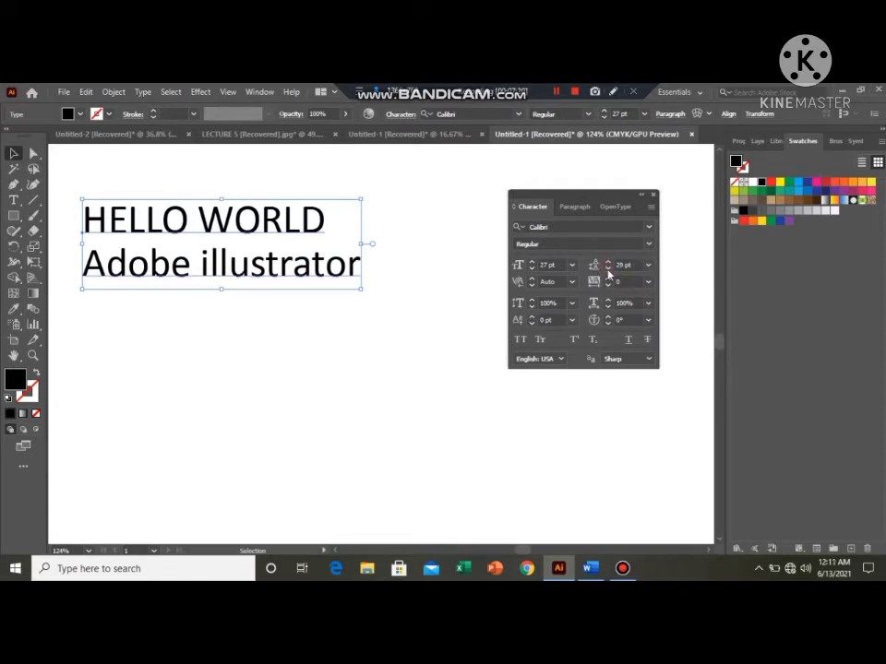
pyautogui.click(608, 271)
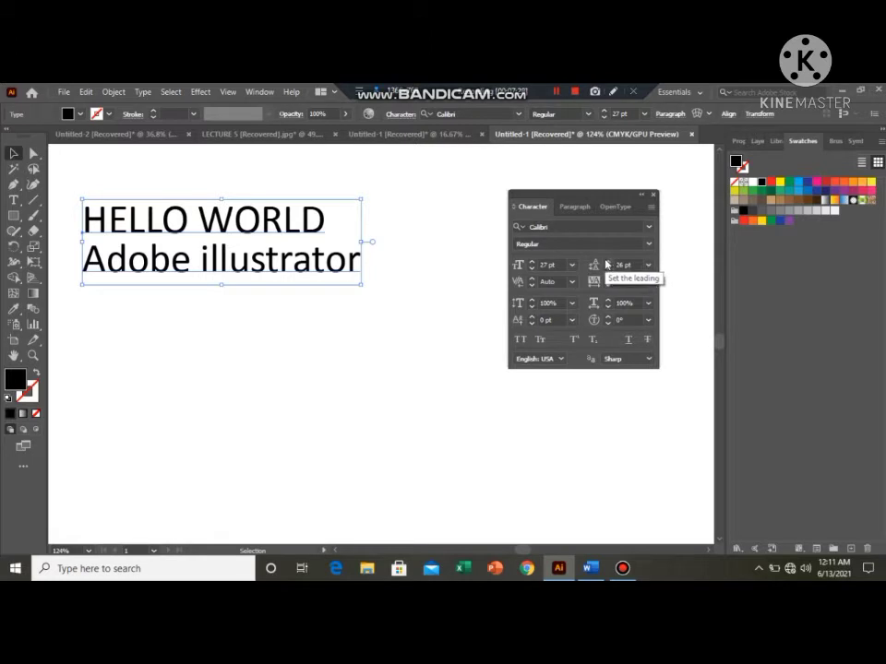
pyautogui.click(608, 263)
pyautogui.click(608, 263)
pyautogui.click(608, 263)
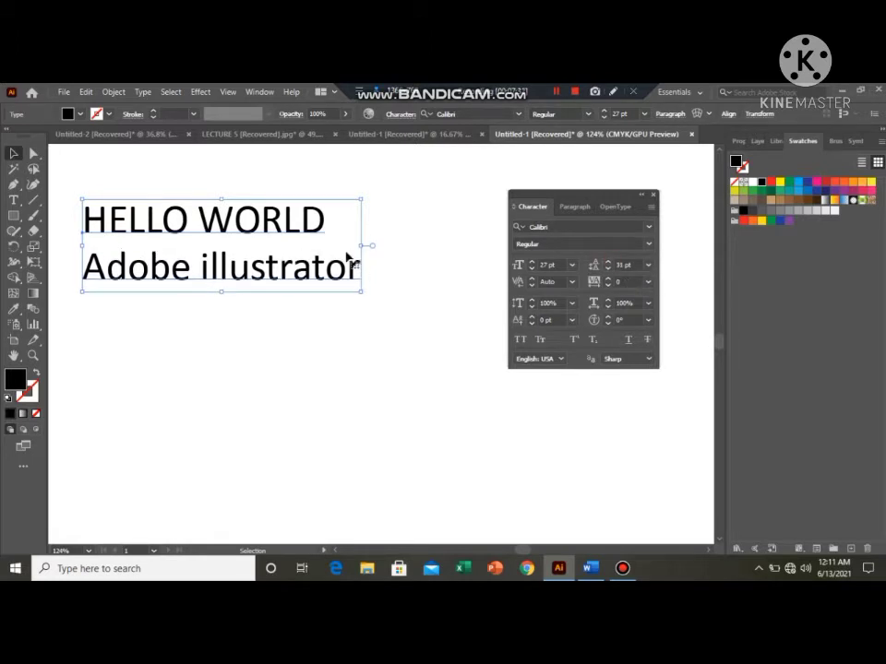
# Switch to Word and add the line "Leading; gap between two line" below the Character note
pyautogui.click(590, 569)
pyautogui.press('Return')
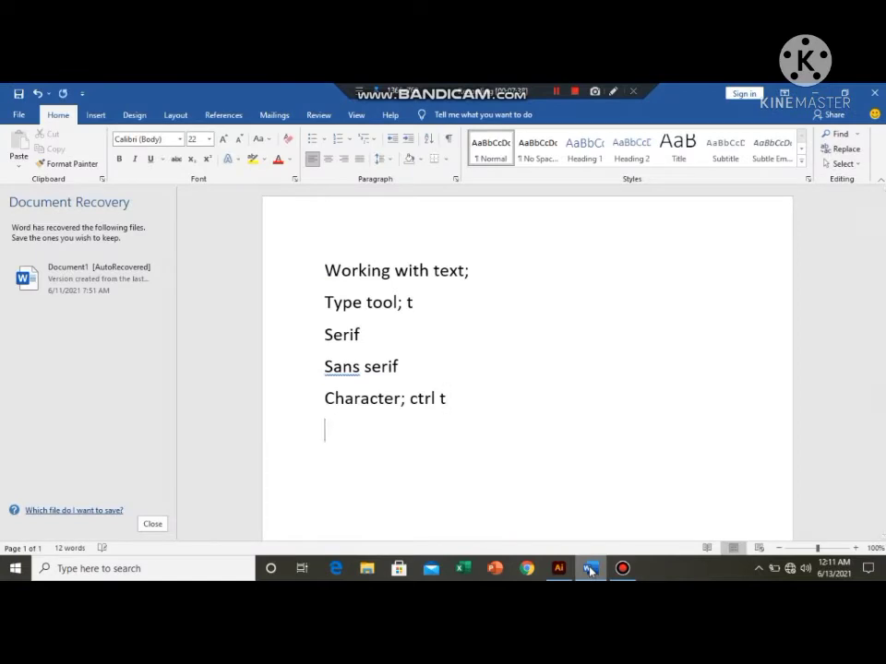
pyautogui.write('leading;')
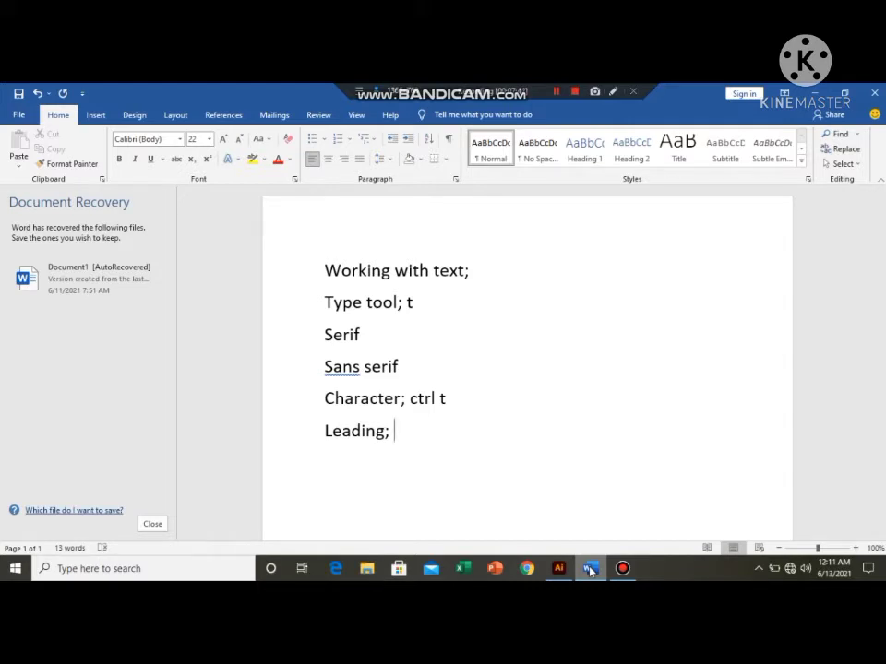
pyautogui.write(' gap be')
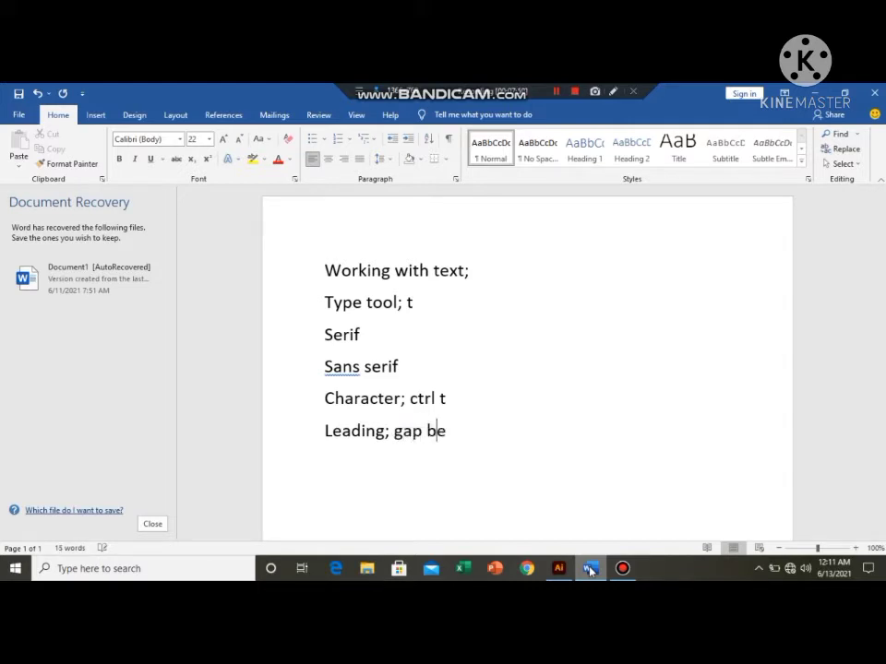
pyautogui.write('tween two line')
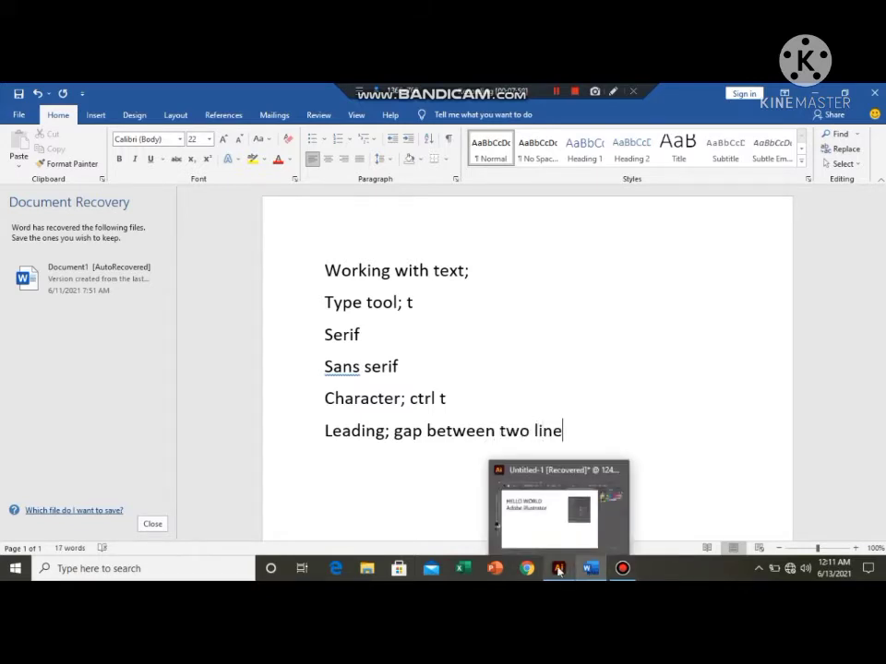
# Switch to Illustrator and try to change the kerning of the whole selected text object
pyautogui.click(559, 569)
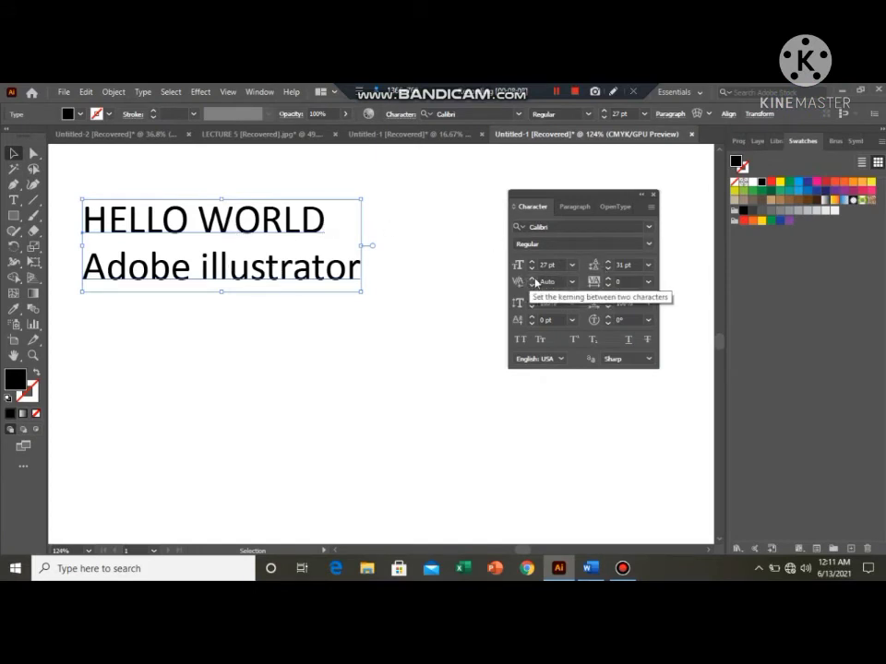
pyautogui.click(532, 283)
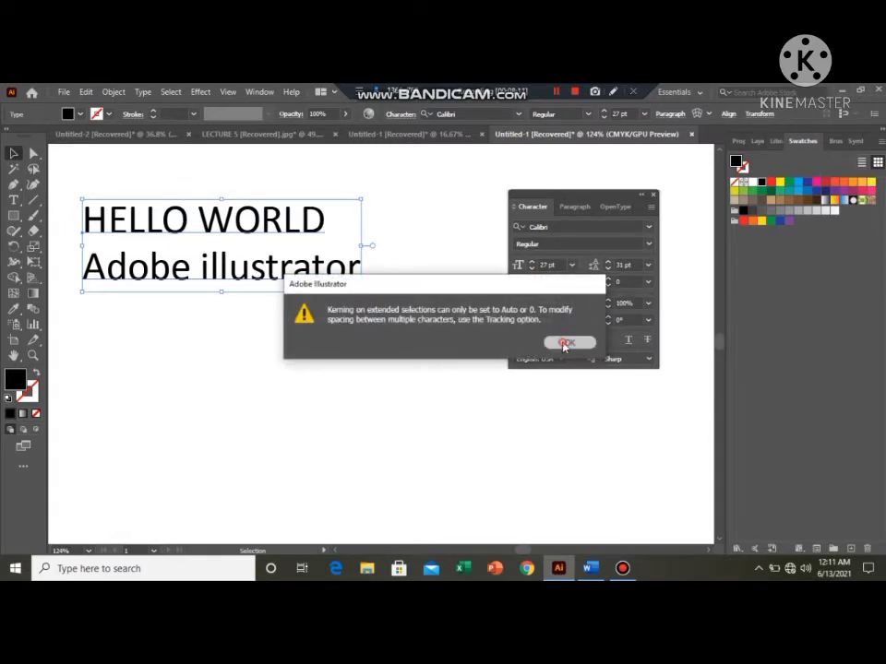
pyautogui.click(565, 343)
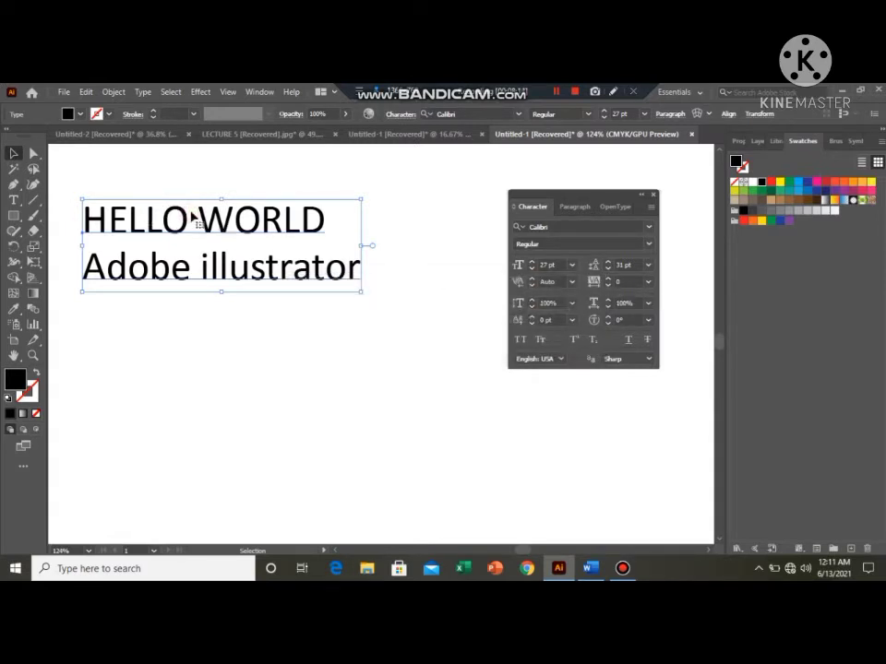
# Place the text cursor between H and E in HELLO and increase the kerning there to 50
pyautogui.click(14, 199)
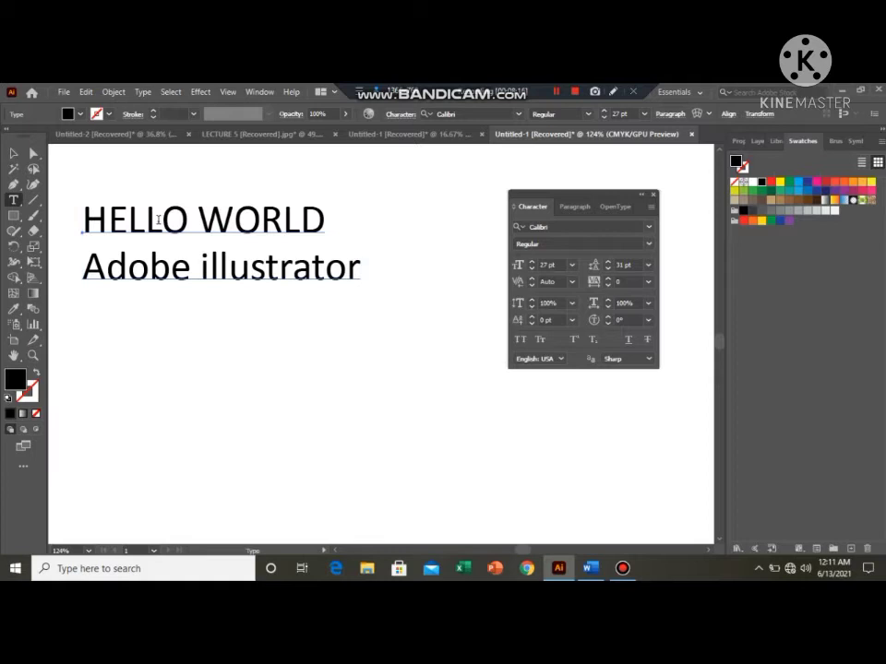
pyautogui.click(107, 214)
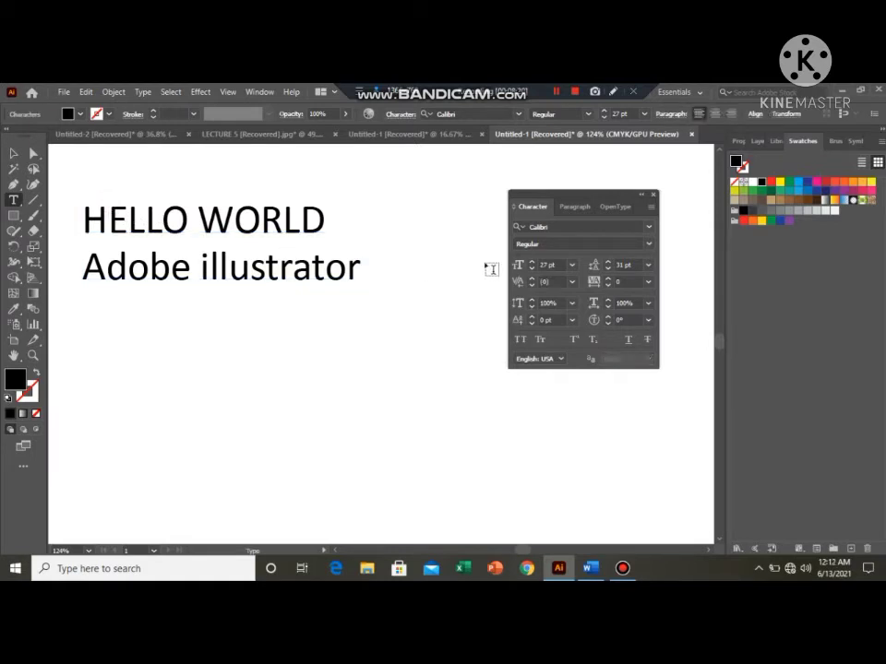
pyautogui.click(532, 279)
pyautogui.click(532, 280)
pyautogui.click(531, 280)
pyautogui.click(531, 280)
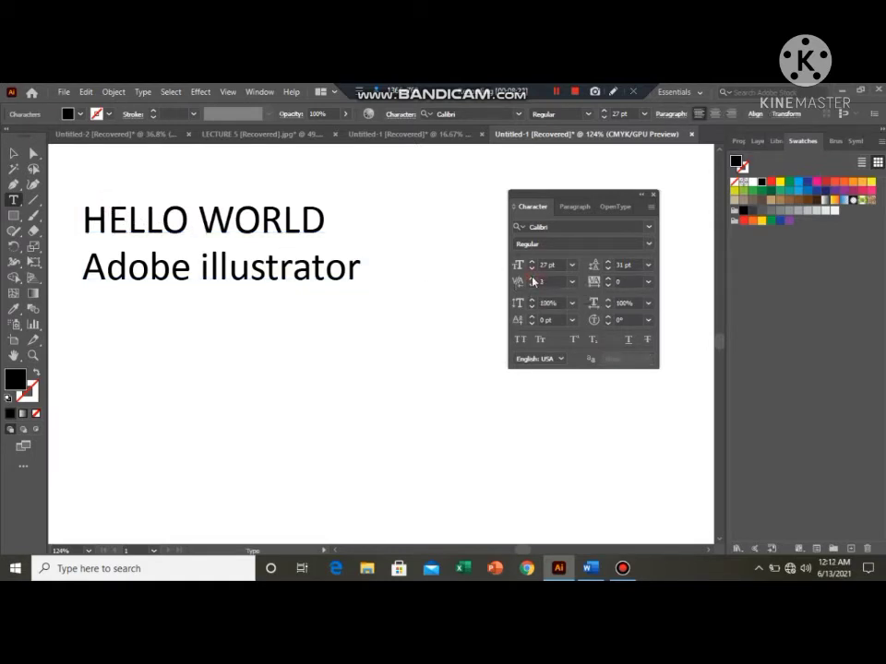
pyautogui.click(532, 280)
pyautogui.click(532, 279)
pyautogui.click(531, 279)
pyautogui.click(532, 279)
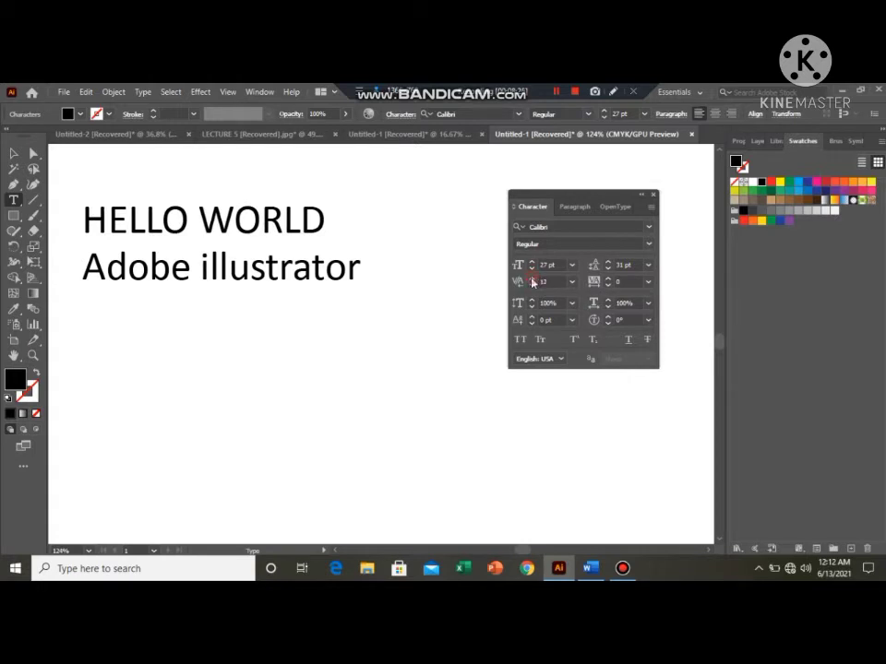
pyautogui.click(531, 280)
pyautogui.click(532, 280)
pyautogui.click(531, 280)
pyautogui.click(532, 279)
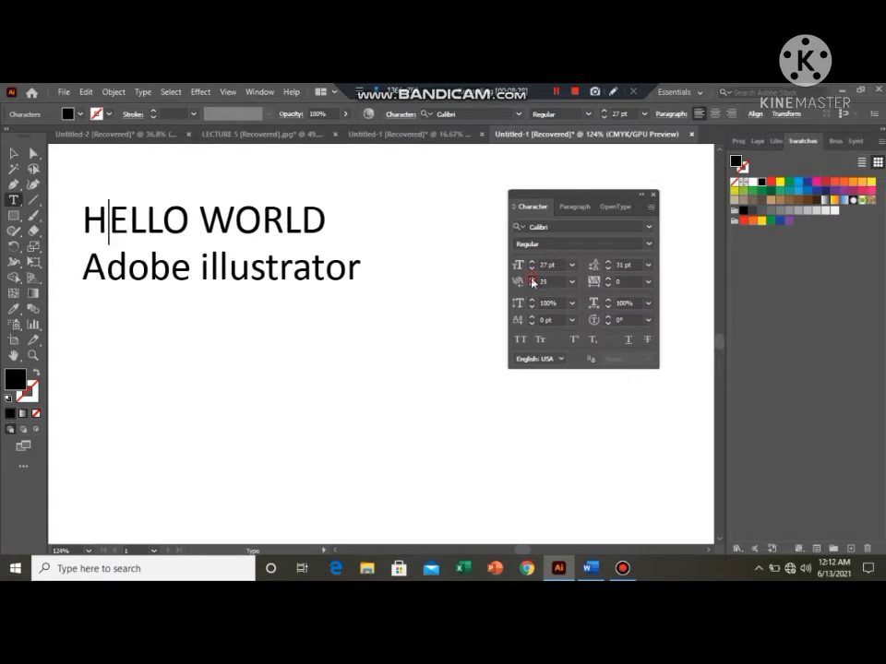
pyautogui.click(532, 280)
pyautogui.click(532, 280)
pyautogui.click(531, 280)
pyautogui.click(532, 280)
pyautogui.click(532, 280)
pyautogui.click(531, 279)
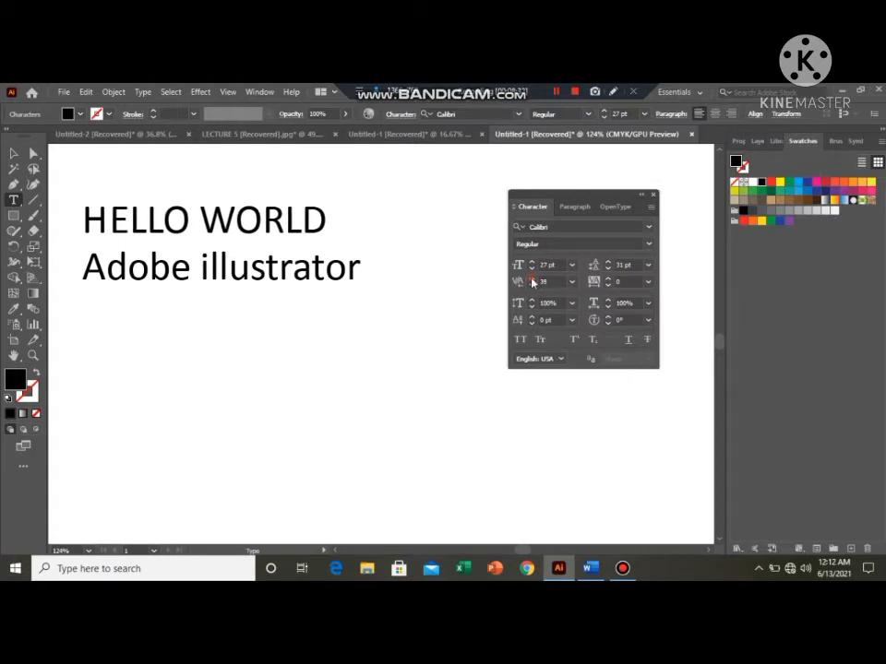
pyautogui.click(531, 279)
pyautogui.click(532, 279)
pyautogui.click(532, 279)
pyautogui.click(532, 280)
pyautogui.click(532, 280)
pyautogui.click(532, 279)
pyautogui.click(532, 279)
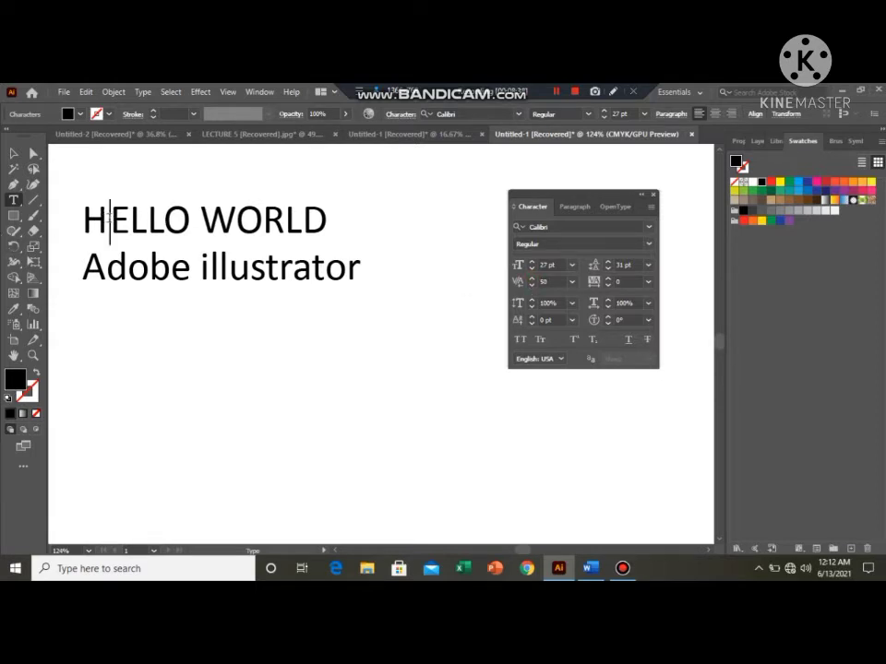
# Switch to Word and add the line "Kerning; gap between two word" below the Leading note
pyautogui.click(591, 568)
pyautogui.press('Return')
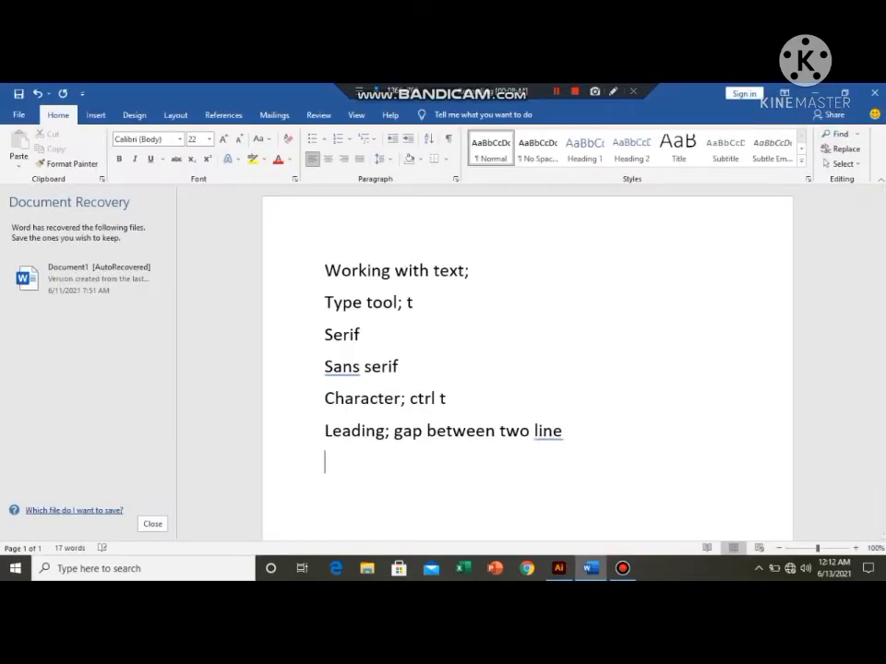
pyautogui.write('kerning')
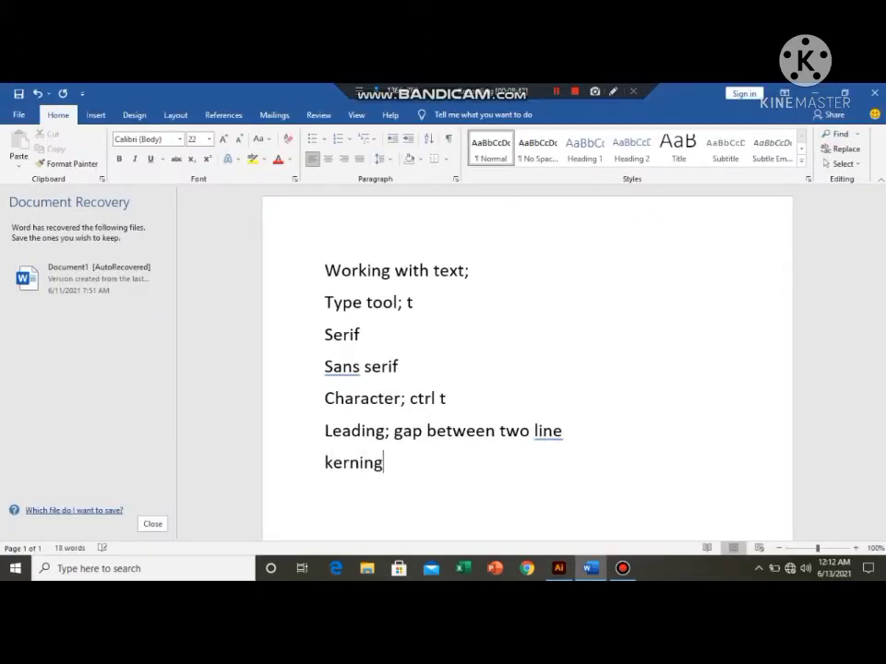
pyautogui.write('; gap')
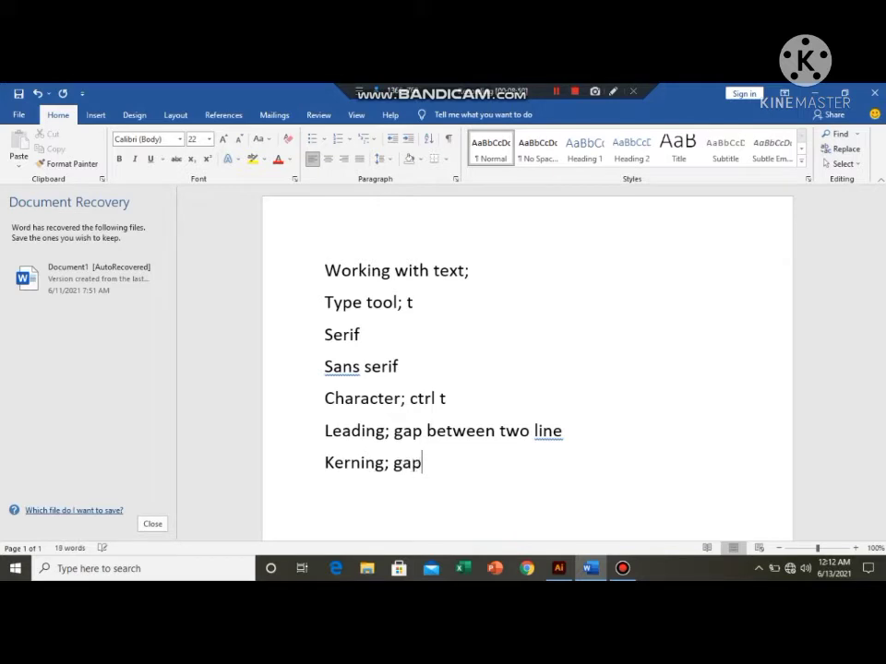
pyautogui.write(' between tw')
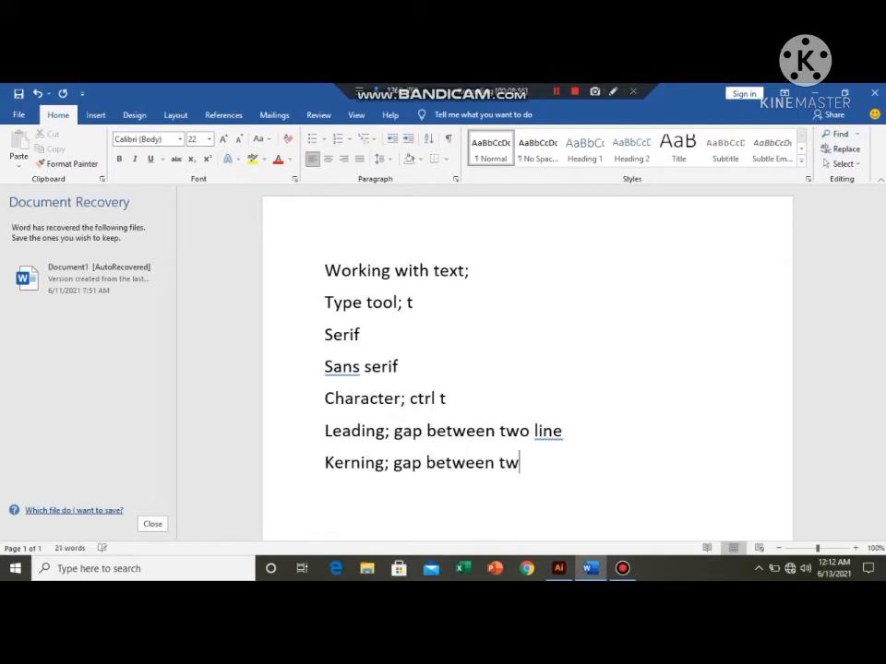
pyautogui.write('o word')
# Switch to Illustrator, raise the tracking of the letter E in HELLO to 19, and apply its suggested superscript alternate
pyautogui.click(558, 568)
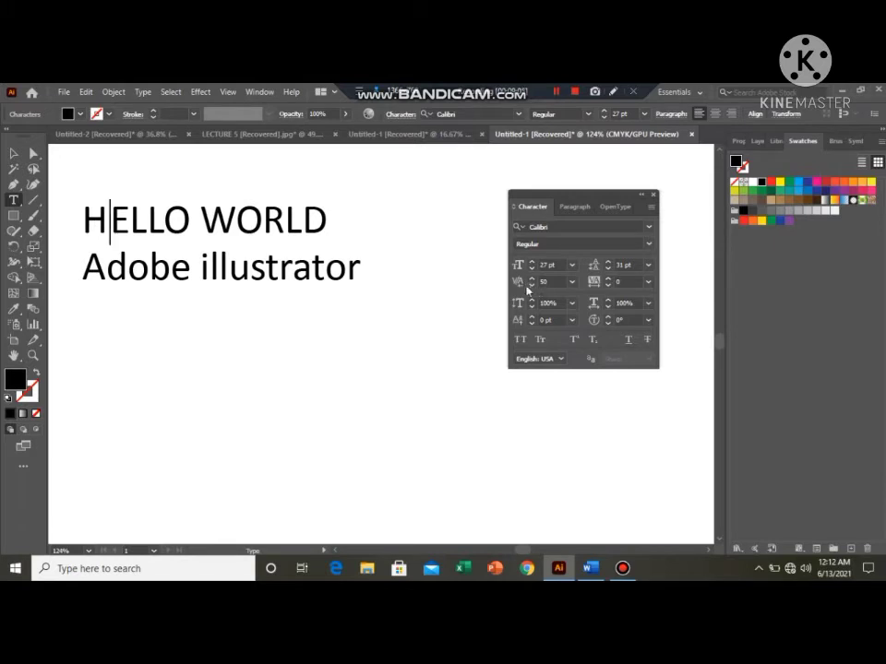
pyautogui.click(607, 279)
pyautogui.click(607, 279)
pyautogui.click(608, 280)
pyautogui.click(607, 280)
pyautogui.click(607, 280)
pyautogui.click(608, 280)
pyautogui.click(607, 280)
pyautogui.moveTo(111, 205); pyautogui.dragTo(130, 205)
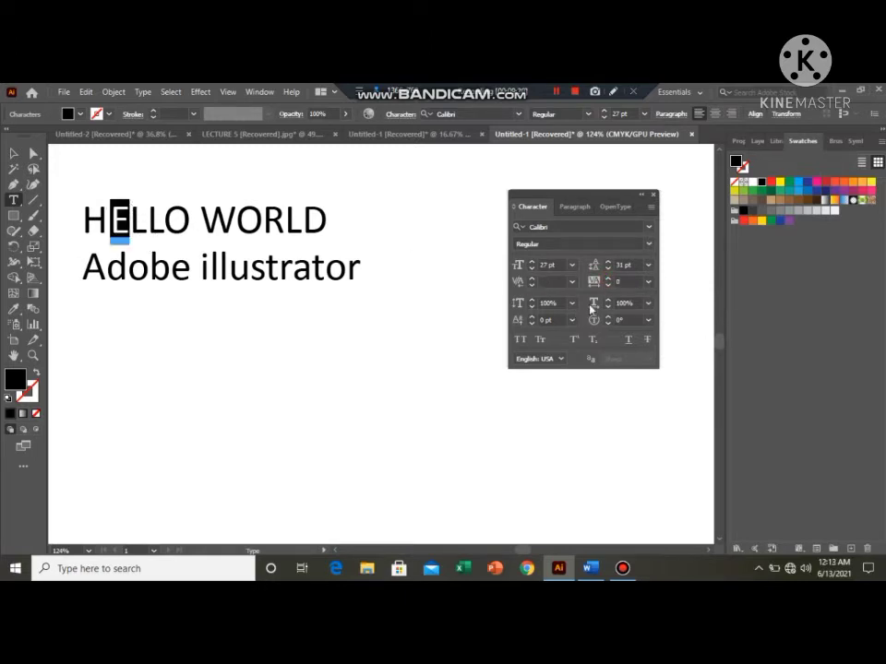
pyautogui.click(607, 279)
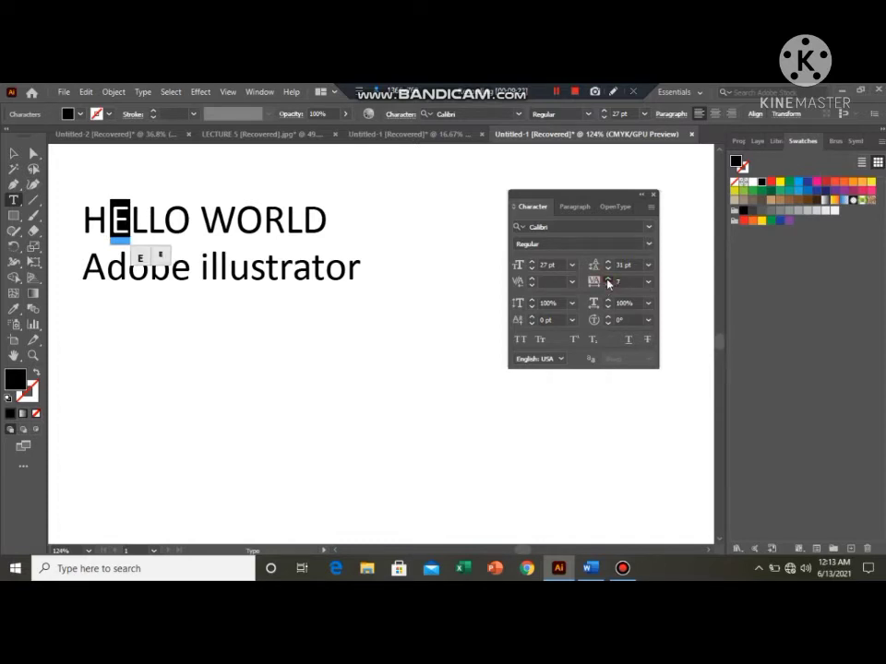
pyautogui.click(608, 282)
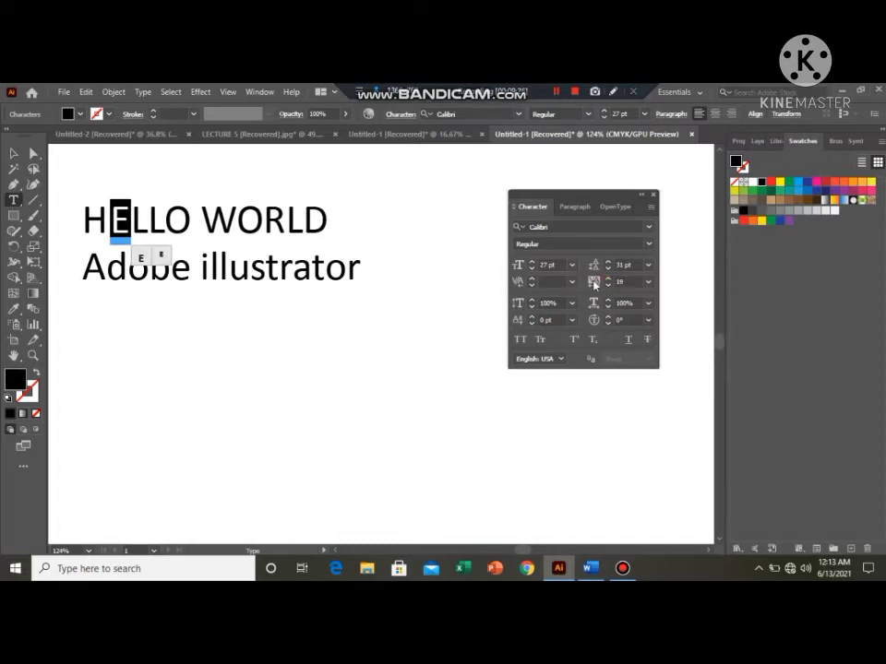
pyautogui.click(159, 257)
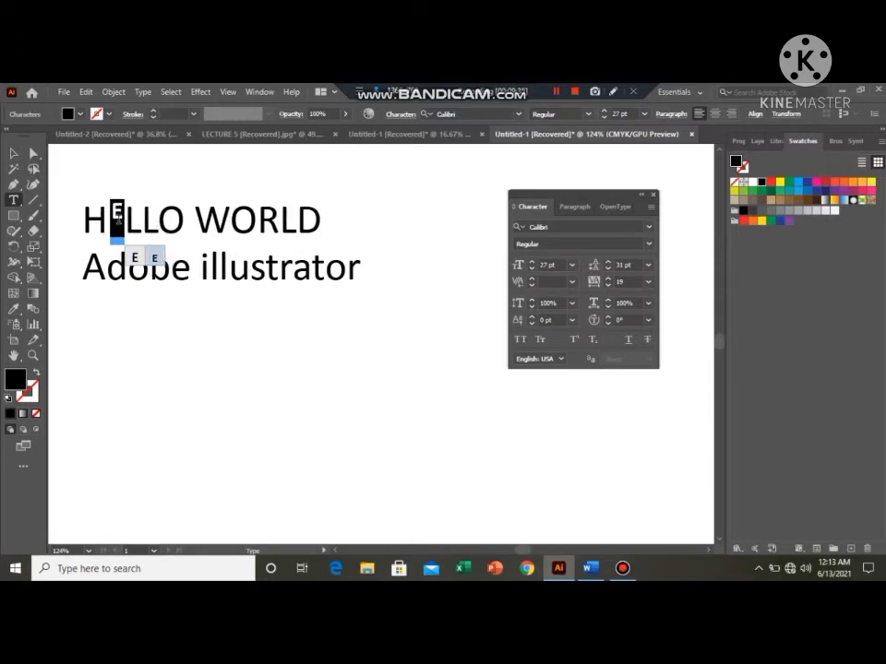
# Switch to Word and add the line "Tracking; power of one element" below the Kerning note
pyautogui.click(587, 567)
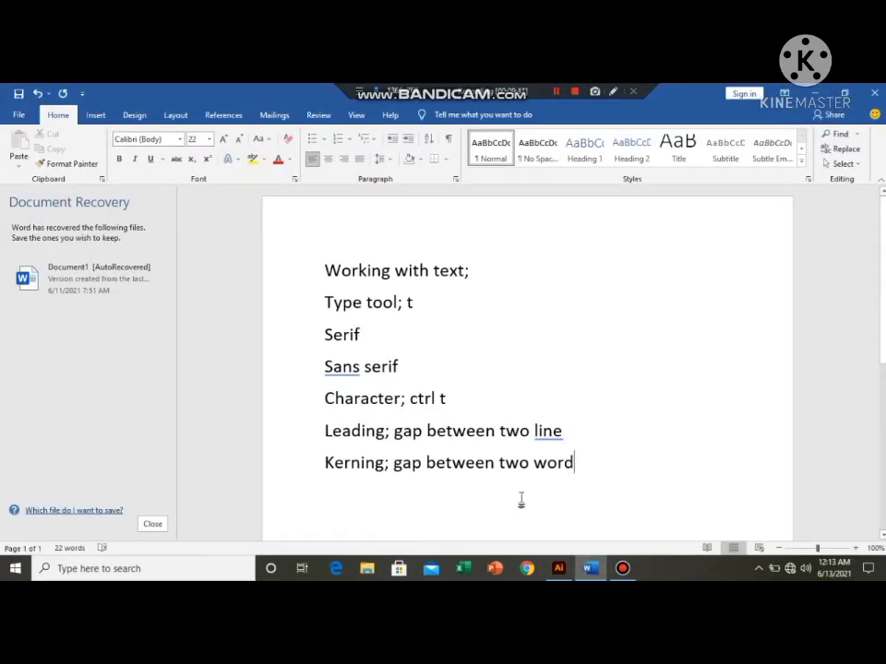
pyautogui.press('Return')
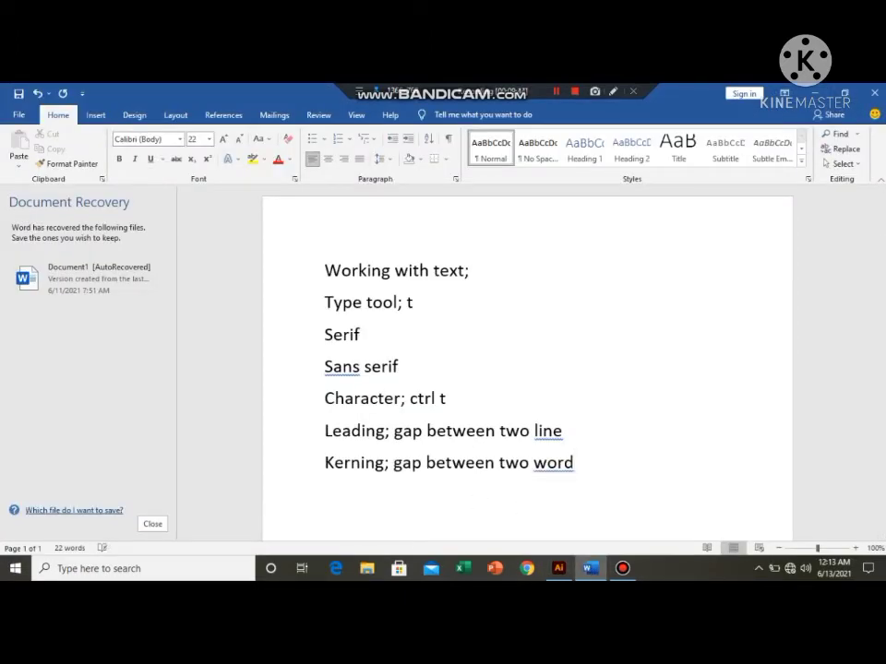
pyautogui.click(559, 570)
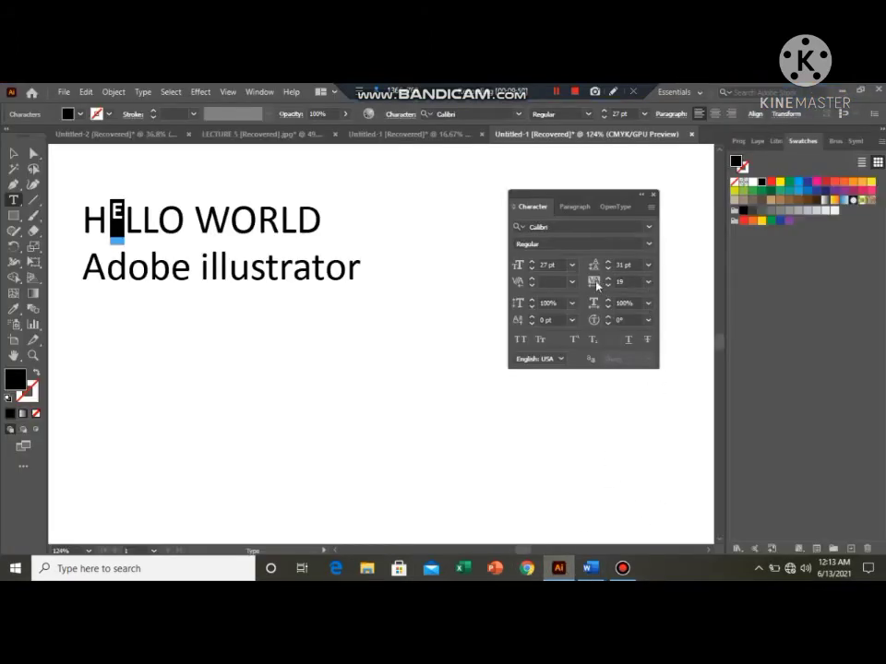
pyautogui.click(584, 569)
pyautogui.write('trac')
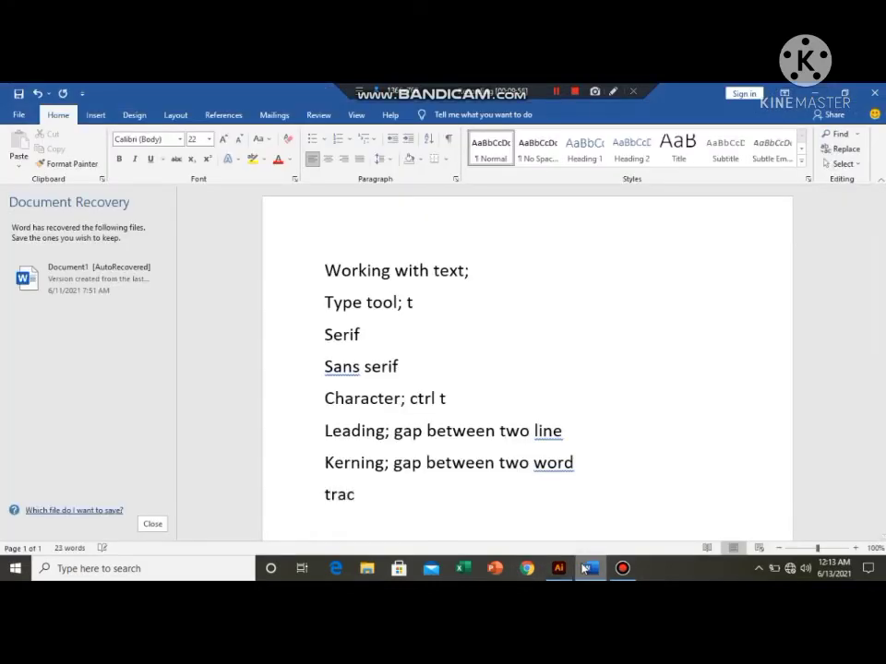
pyautogui.write('king;')
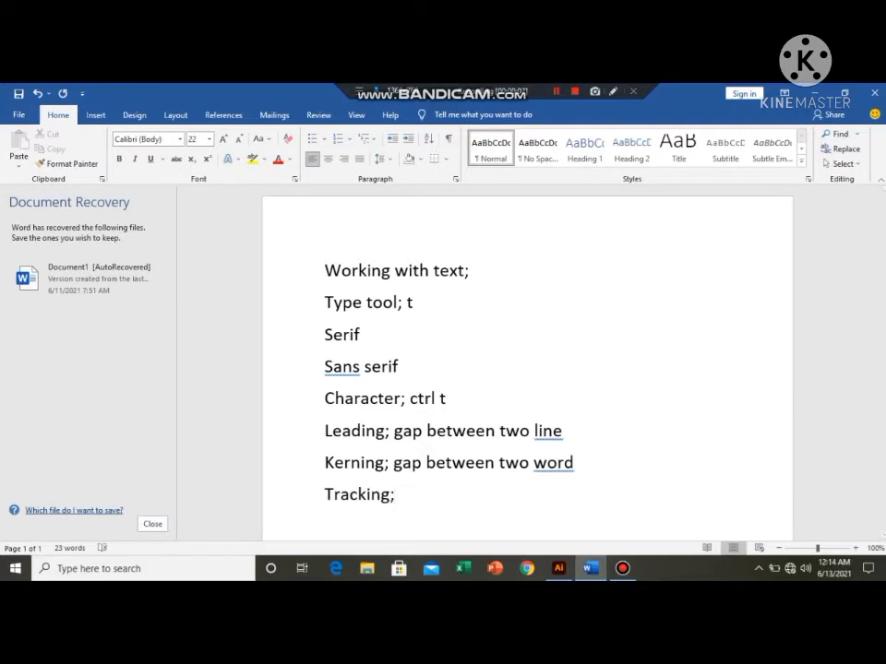
pyautogui.write(' power o')
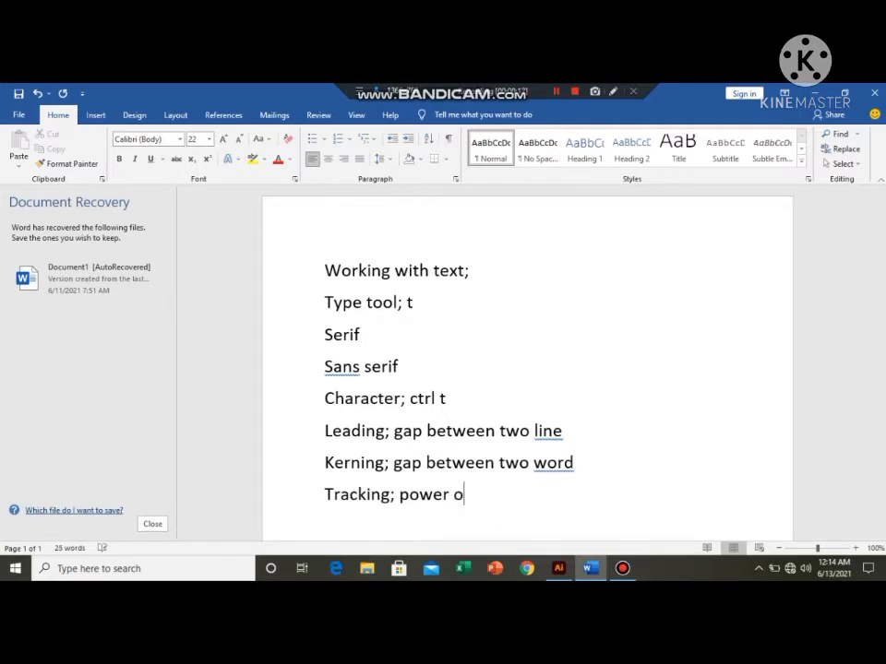
pyautogui.write('f one elem')
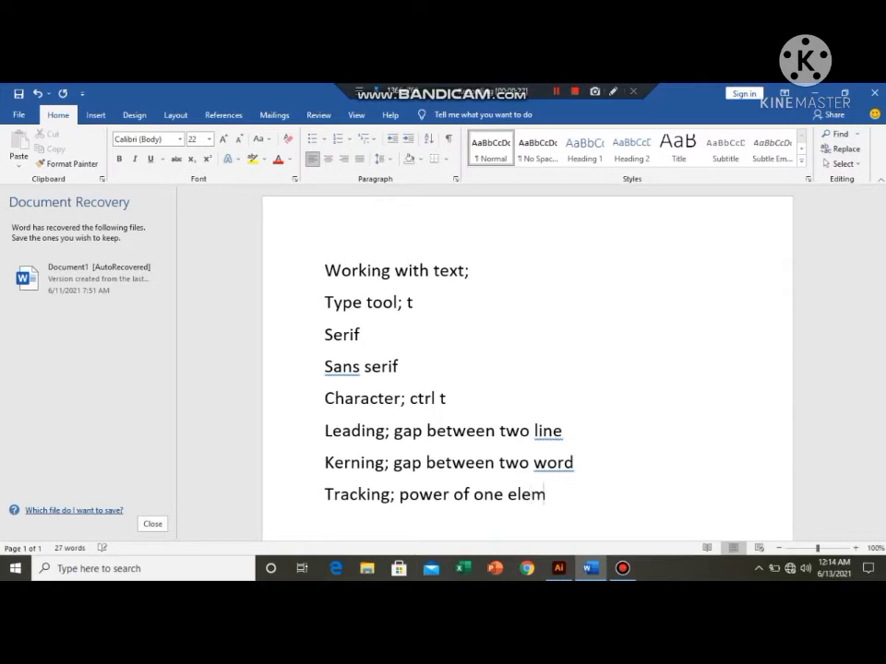
pyautogui.write('nt')
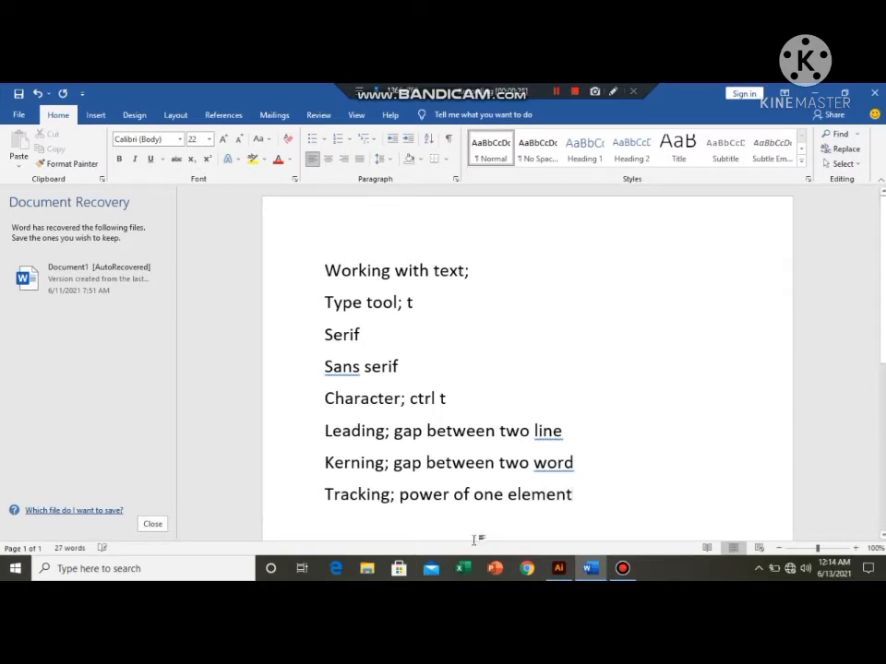
# Switch to Illustrator, draw a small empty area text box above HELLO, and activate the Selection tool
pyautogui.click(559, 568)
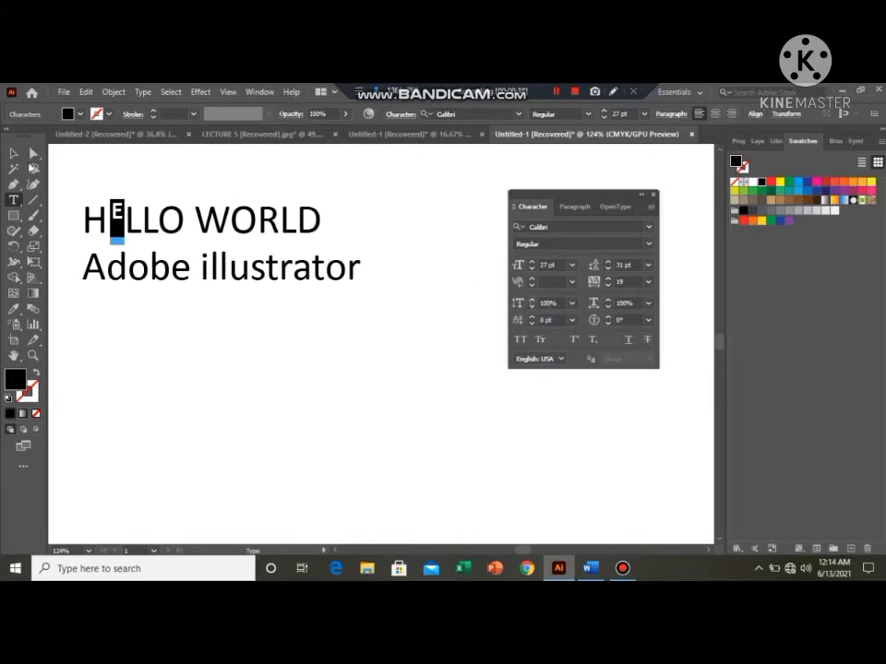
pyautogui.hotkey('ctrl', 'shift', '=')
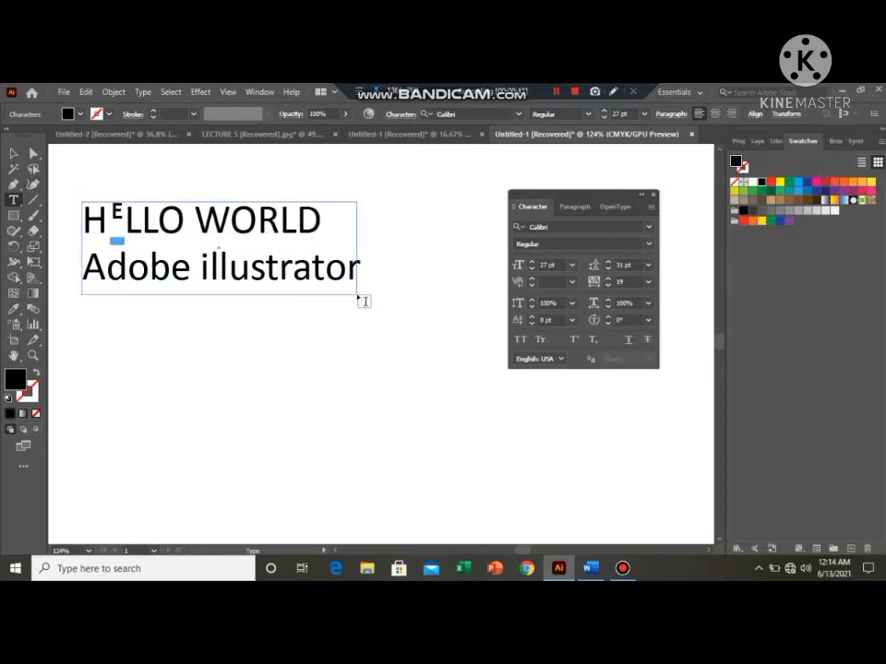
pyautogui.moveTo(358, 297); pyautogui.dragTo(118, 175)
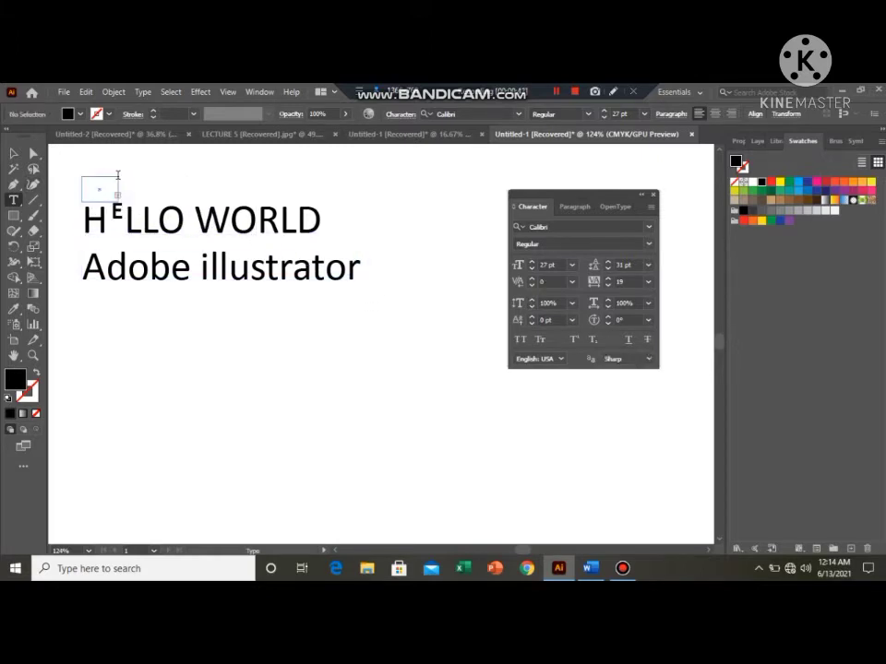
pyautogui.click(14, 153)
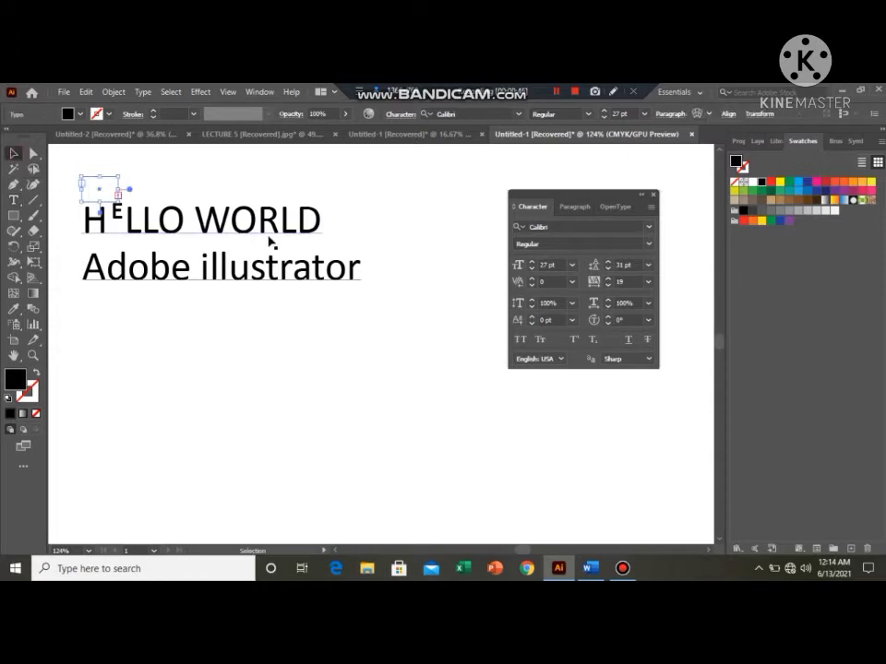
# Select the two-line HELLO WORLD text block and reduce its vertical scale to 63%
pyautogui.click(267, 240)
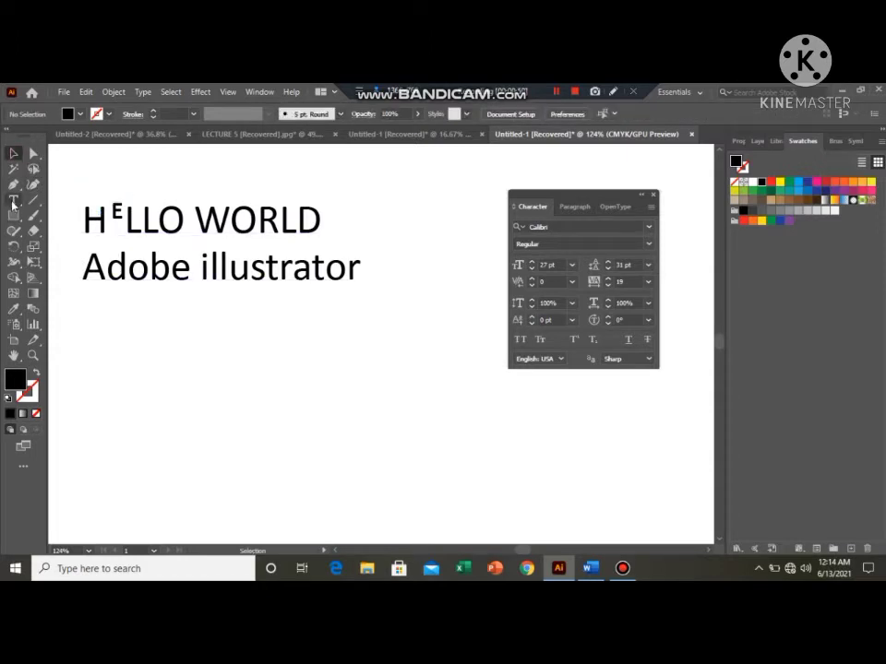
pyautogui.moveTo(71, 197); pyautogui.dragTo(423, 303)
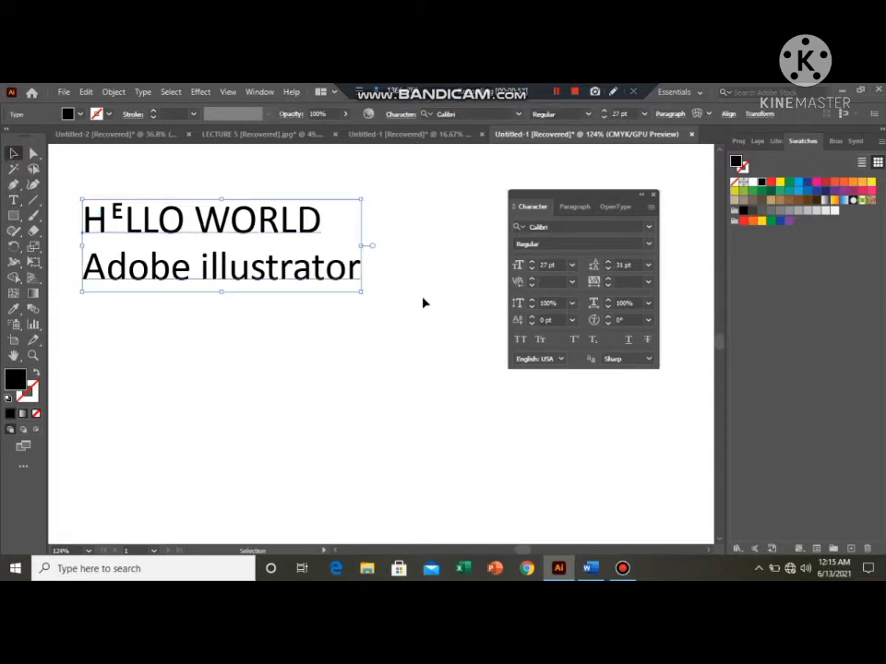
pyautogui.click(531, 308)
pyautogui.click(531, 308)
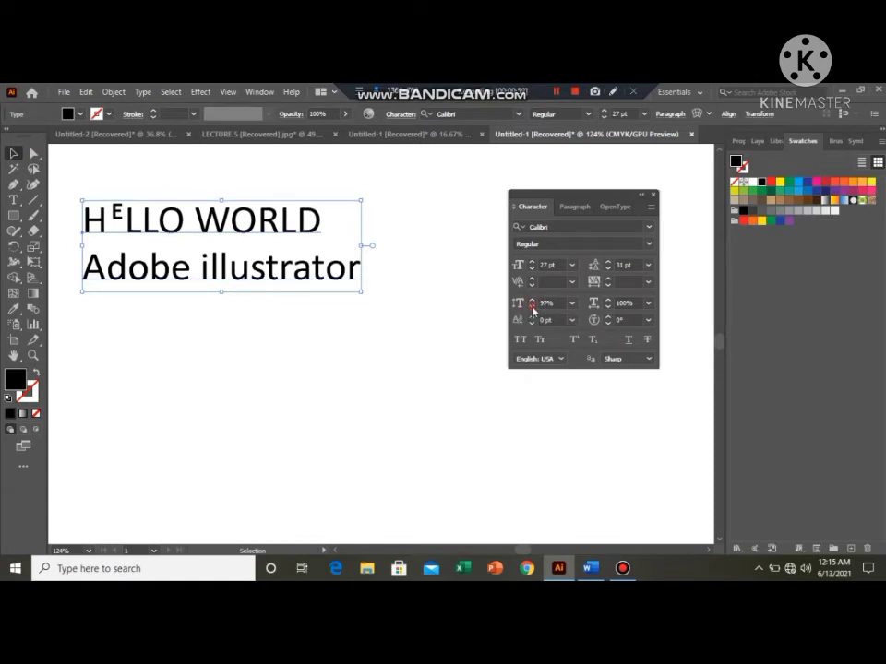
pyautogui.click(532, 308)
pyautogui.click(531, 309)
pyautogui.click(531, 308)
pyautogui.click(532, 308)
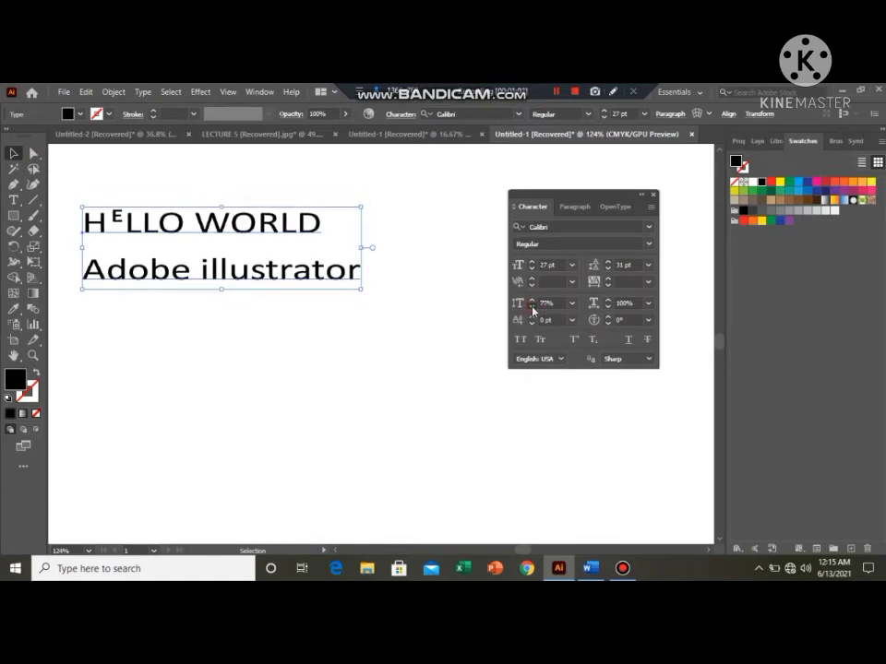
pyautogui.click(532, 308)
pyautogui.click(532, 308)
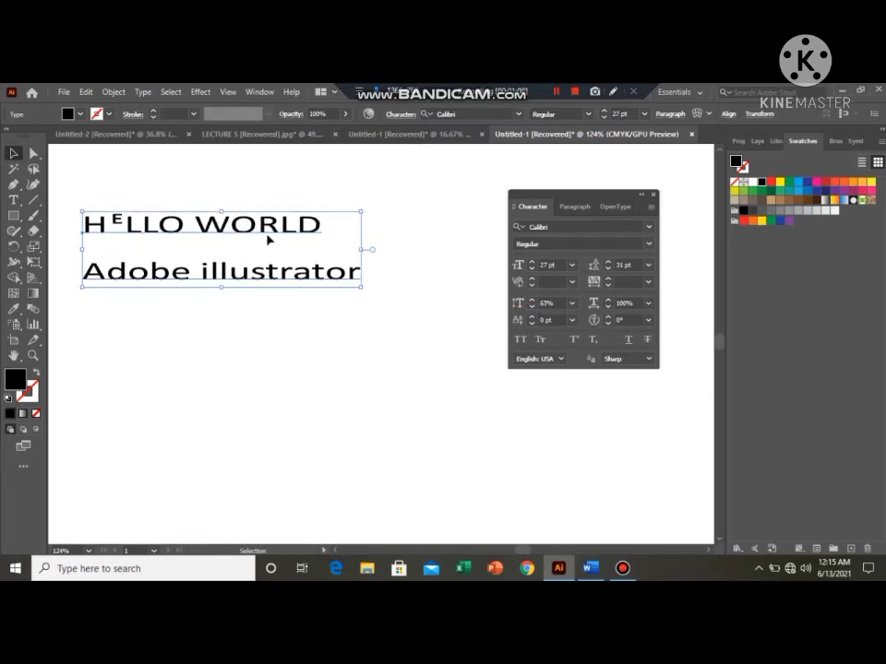
# Set the selected text block's vertical scale to 89% and its horizontal scale to 106%
pyautogui.click(531, 300)
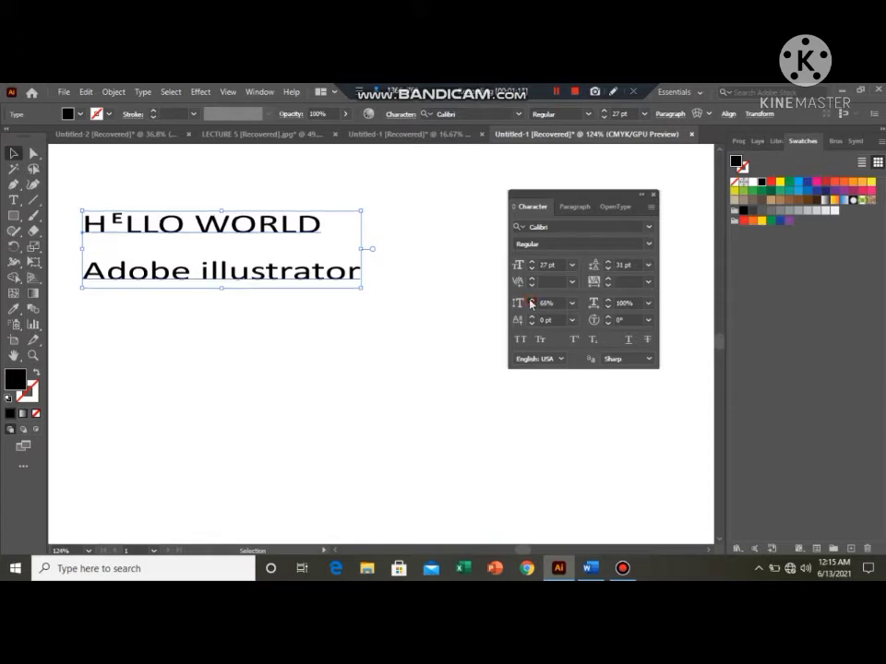
pyautogui.click(532, 301)
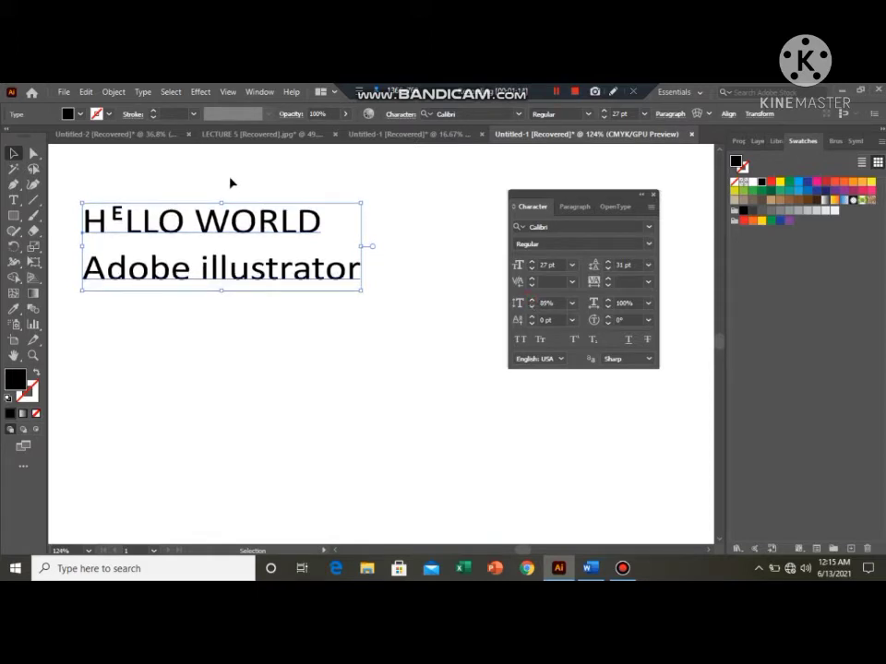
pyautogui.click(607, 301)
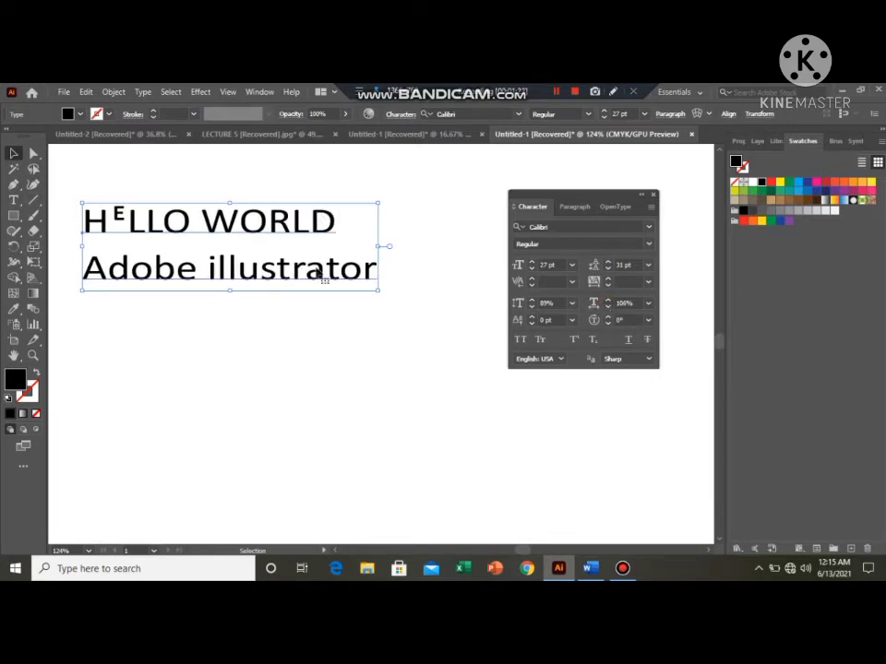
# Switch to Word and add the line "Vertical text; stretch height" below the Tracking note
pyautogui.click(590, 567)
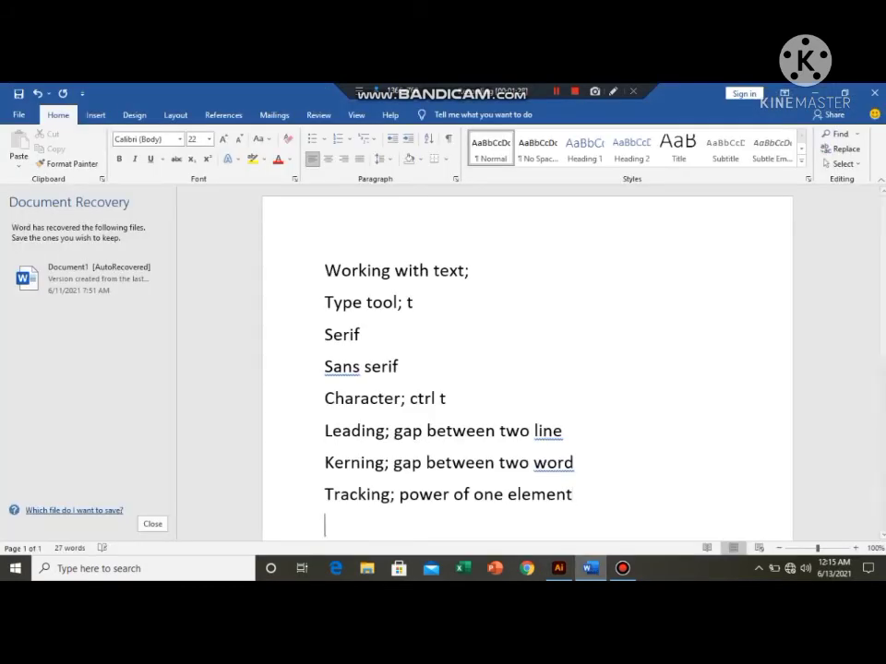
pyautogui.write('vertical')
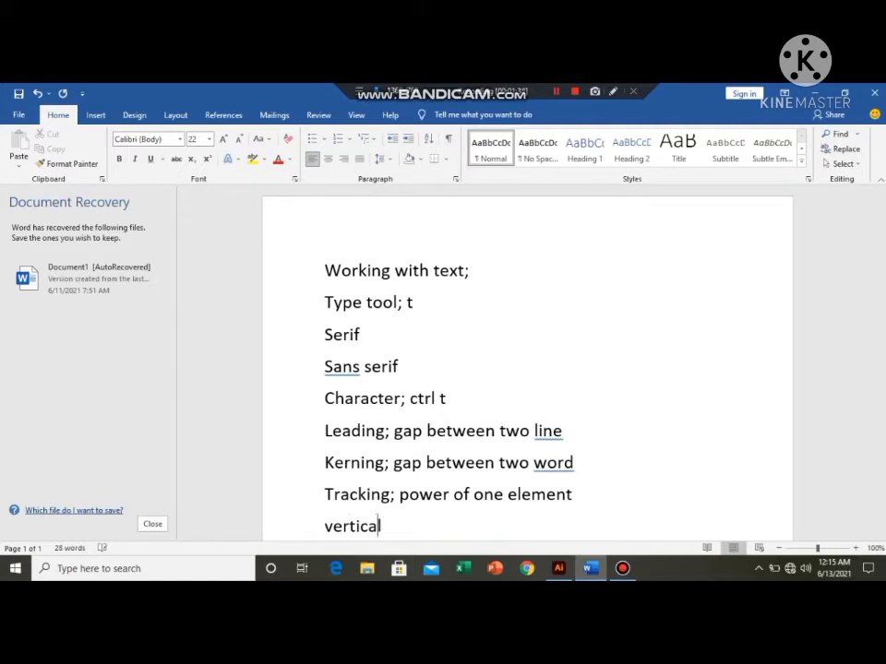
pyautogui.write(' text')
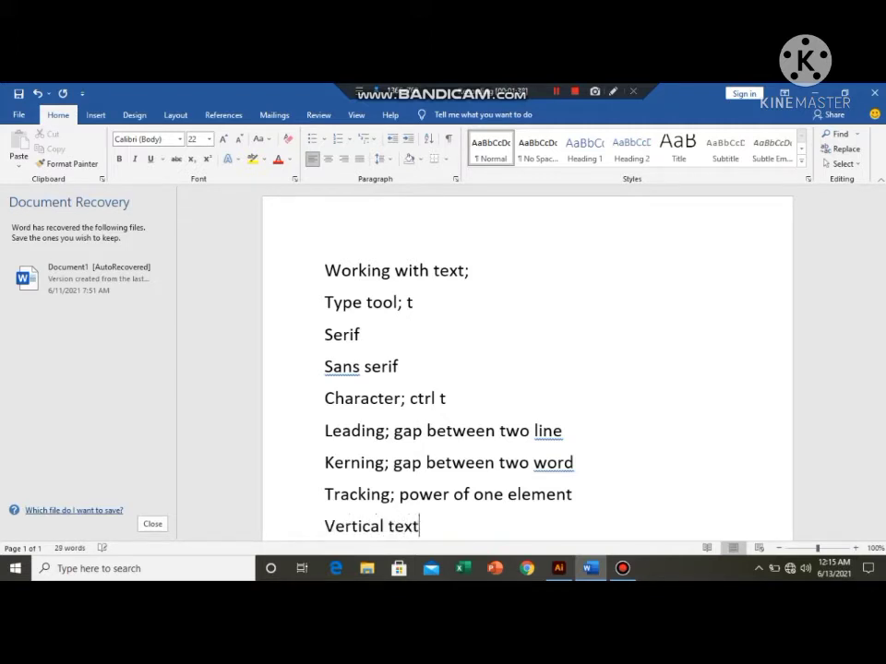
pyautogui.write('; stretch')
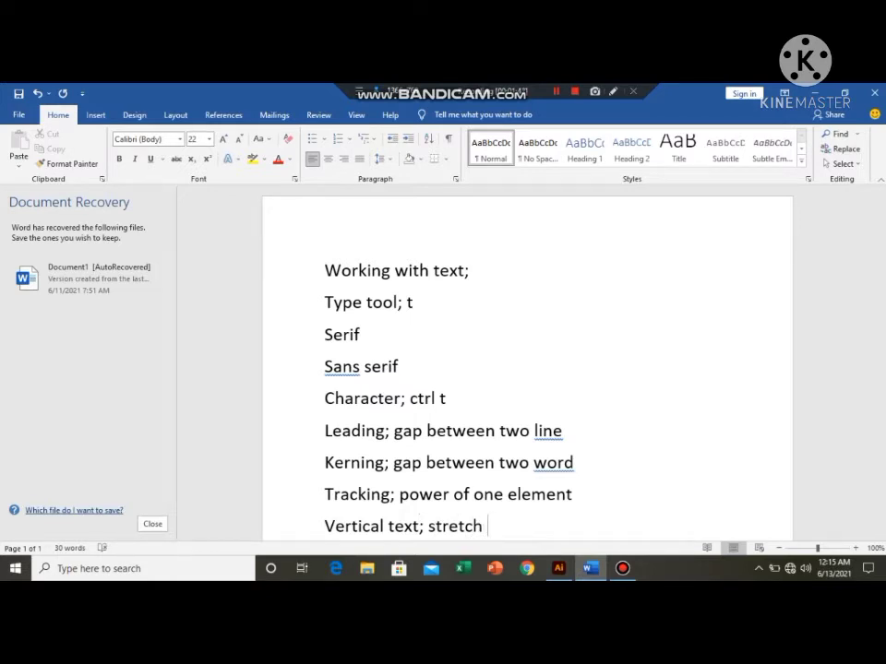
pyautogui.write(' heih')
pyautogui.write('ght')
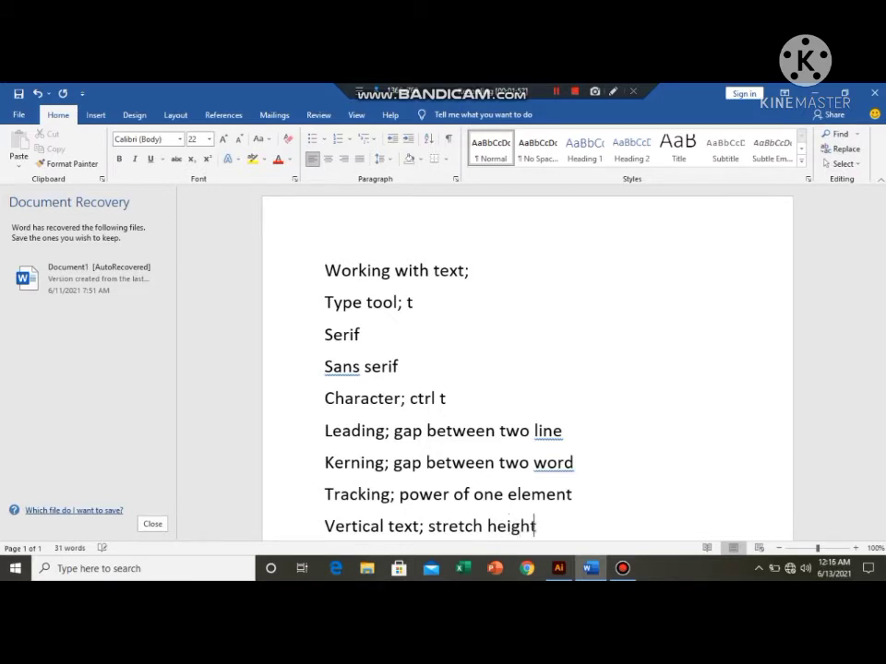
# Add the line "Horizontal; stretch width" below the Vertical text note
pyautogui.press('Return')
pyautogui.write('h')
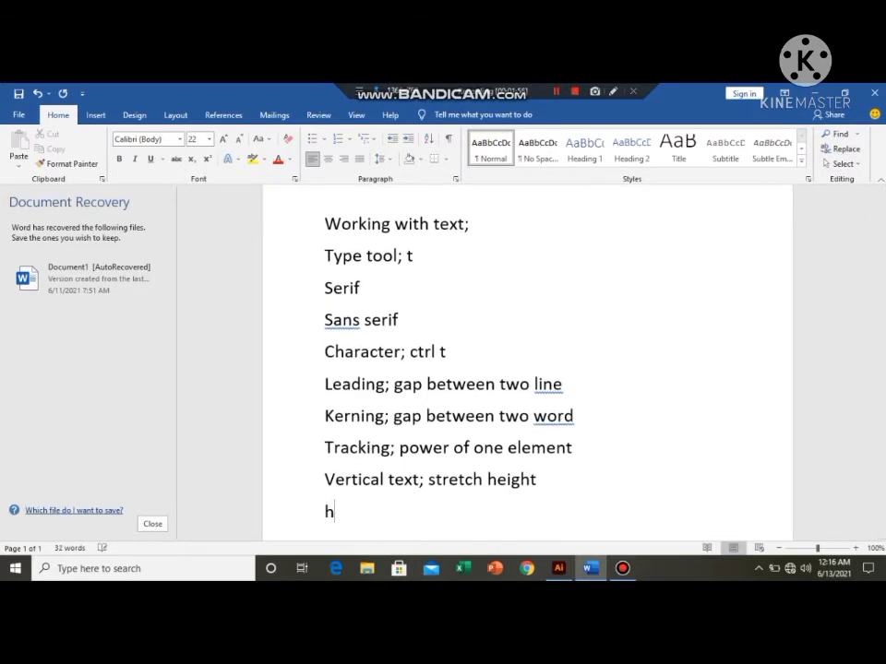
pyautogui.write('orizontal;')
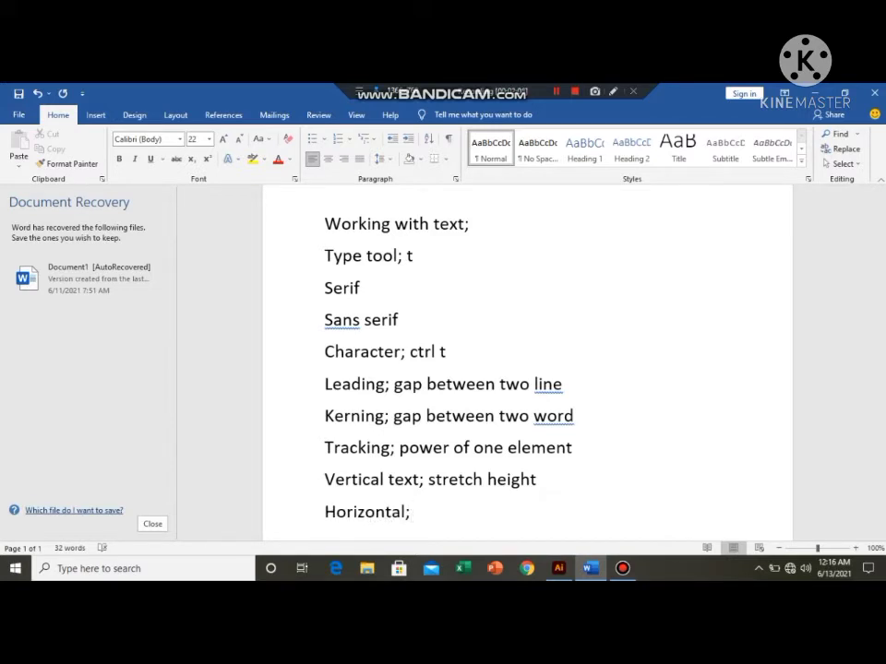
pyautogui.write(' stretch width')
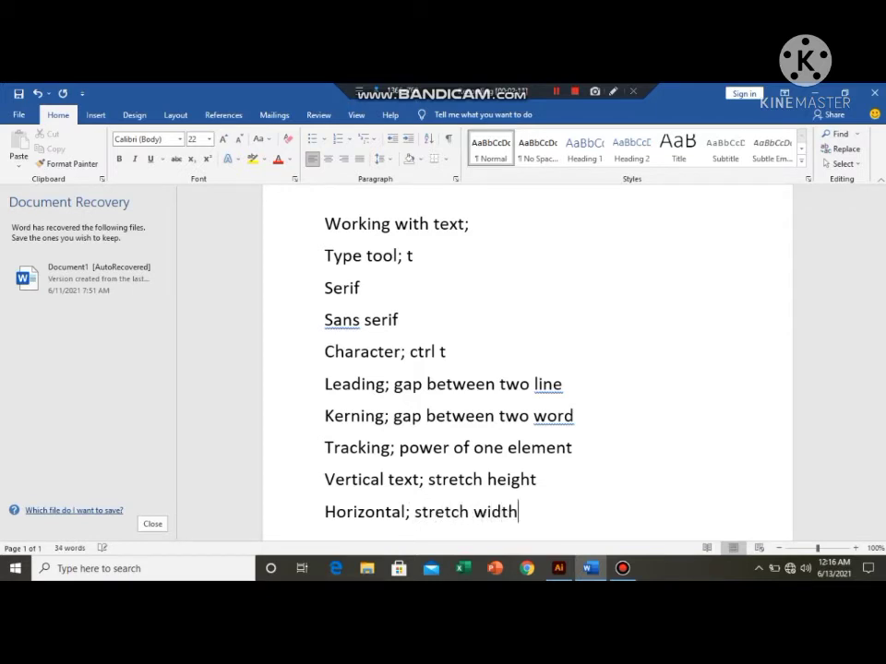
# Switch to Illustrator and set the baseline shift of the whole text block to 4 pt
pyautogui.click(559, 569)
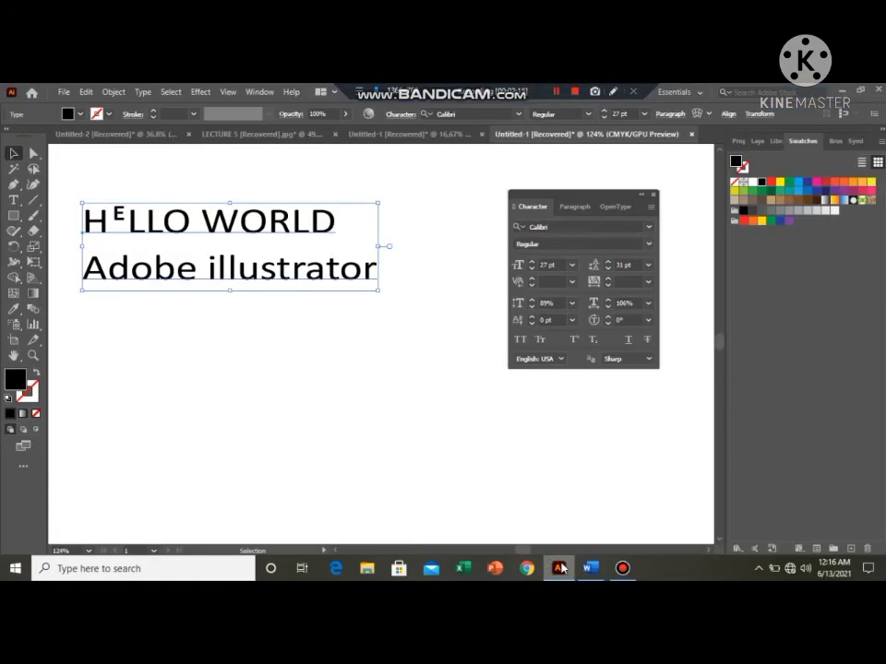
pyautogui.click(533, 320)
pyautogui.click(532, 321)
pyautogui.click(532, 320)
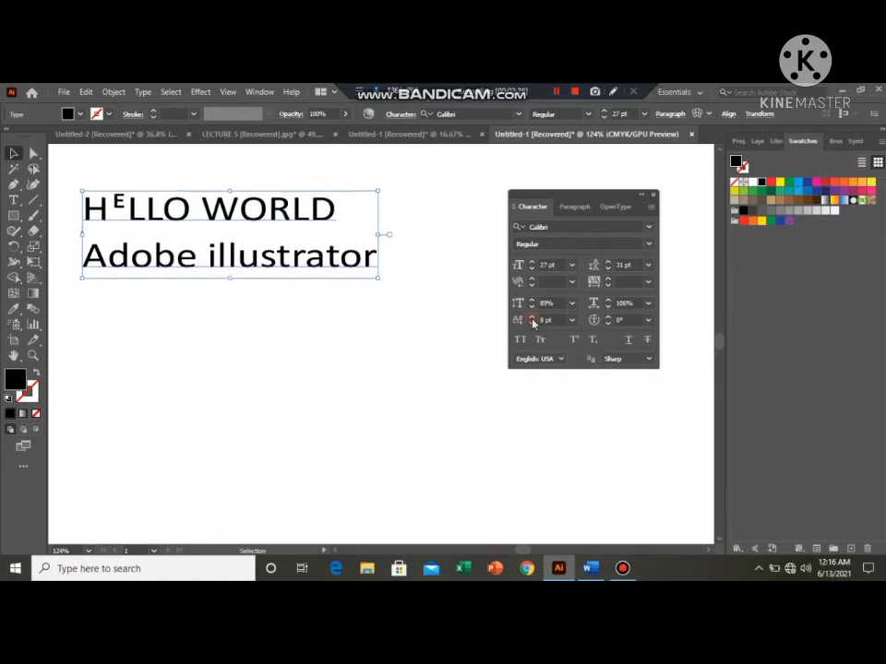
pyautogui.click(532, 319)
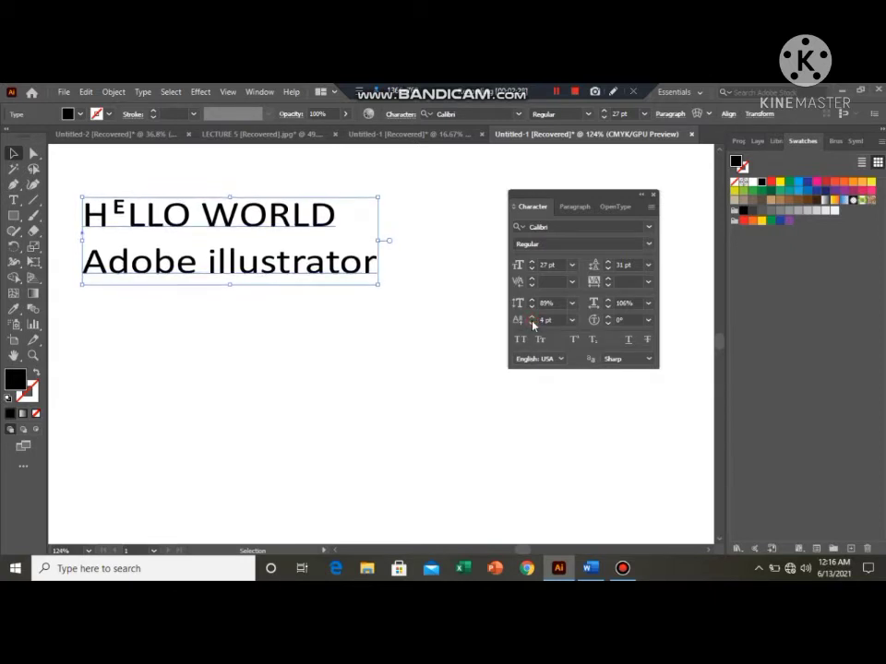
# Select the letter O in WORLD with the Type tool and postpone the Windows restart by an hour
pyautogui.click(14, 199)
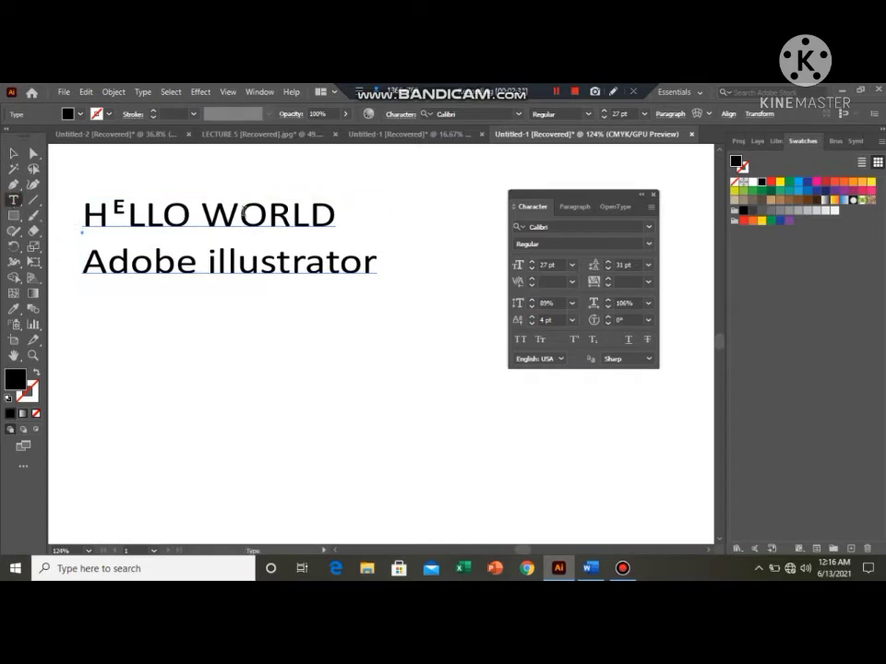
pyautogui.moveTo(239, 213); pyautogui.dragTo(268, 213)
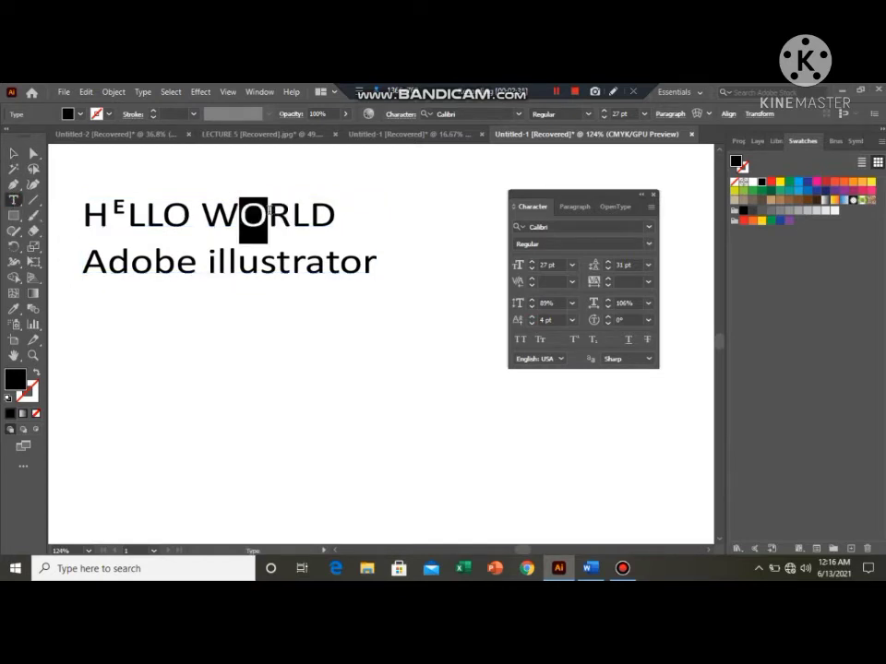
pyautogui.click(532, 318)
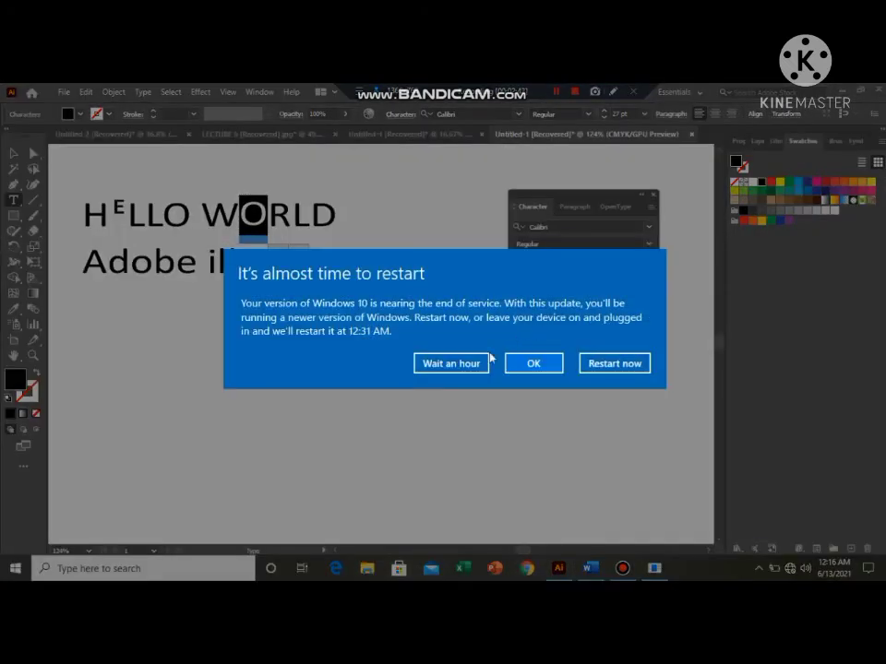
pyautogui.click(486, 358)
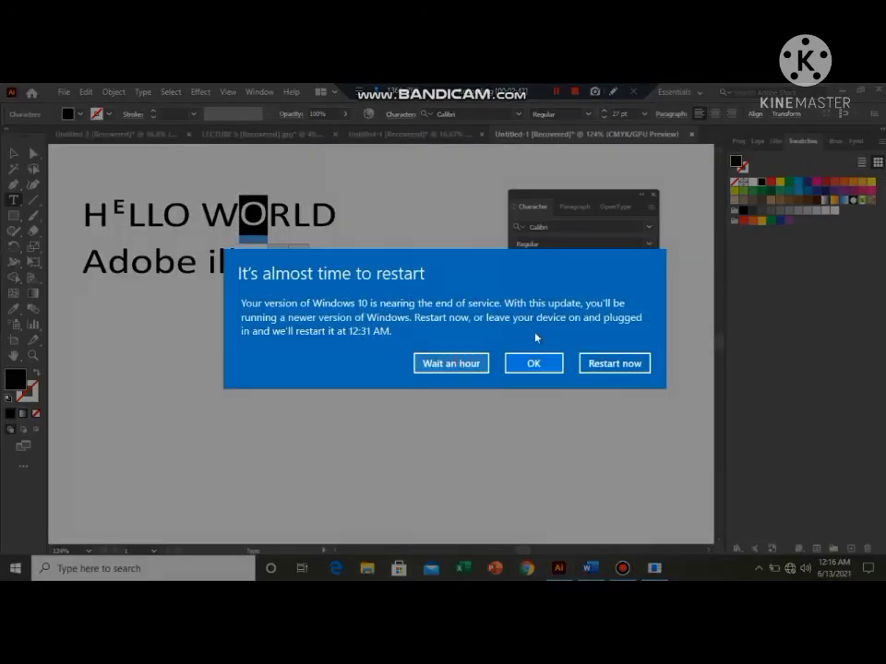
# Try lowering the selected O below the baseline, raise its baseline shift to 13 pt, and deselect it
pyautogui.click(532, 323)
pyautogui.click(532, 323)
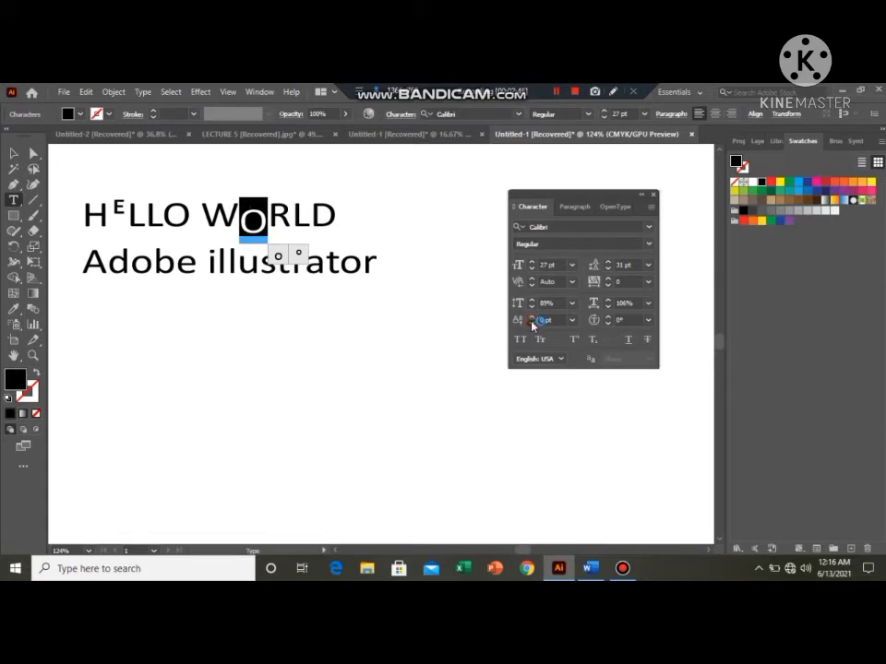
pyautogui.click(532, 323)
pyautogui.click(532, 324)
pyautogui.click(532, 316)
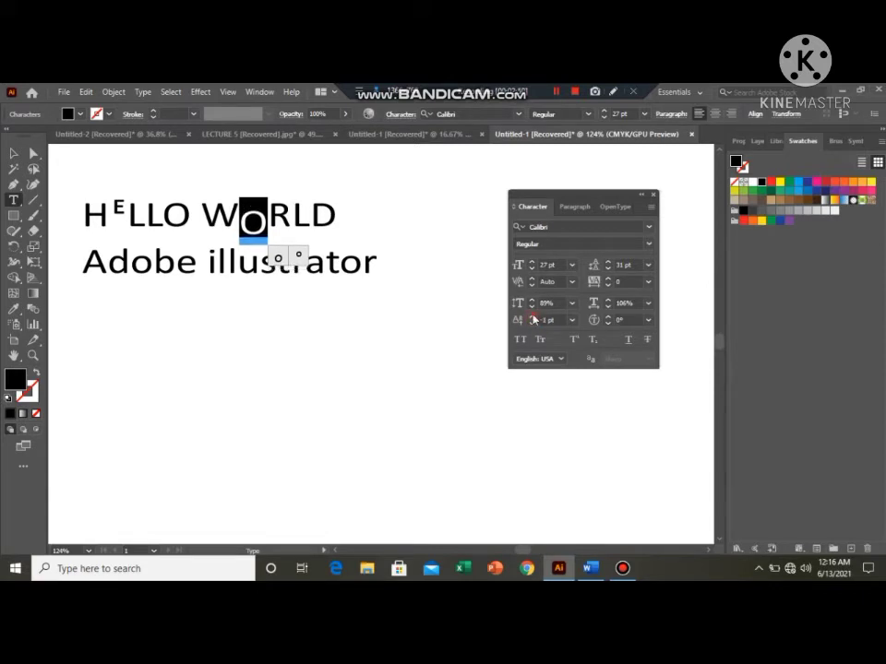
pyautogui.click(532, 317)
pyautogui.click(533, 317)
pyautogui.click(532, 317)
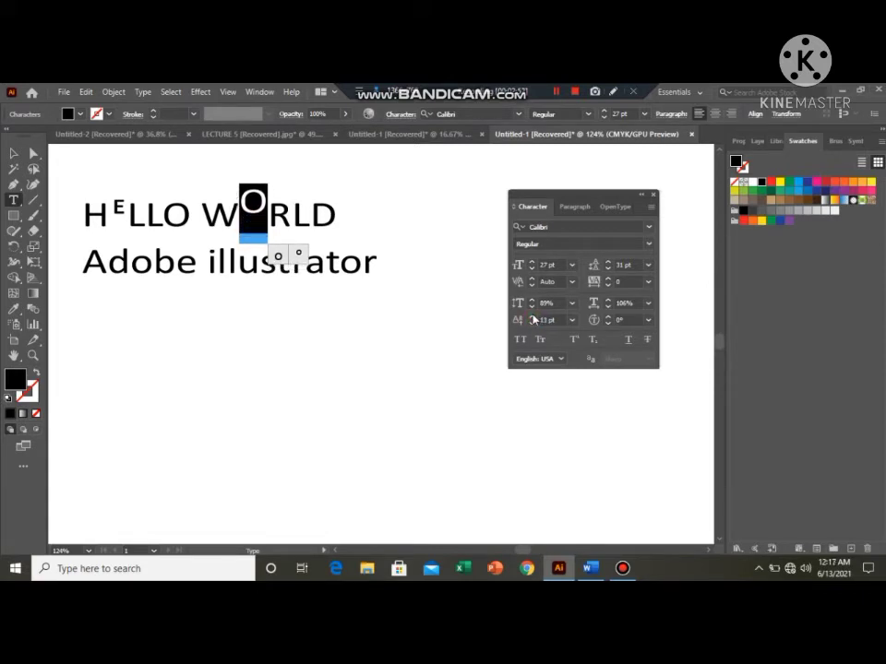
pyautogui.click(407, 235)
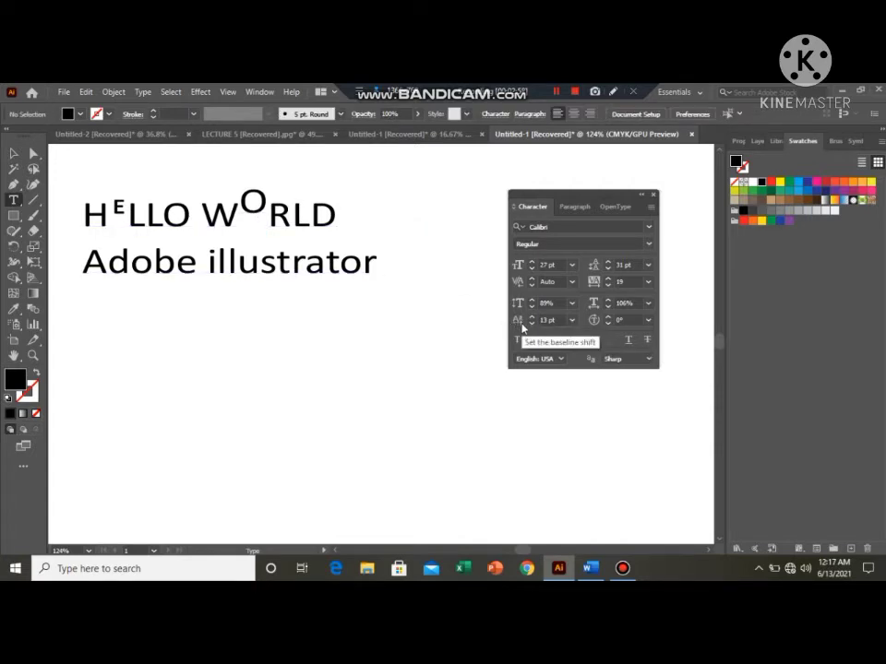
# Set the character rotation of the letter D in WORLD to 27° and deselect it
pyautogui.click(606, 319)
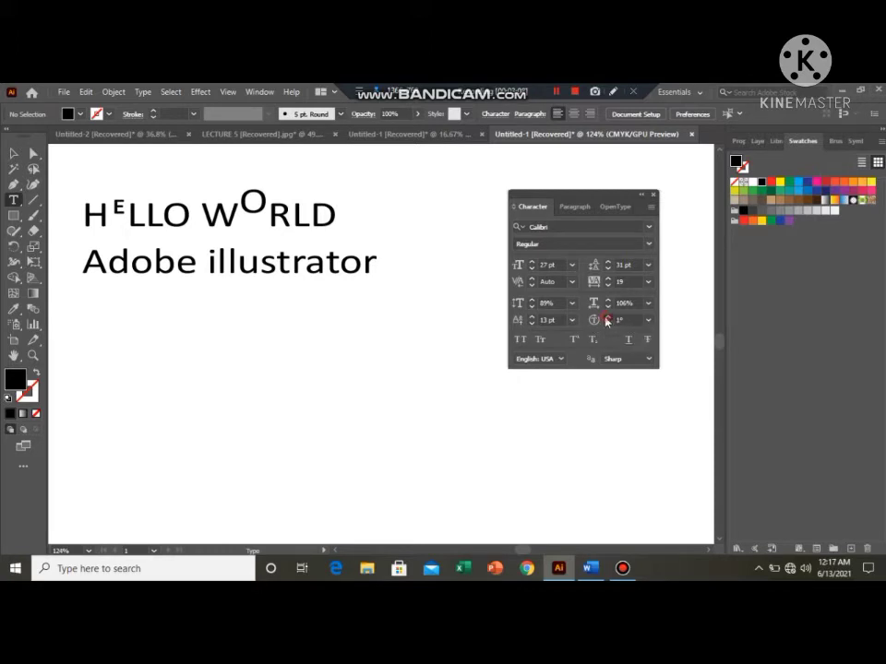
pyautogui.click(606, 319)
pyautogui.moveTo(313, 208); pyautogui.dragTo(337, 212)
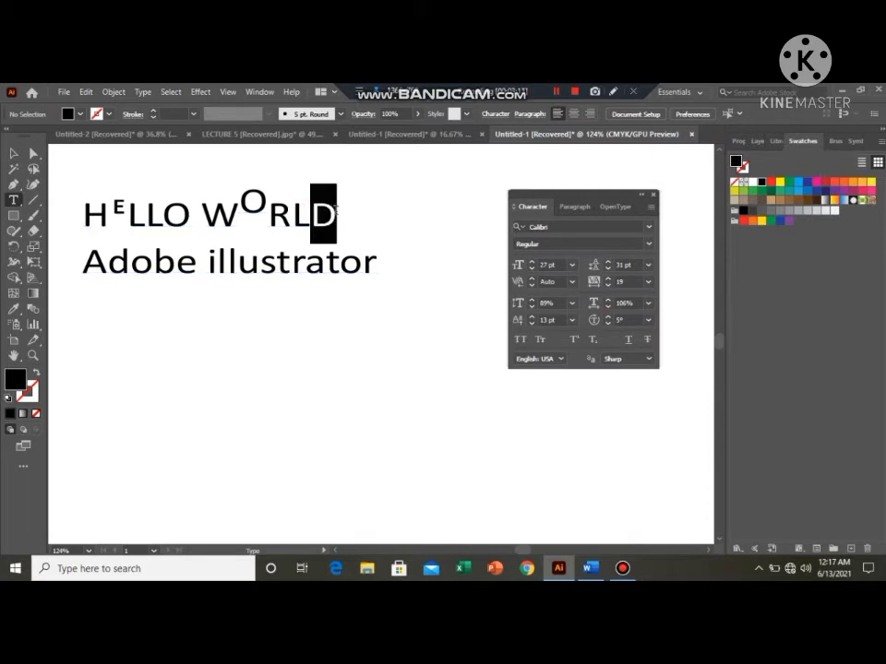
pyautogui.click(606, 318)
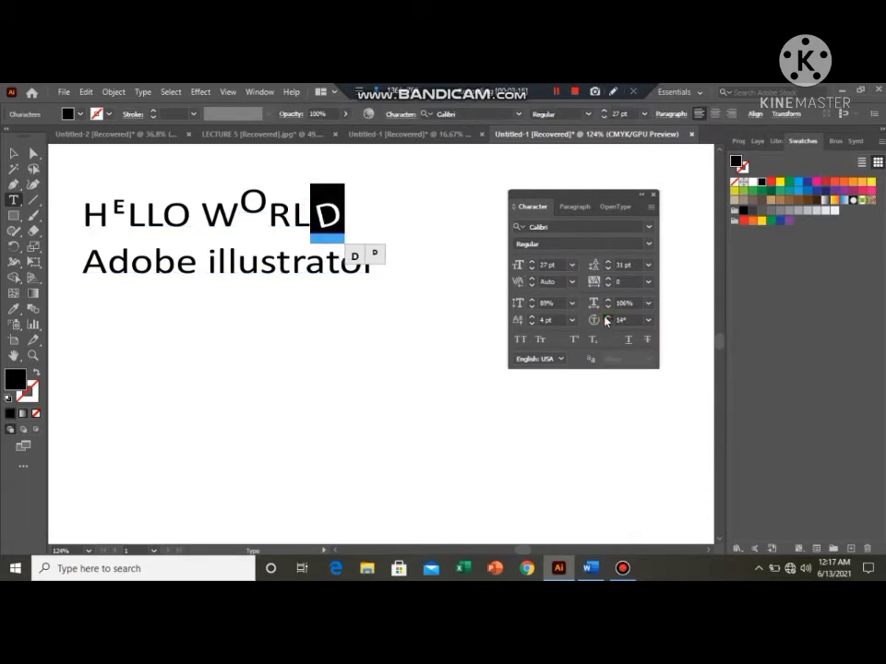
pyautogui.click(382, 220)
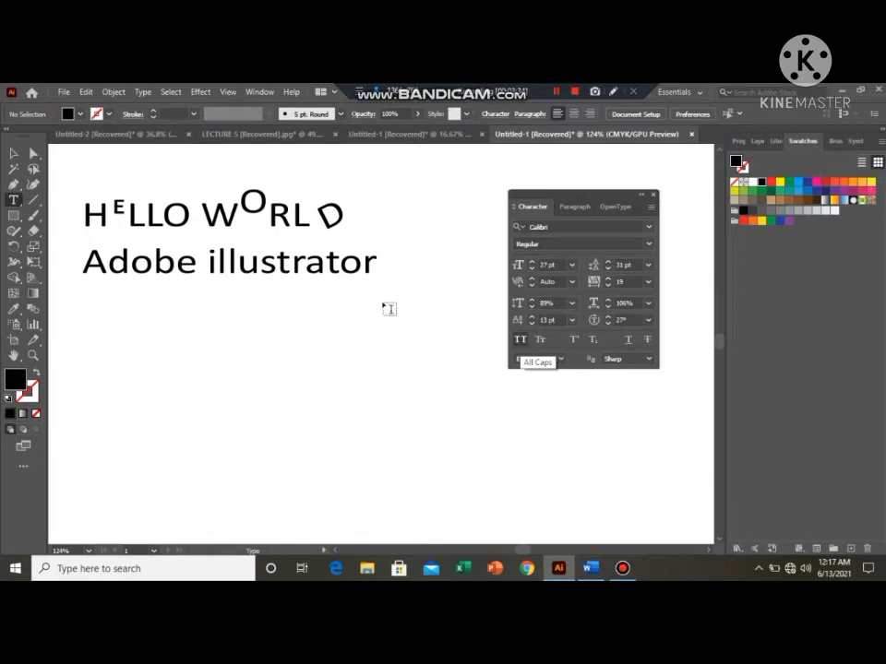
# Select the whole text block with the Selection tool and apply All Caps followed by Small Caps
pyautogui.click(14, 153)
pyautogui.moveTo(64, 175); pyautogui.dragTo(379, 300)
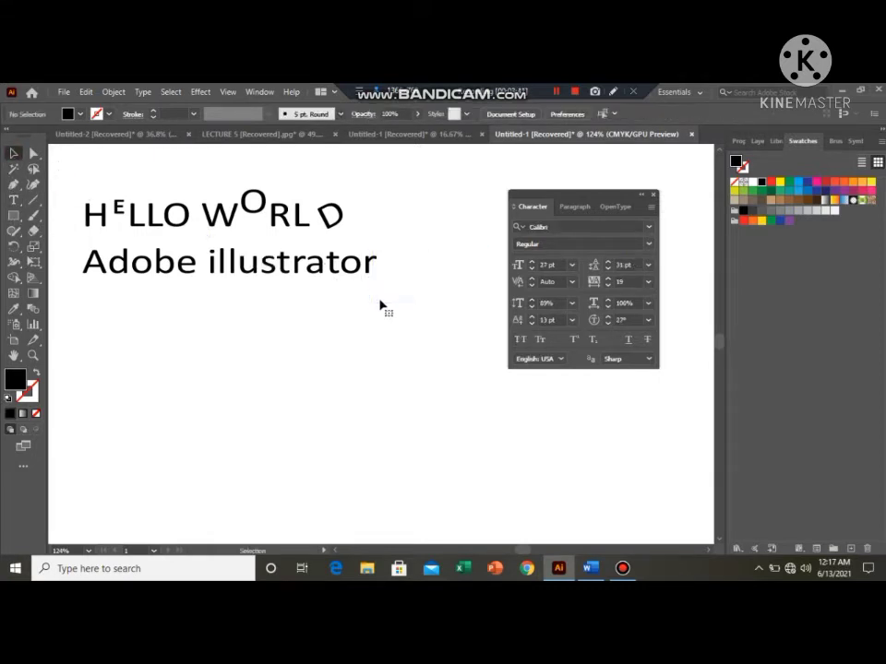
pyautogui.click(192, 261)
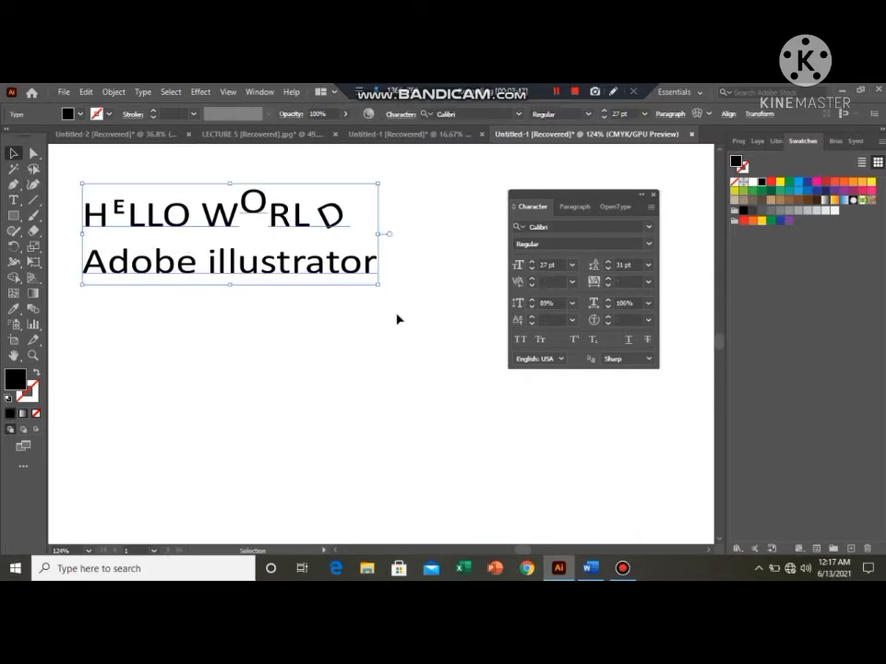
pyautogui.click(521, 340)
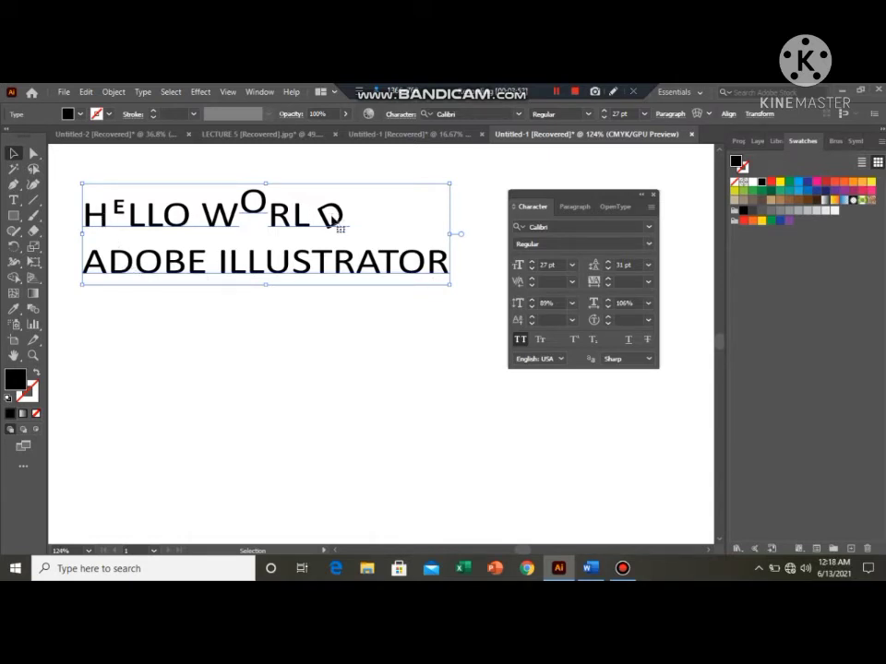
pyautogui.click(540, 340)
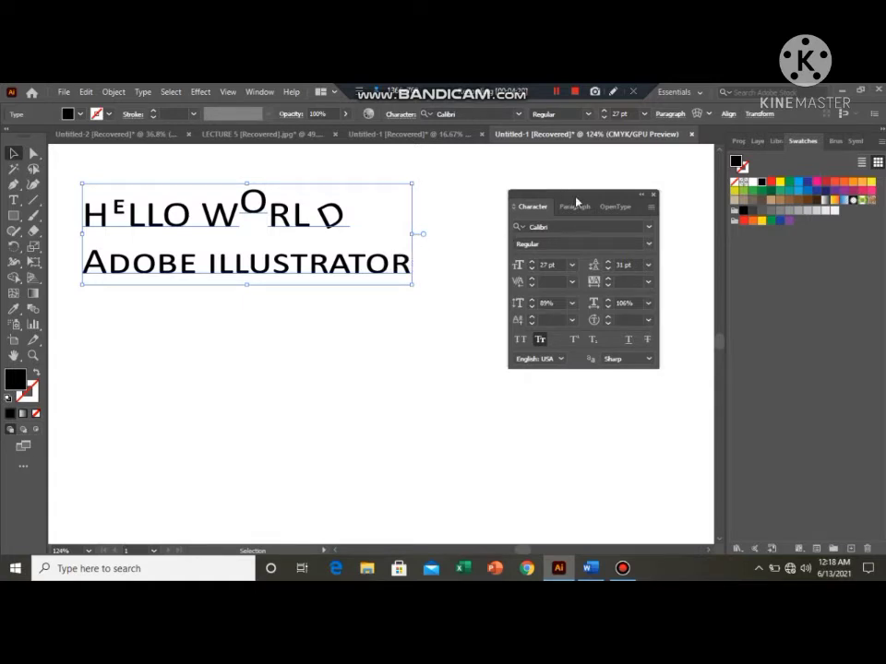
# Dock the Character panel above Swatches, collapse the docked panels to icons, and check opening and closing the Character panel
pyautogui.moveTo(581, 197); pyautogui.dragTo(797, 138)
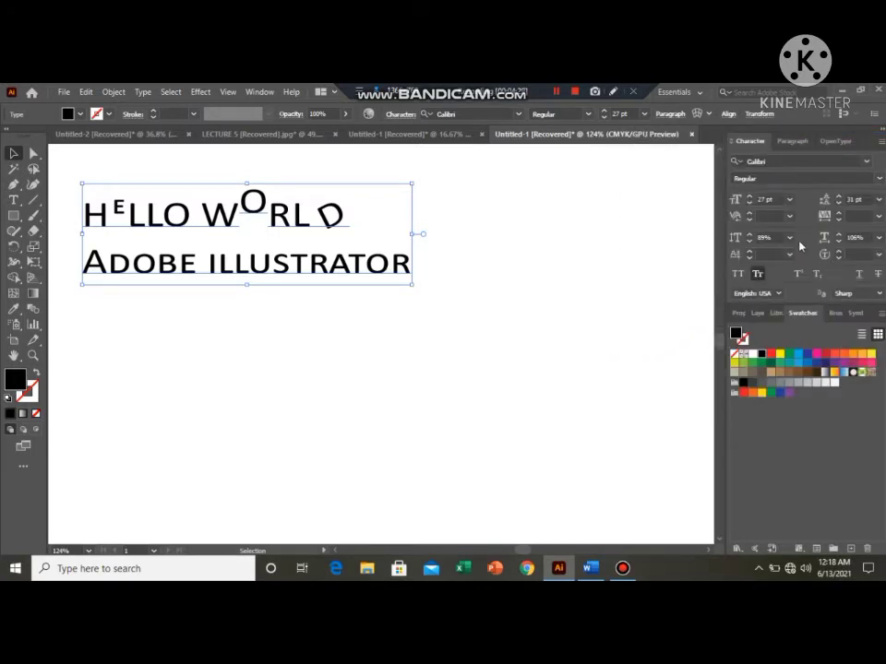
pyautogui.click(882, 134)
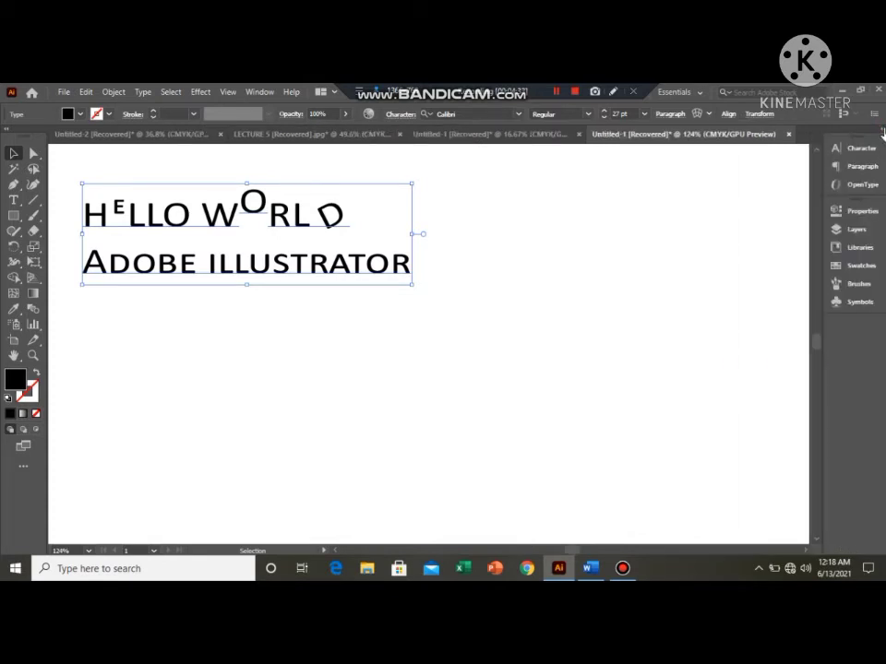
pyautogui.click(850, 268)
pyautogui.click(849, 150)
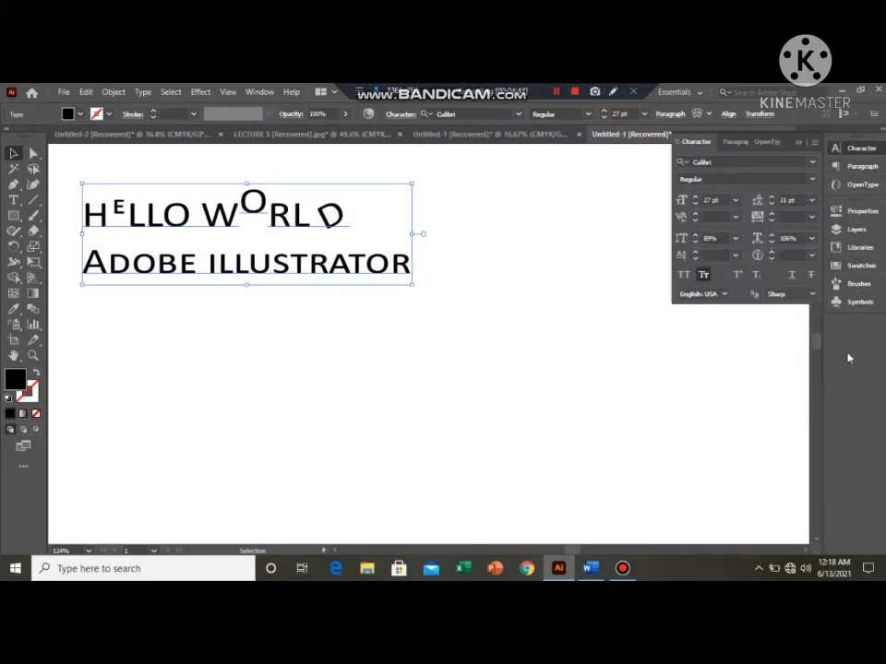
pyautogui.click(739, 330)
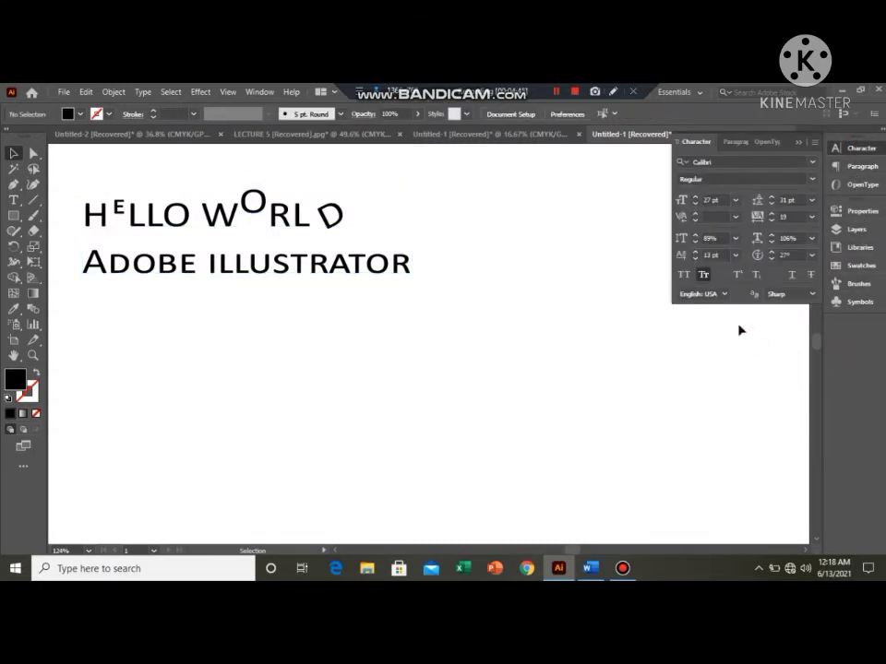
pyautogui.click(797, 141)
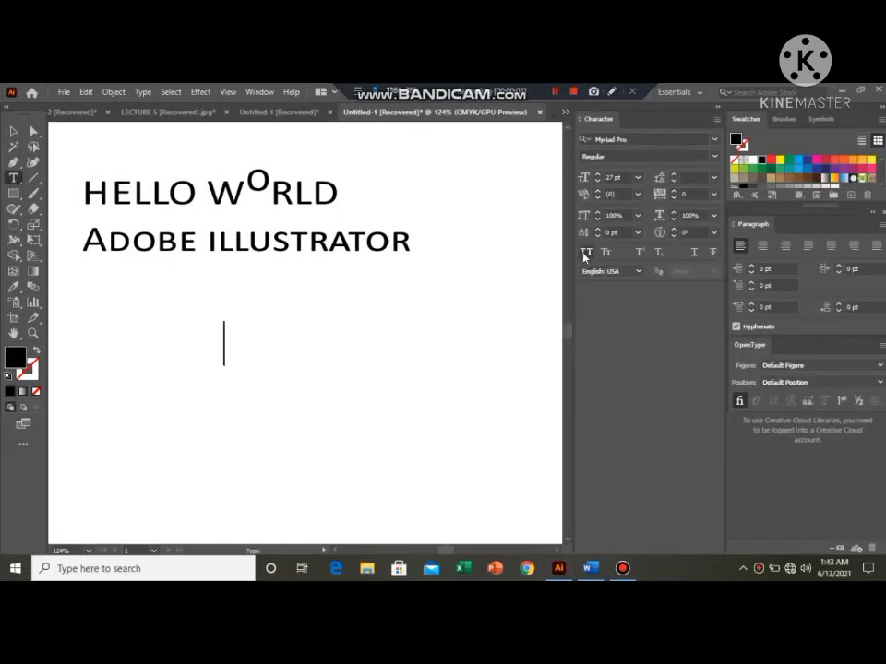
# Select the HELLO WORLD text block, try Underline and Strikethrough on it, and remove both
pyautogui.click(14, 131)
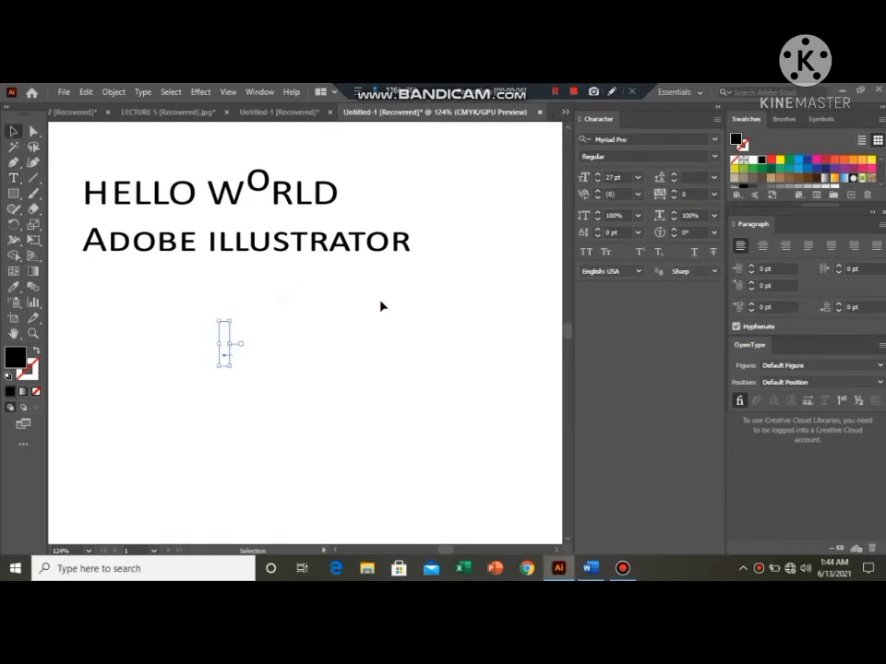
pyautogui.moveTo(65, 162); pyautogui.dragTo(431, 296)
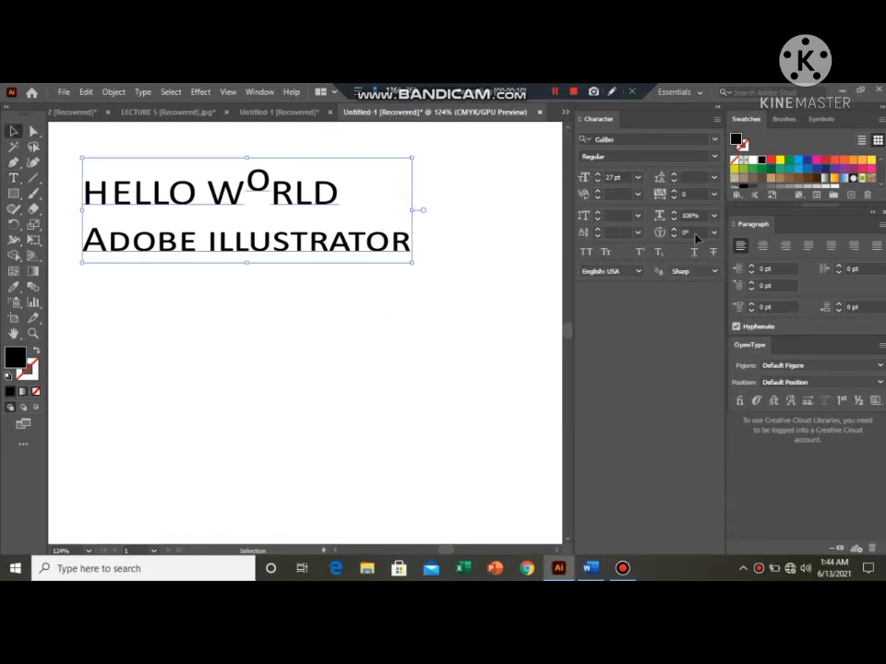
pyautogui.click(695, 252)
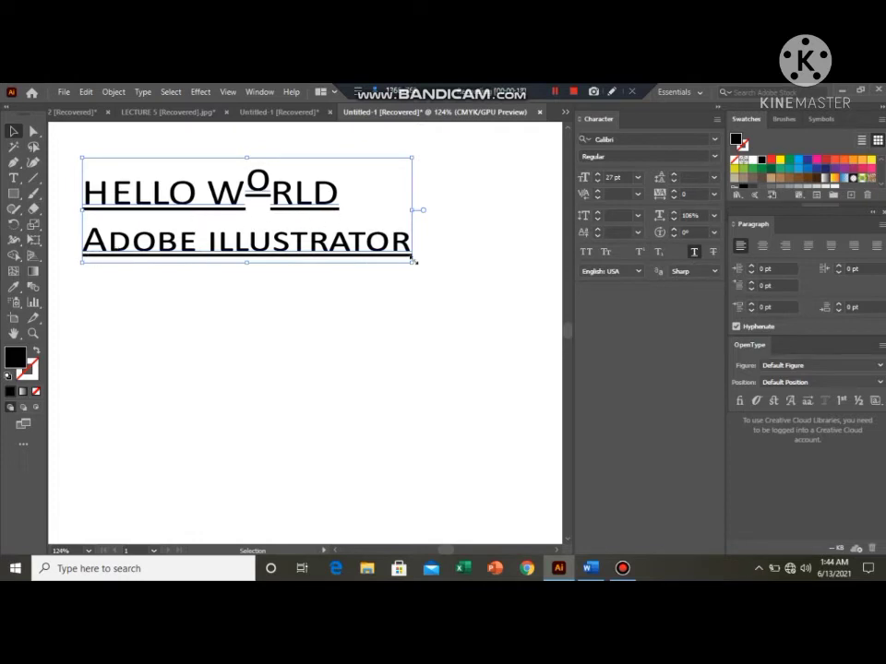
pyautogui.click(711, 253)
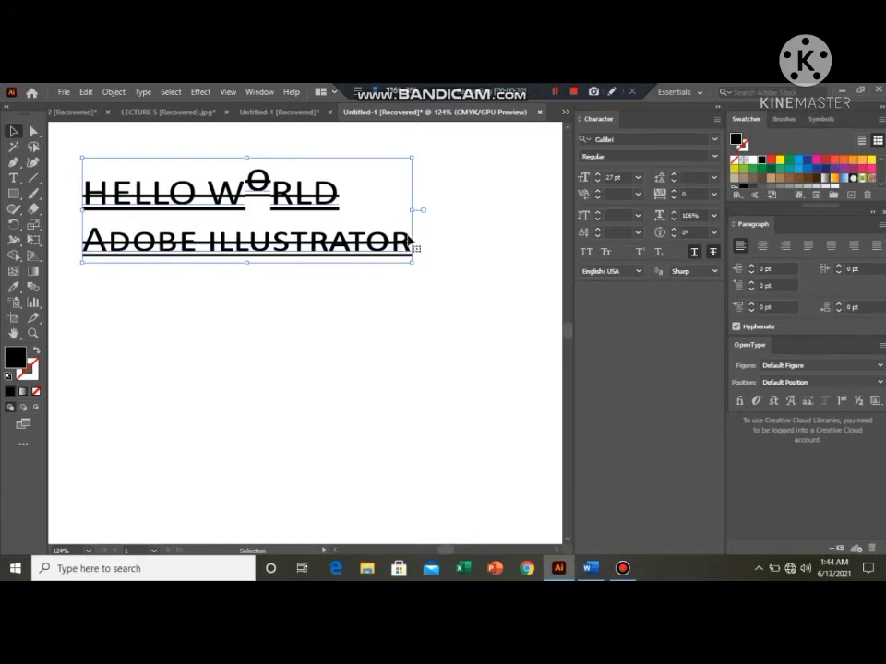
pyautogui.click(693, 256)
pyautogui.click(713, 255)
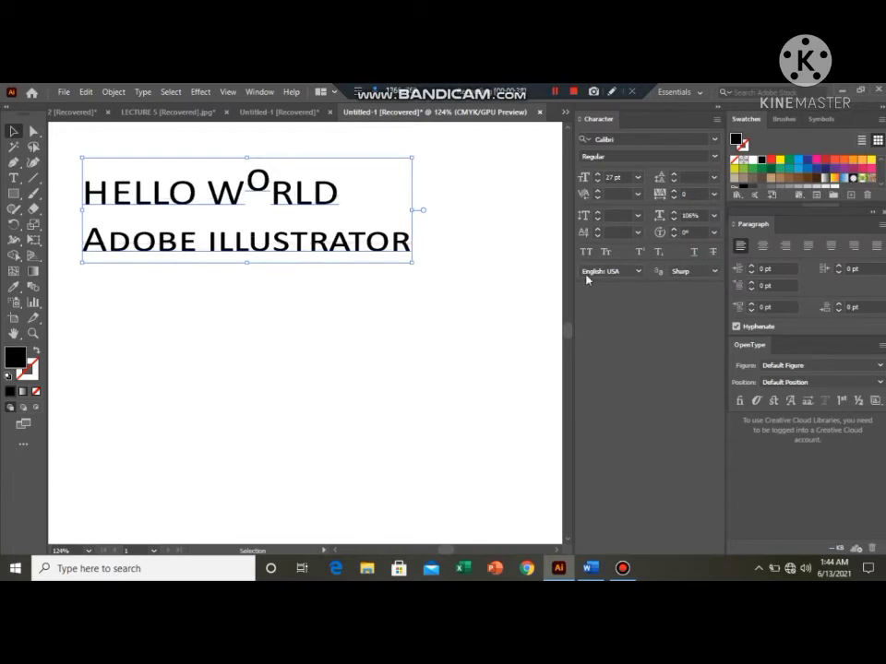
# Apply Superscript to the whole HELLO WORLD text block and deselect it
pyautogui.click(642, 254)
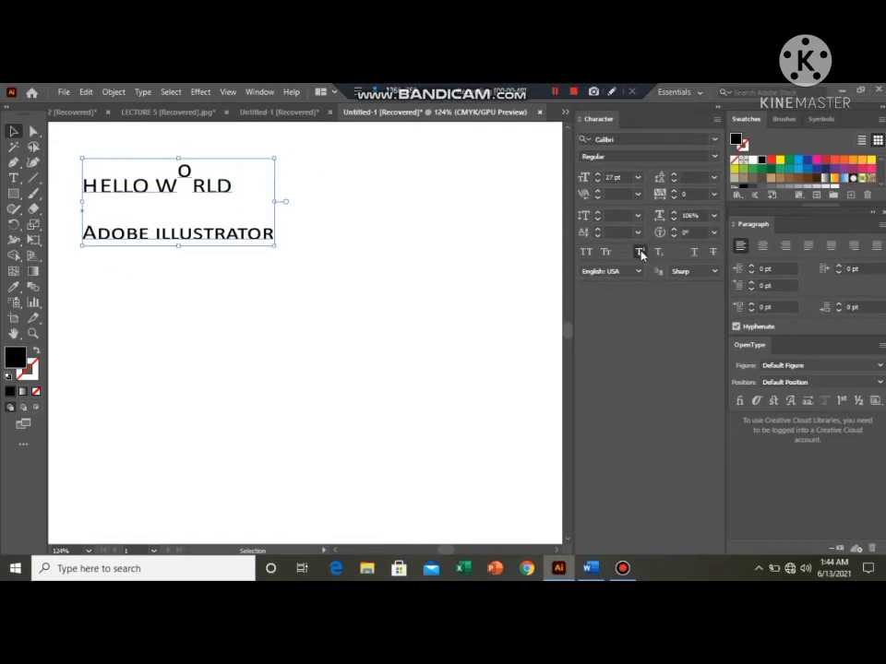
pyautogui.click(249, 312)
# Create a new text object below ADOBE ILLUSTRATOR containing "(a+b)" in place of the placeholder text
pyautogui.press('t')
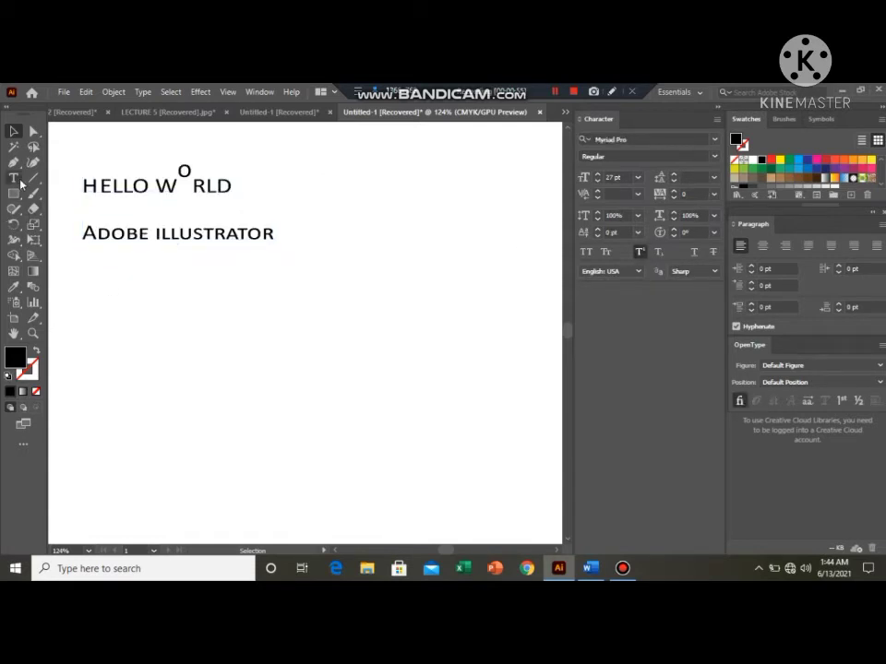
pyautogui.click(154, 302)
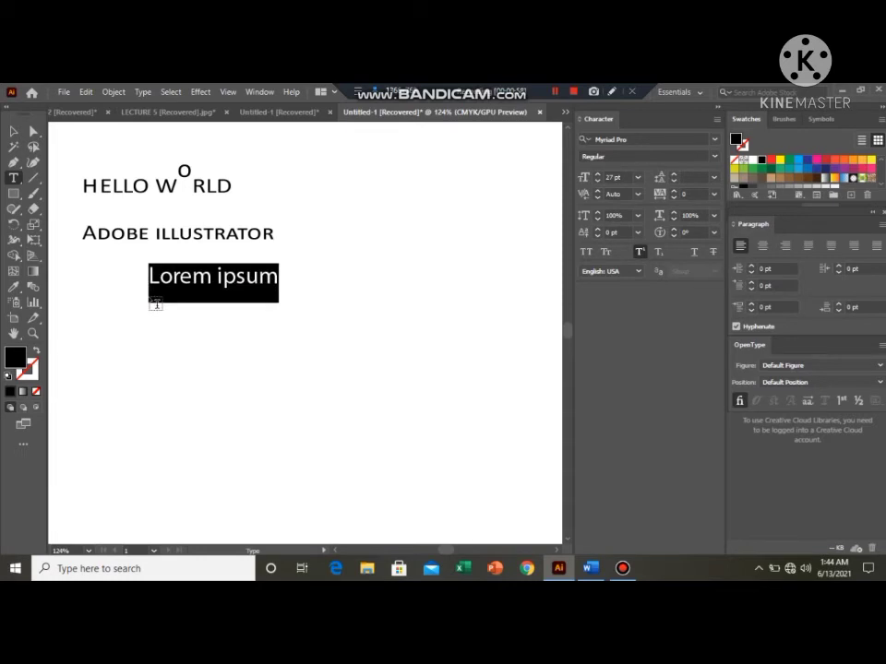
pyautogui.press('BackSpace')
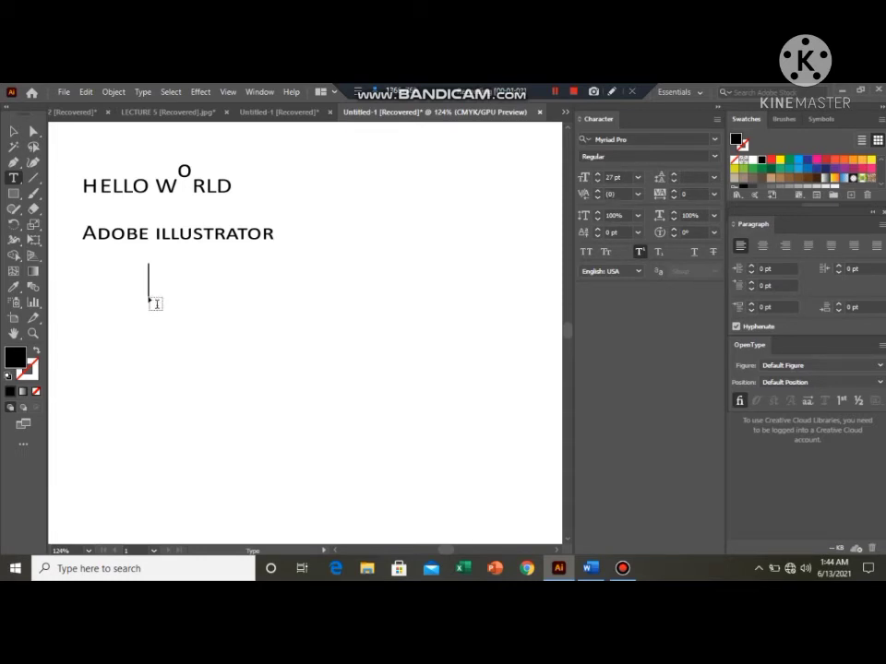
pyautogui.write('(a+b)=')
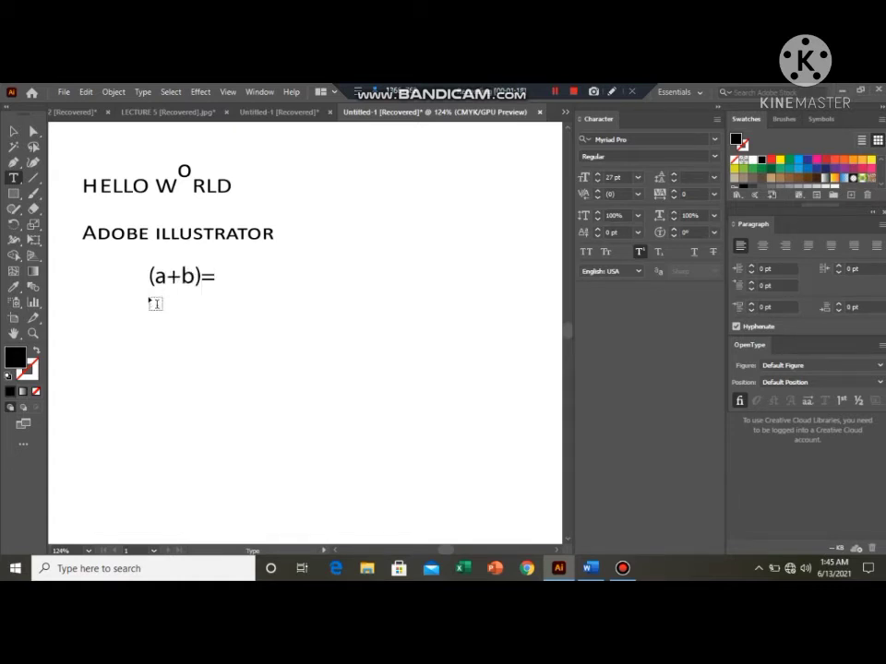
pyautogui.press('BackSpace')
# Try adding a 2 after "(a+b)" with Superscript switched off, delete it, and switch Superscript back on
pyautogui.click(639, 253)
pyautogui.write('2')
pyautogui.write('2')
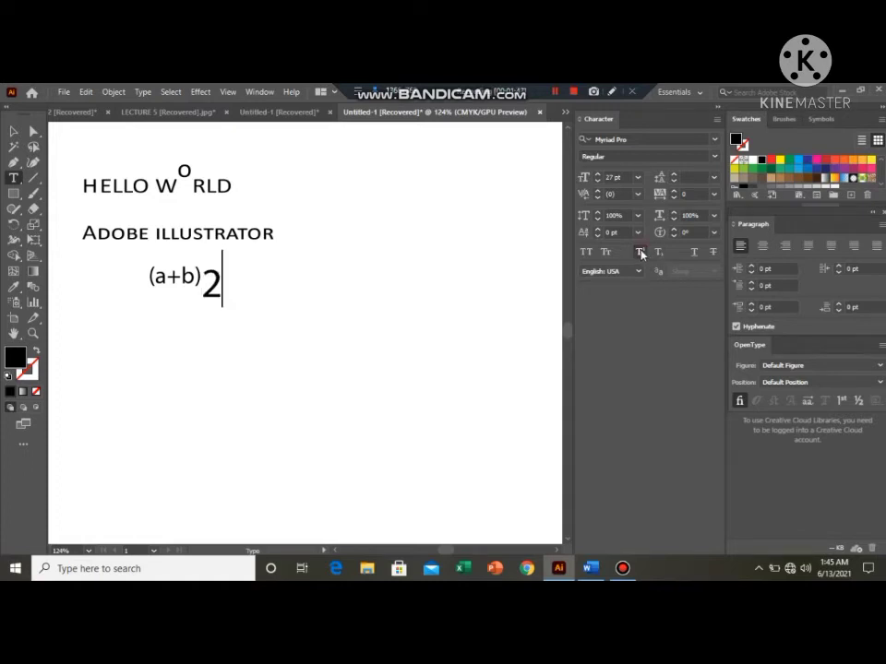
pyautogui.press('BackSpace')
pyautogui.write('2')
pyautogui.press('BackSpace')
pyautogui.click(646, 253)
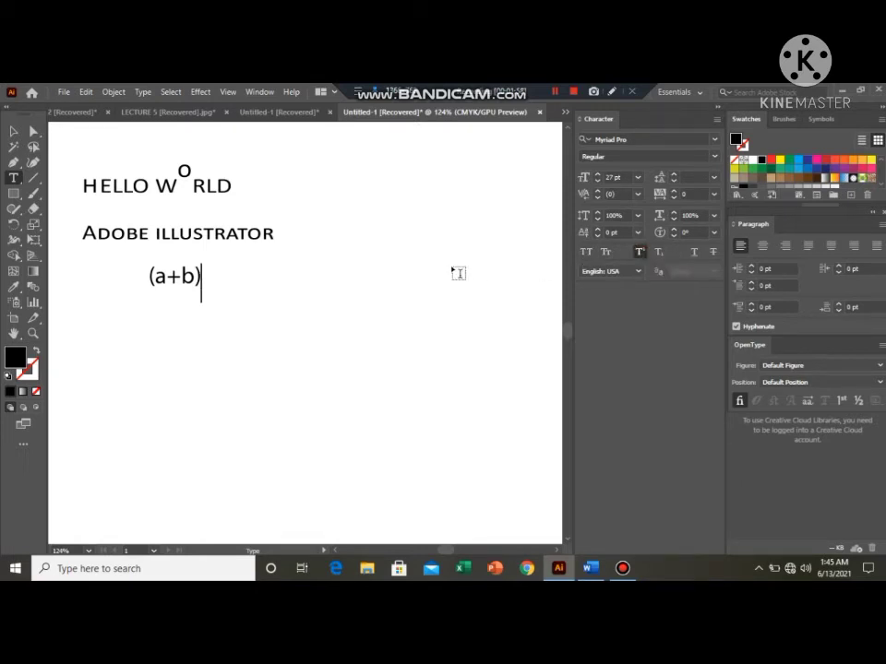
# Complete the formula so it reads "(a+b)2=a2+b2+2ab"
pyautogui.write('2')
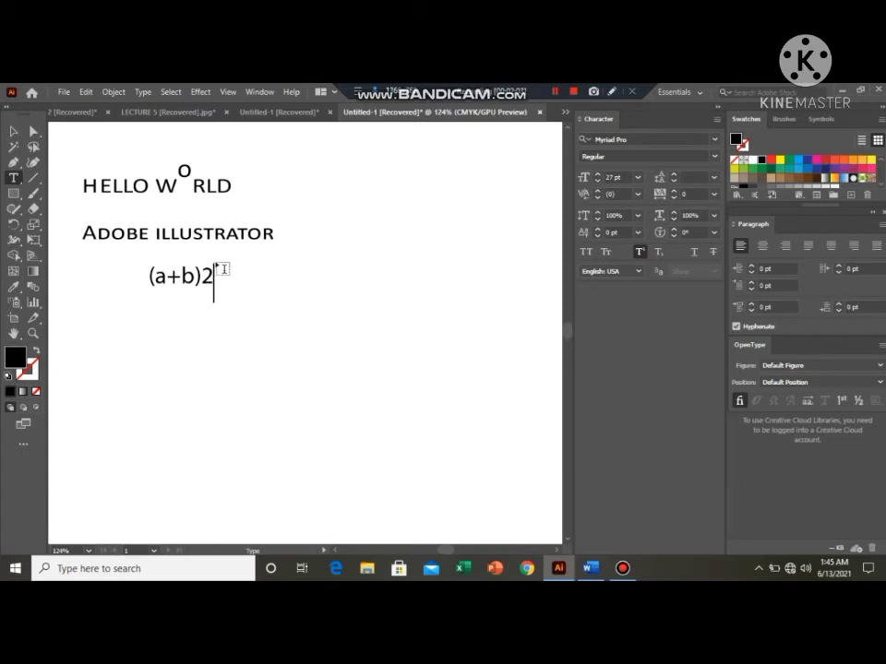
pyautogui.write('=a2')
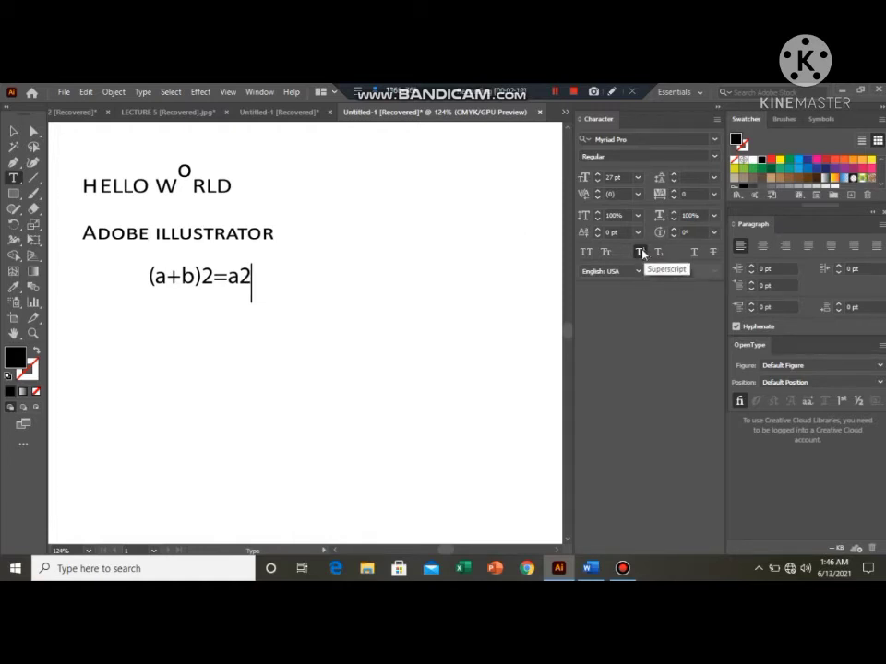
pyautogui.write('+b')
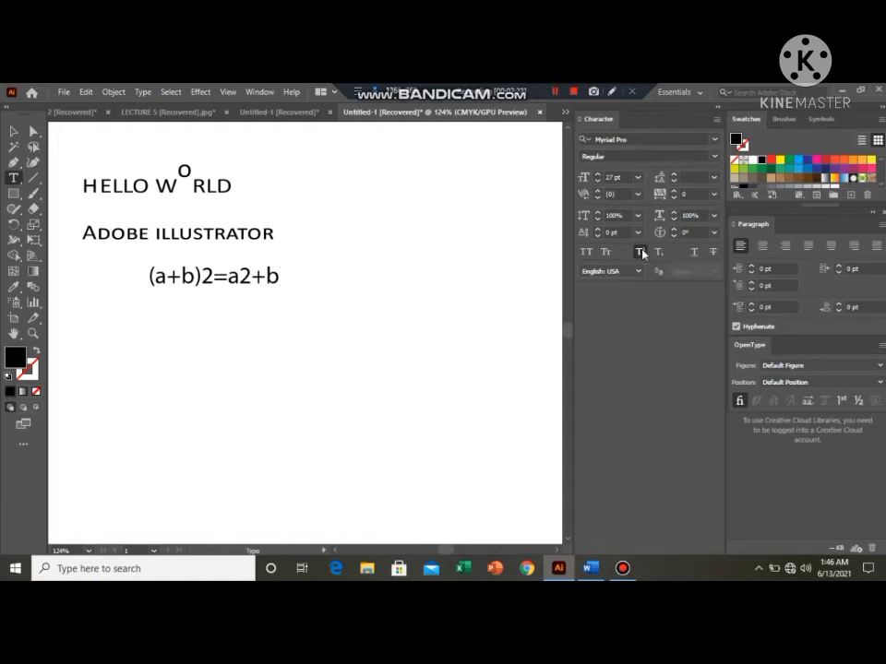
pyautogui.write('2+2ab')
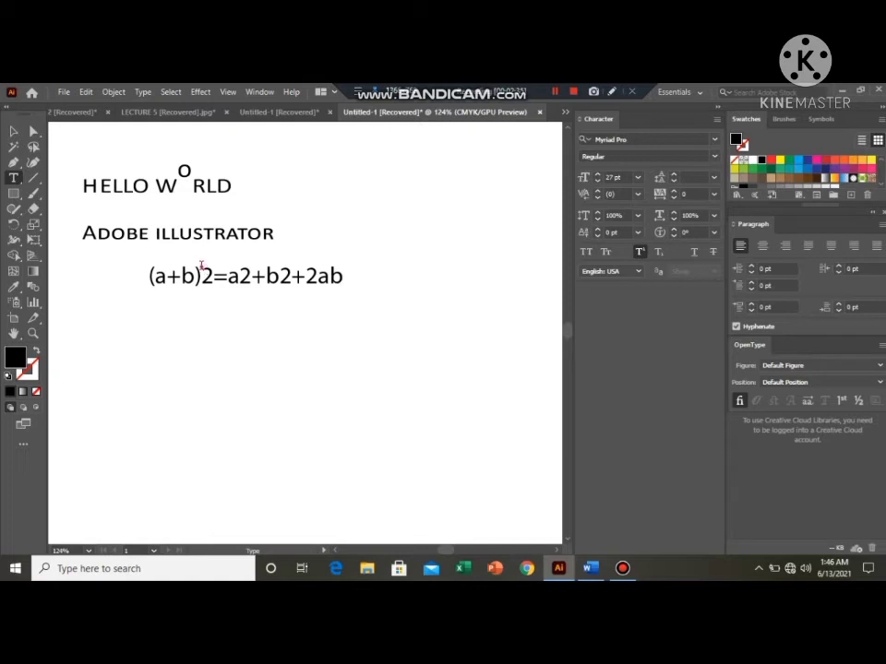
# Replace the three exponent 2s in the formula with the raised alternate glyph and finish editing the text
pyautogui.moveTo(203, 273); pyautogui.dragTo(230, 263)
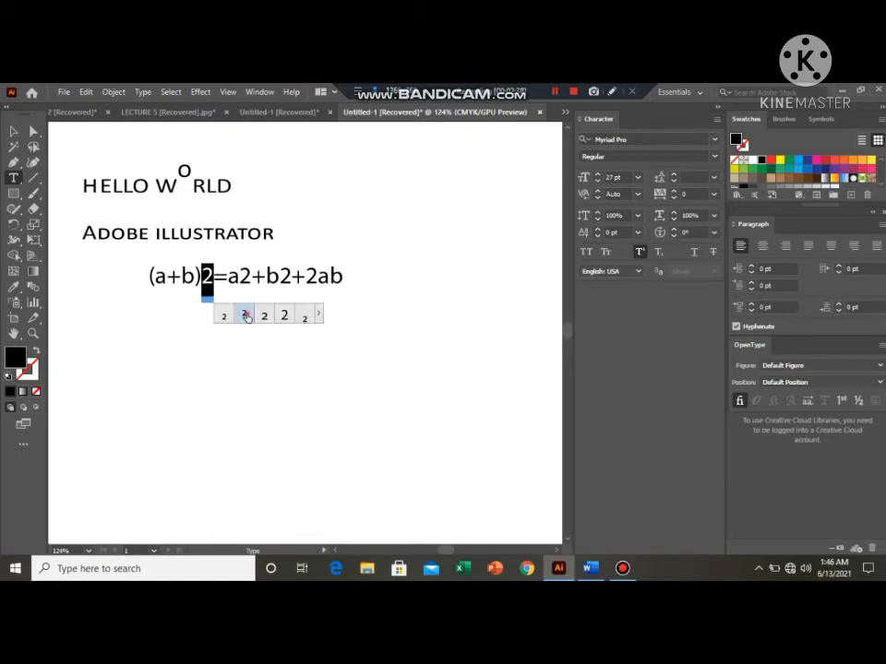
pyautogui.click(245, 316)
pyautogui.moveTo(235, 275); pyautogui.dragTo(279, 275)
pyautogui.click(277, 315)
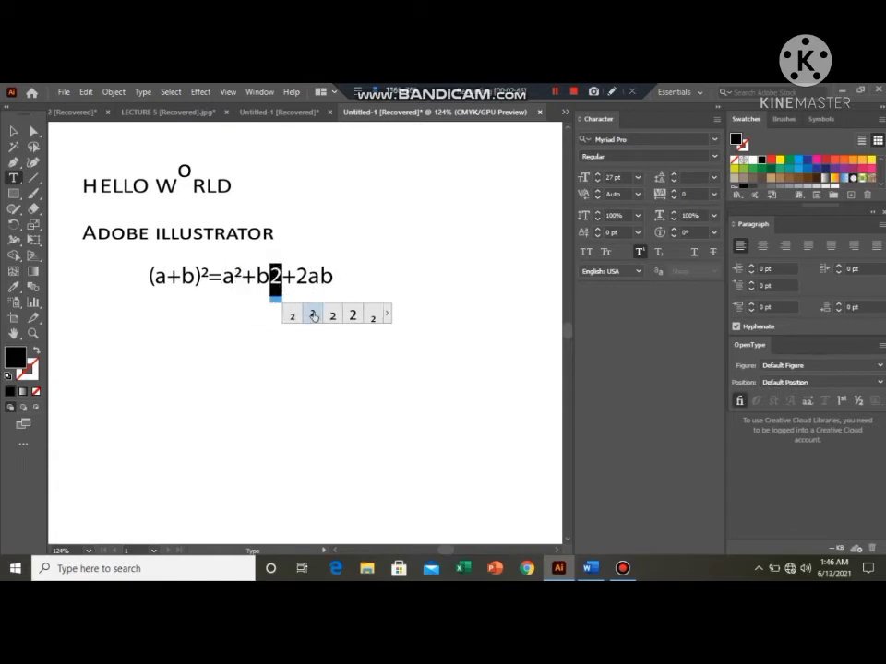
pyautogui.click(307, 316)
pyautogui.click(118, 300)
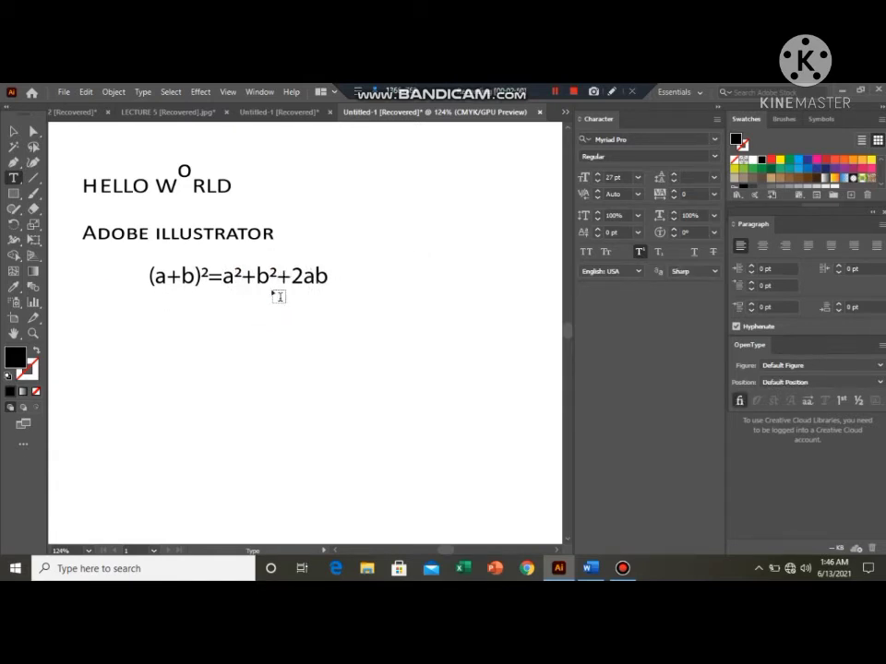
# Add a new "H2O" text below the formula with Subscript chosen, and replace its 2 with the lowered alternate glyph
pyautogui.click(658, 252)
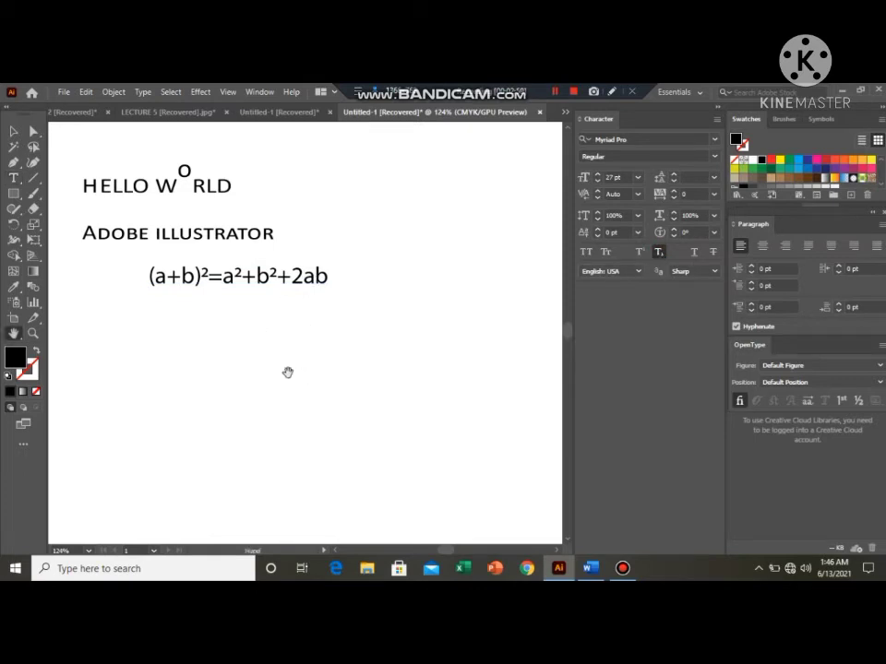
pyautogui.click(193, 346)
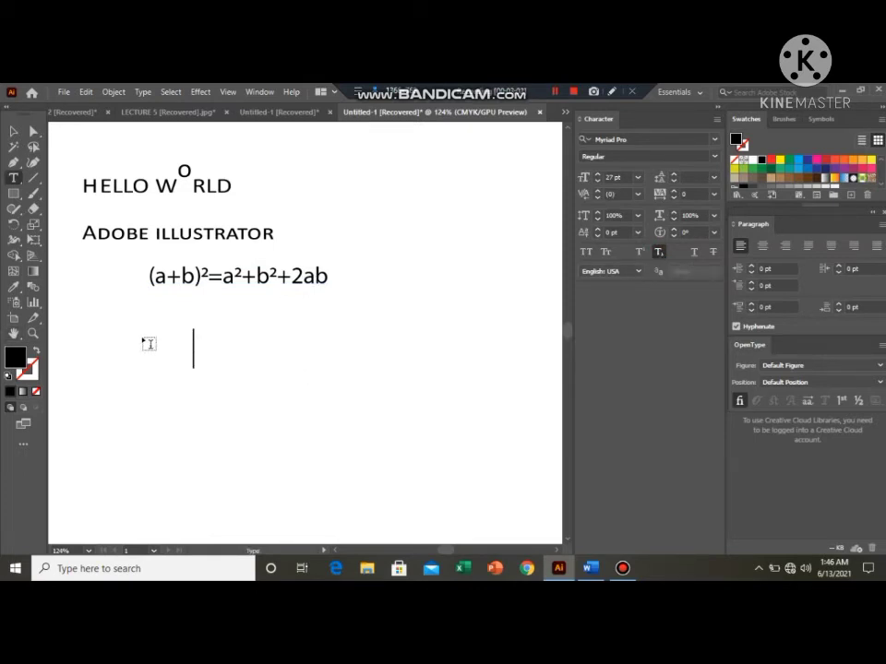
pyautogui.write('H2')
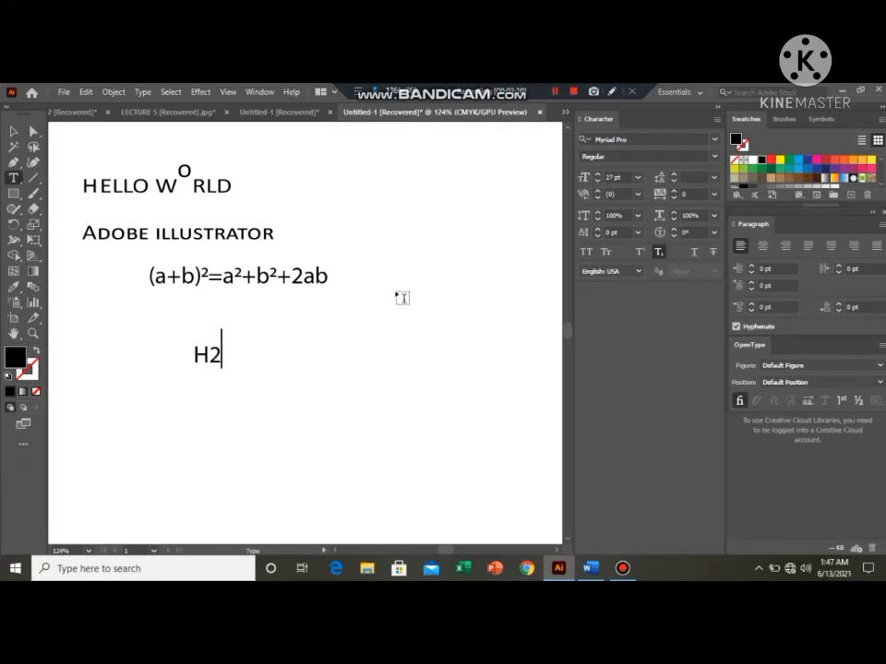
pyautogui.press('BackSpace')
pyautogui.write('20')
pyautogui.press('BackSpace')
pyautogui.write('O')
pyautogui.moveTo(209, 356); pyautogui.dragTo(222, 358)
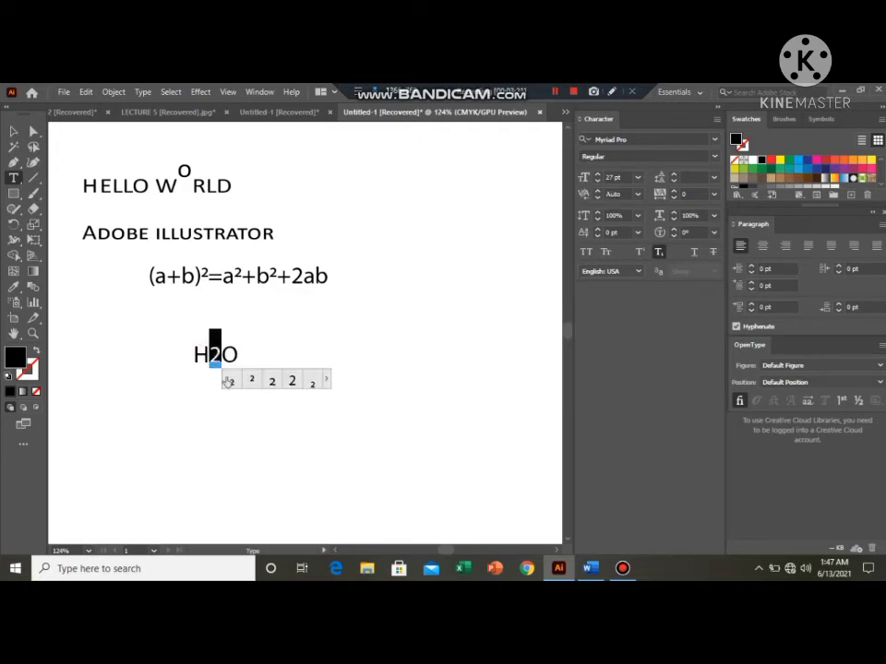
pyautogui.click(315, 385)
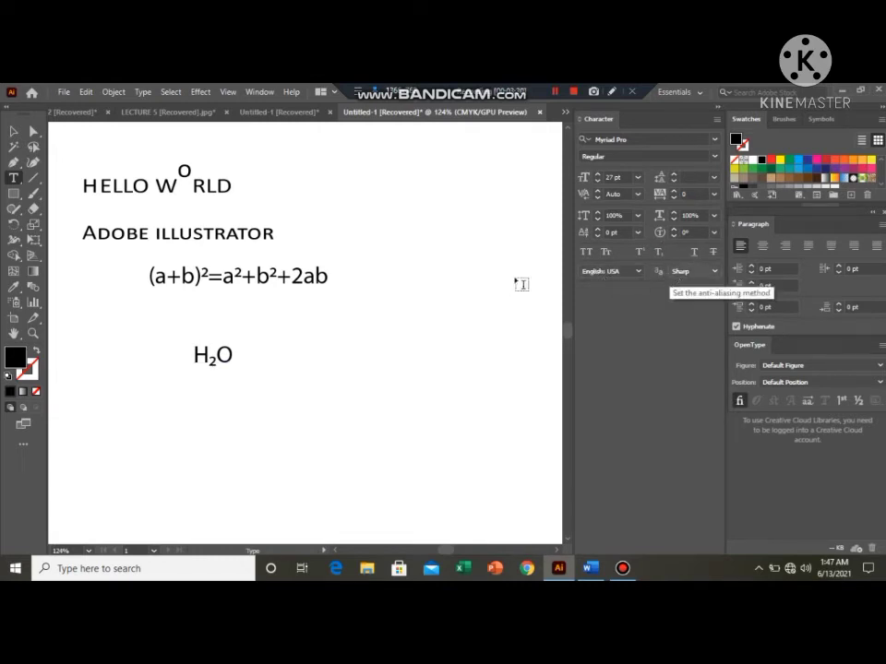
# Select the HELLO WORLD text block and give it a red fill and a black stroke
pyautogui.click(13, 132)
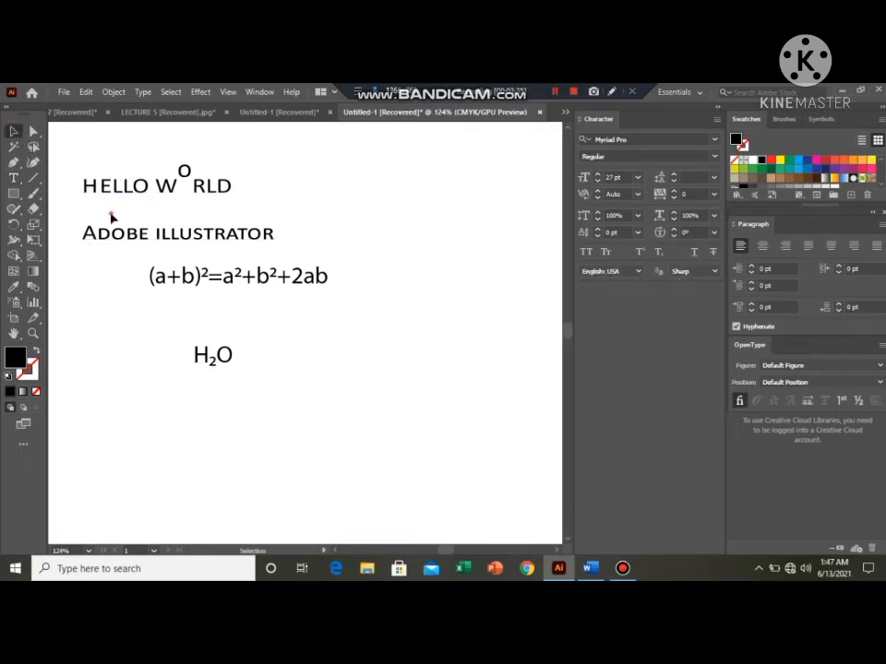
pyautogui.moveTo(79, 159); pyautogui.dragTo(277, 245)
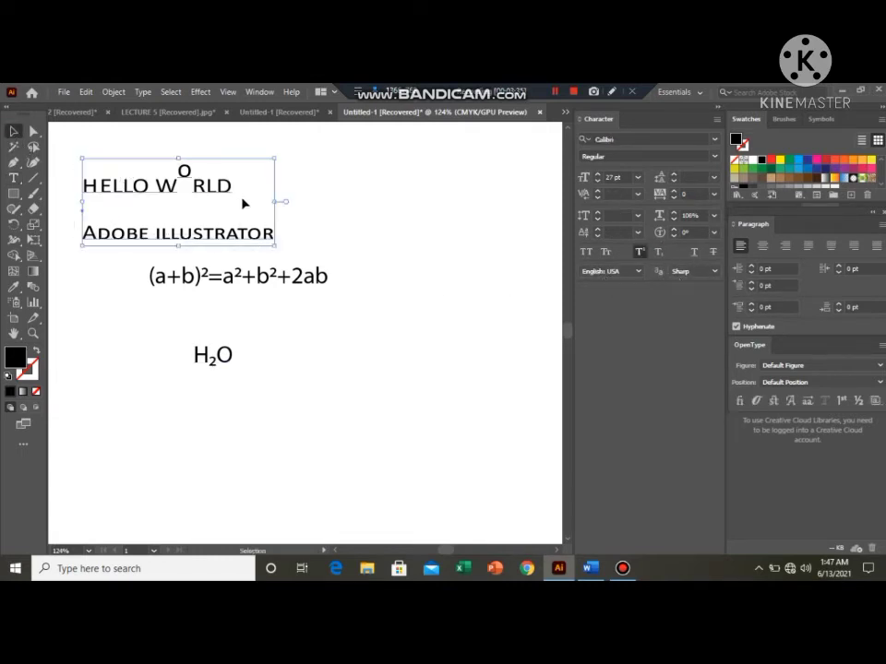
pyautogui.click(770, 159)
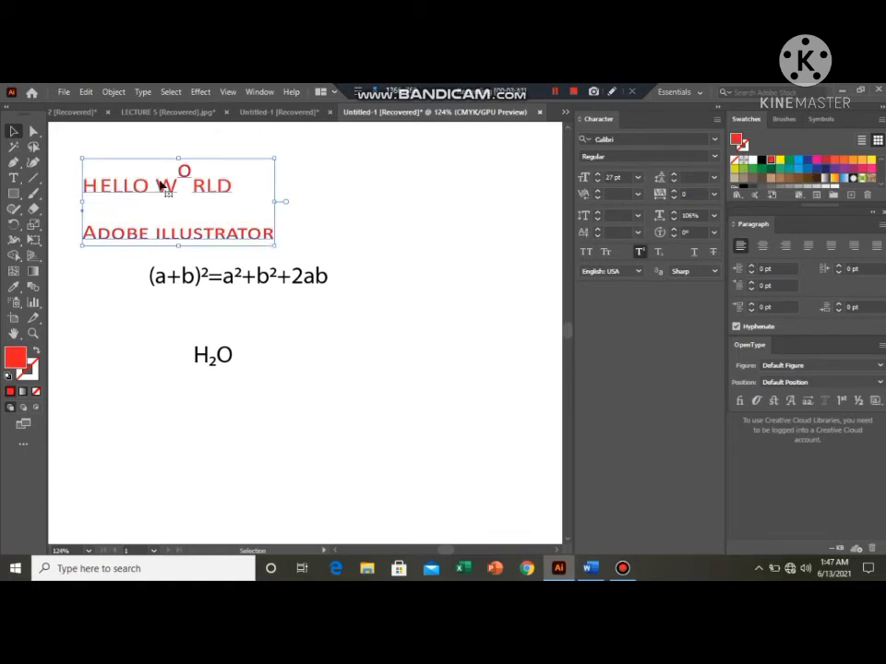
pyautogui.click(27, 370)
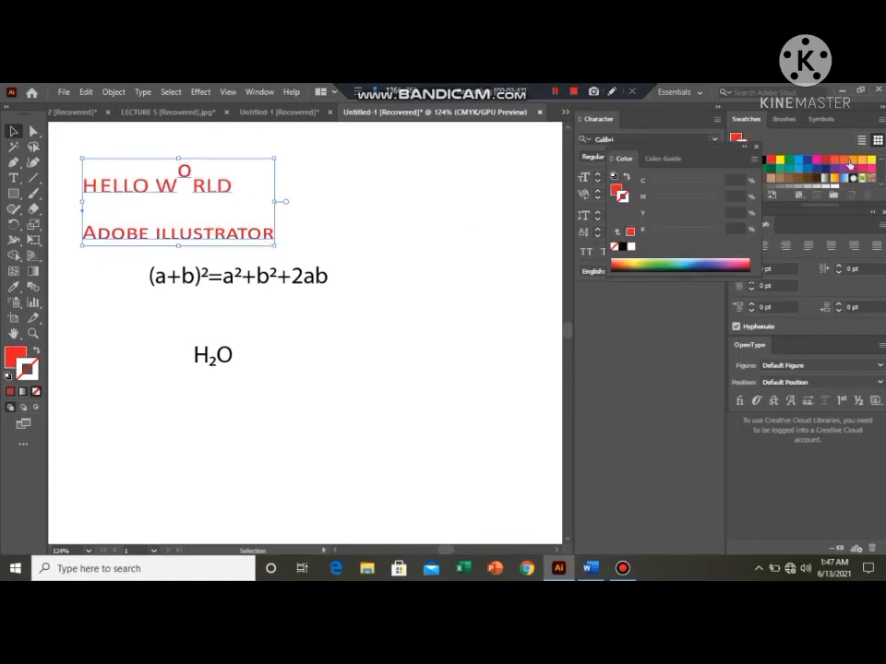
pyautogui.click(751, 160)
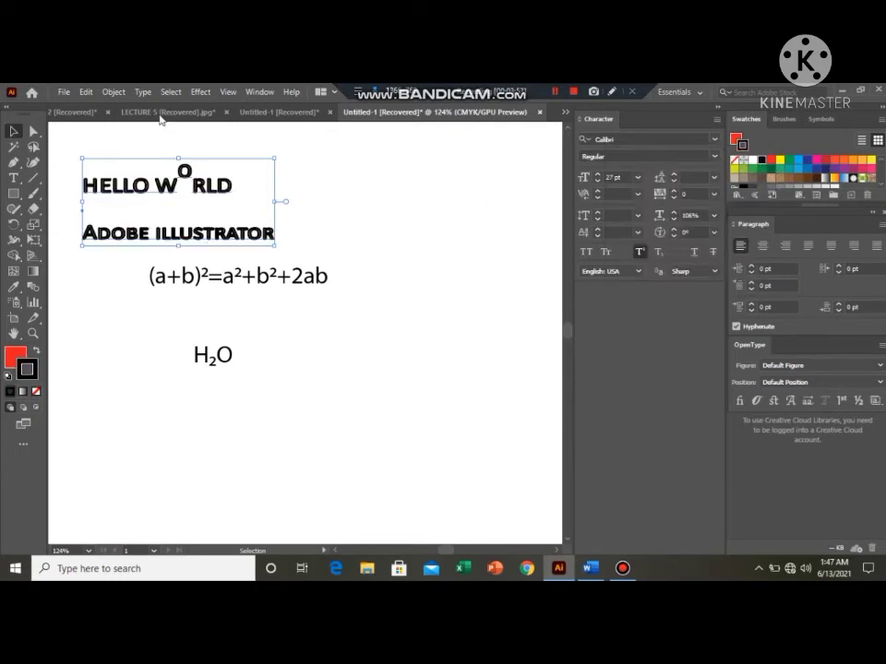
# Display the Control bar, thin the HELLO WORLD text block's black stroke to 0.25 pt and deselect the block
pyautogui.click(254, 91)
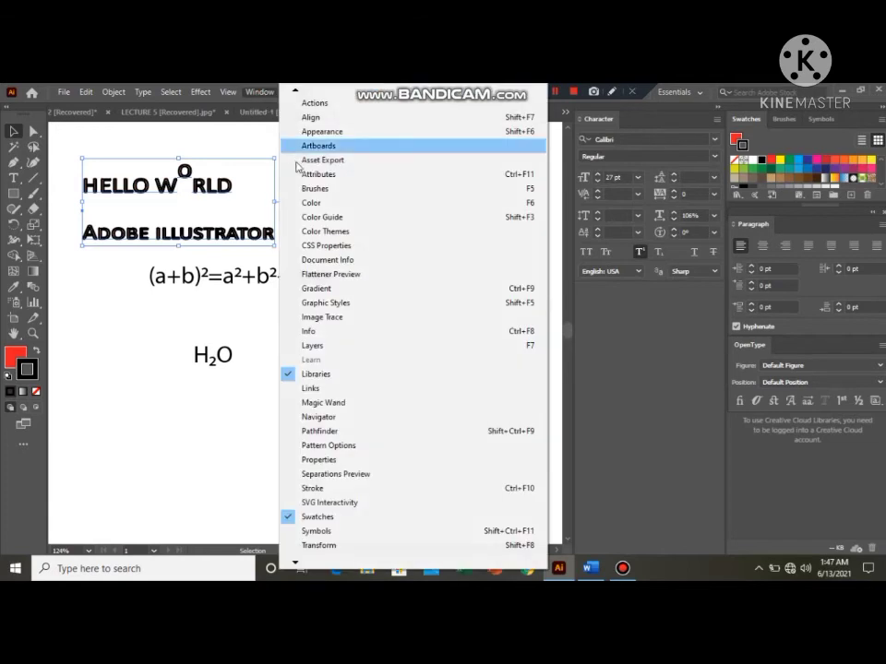
pyautogui.click(312, 77)
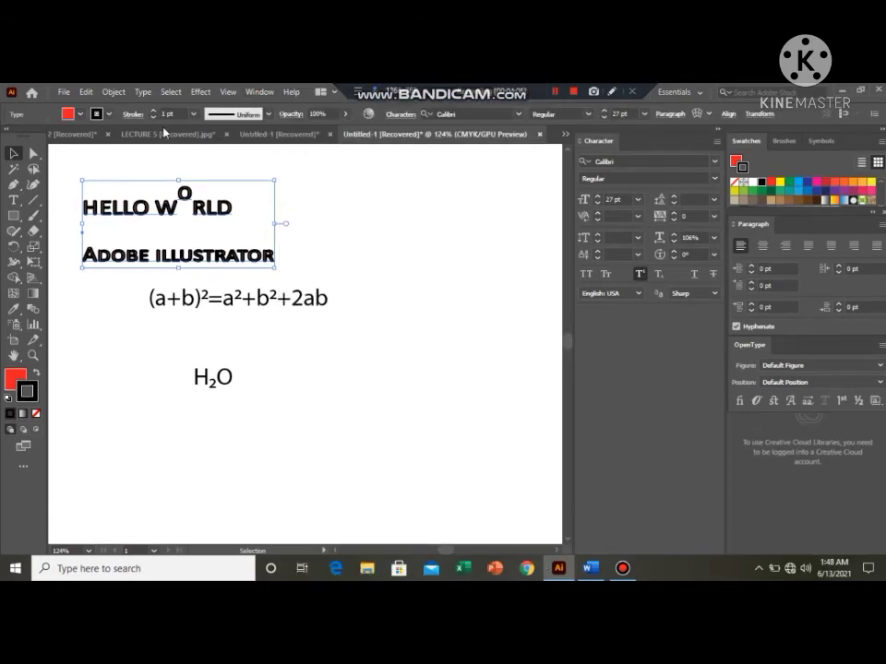
pyautogui.click(154, 118)
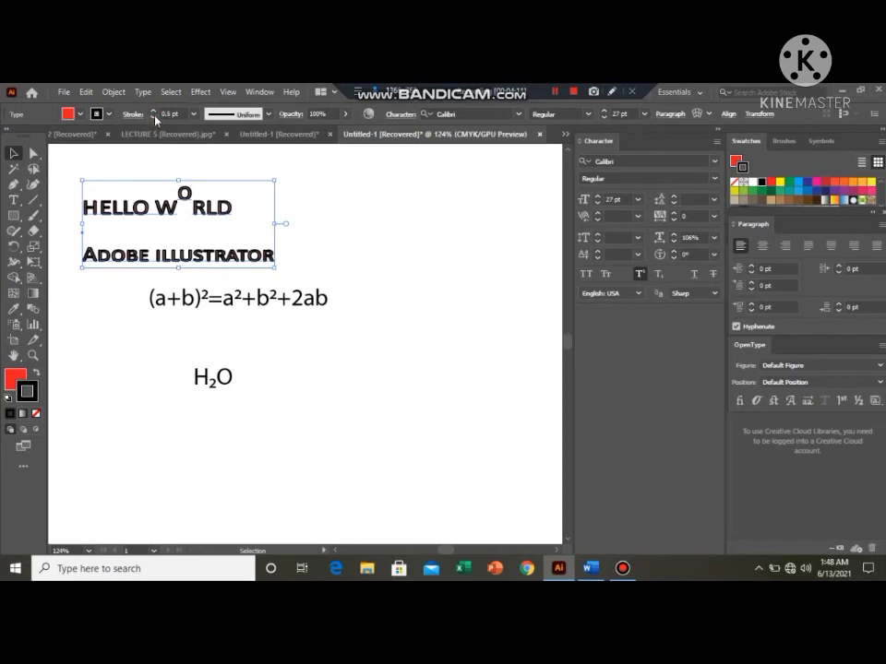
pyautogui.click(154, 118)
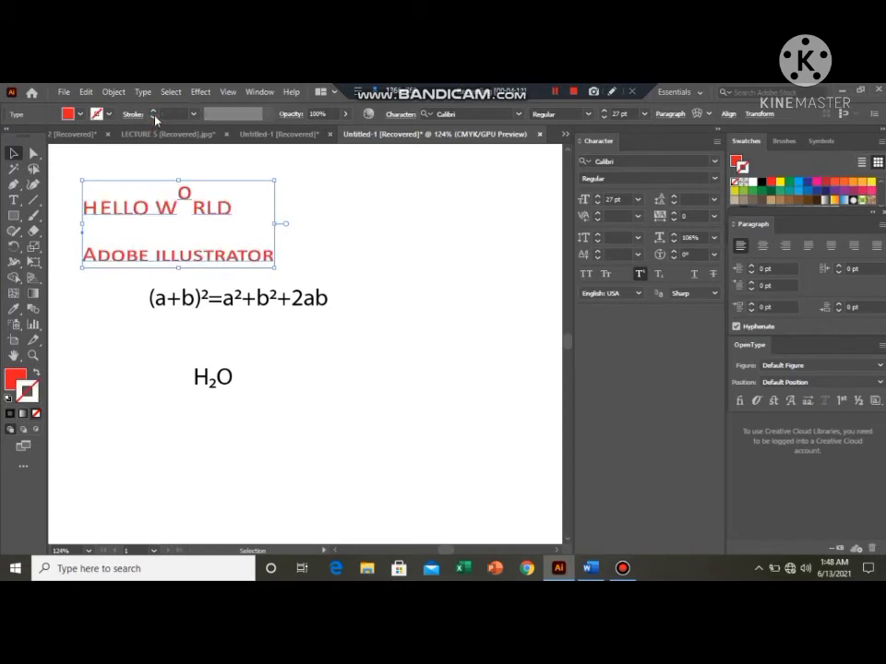
pyautogui.click(376, 202)
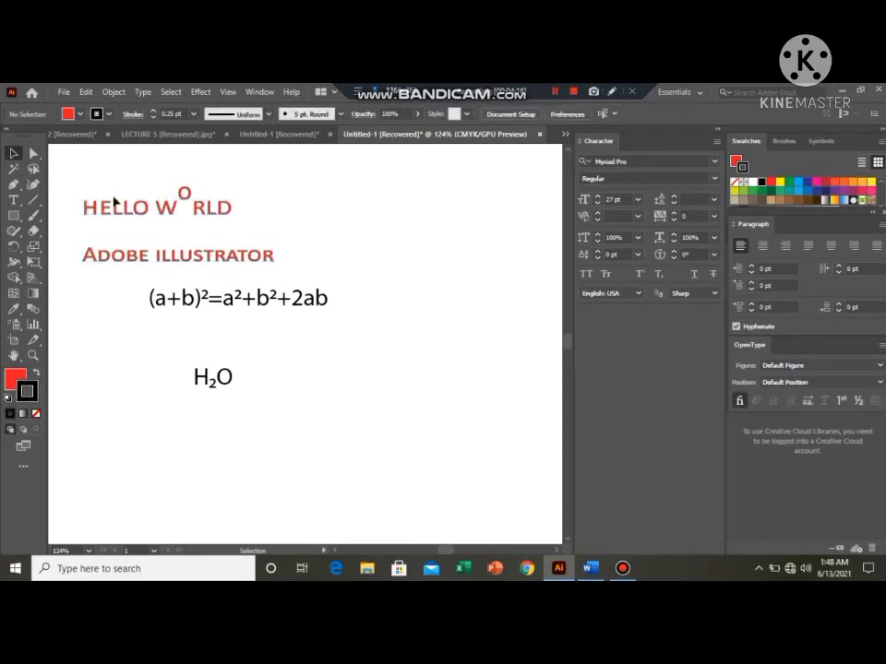
# Move the H2O text and the formula up beside HELLO WORLD, placing the formula after H2O
pyautogui.click(204, 381)
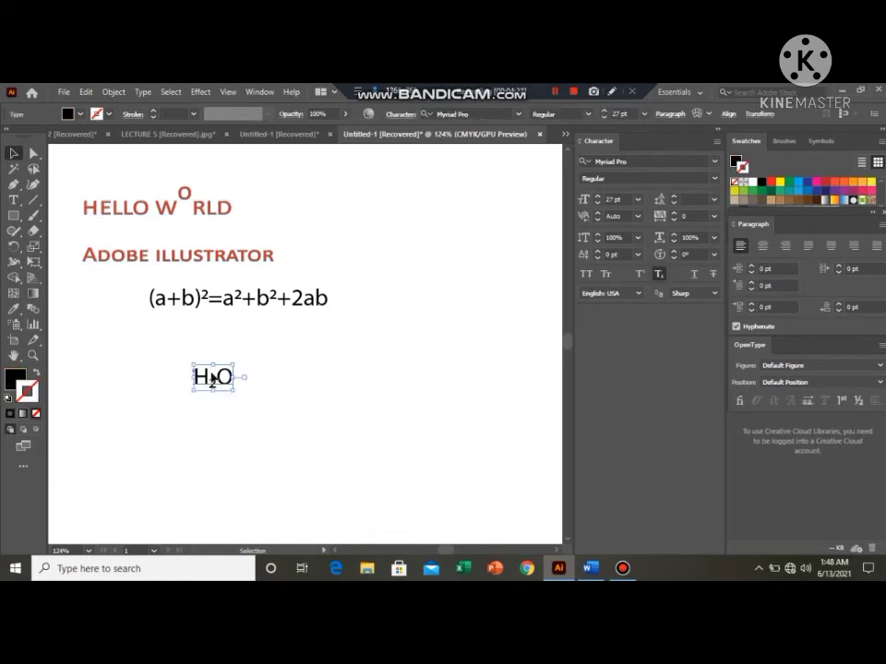
pyautogui.moveTo(214, 384); pyautogui.dragTo(308, 183)
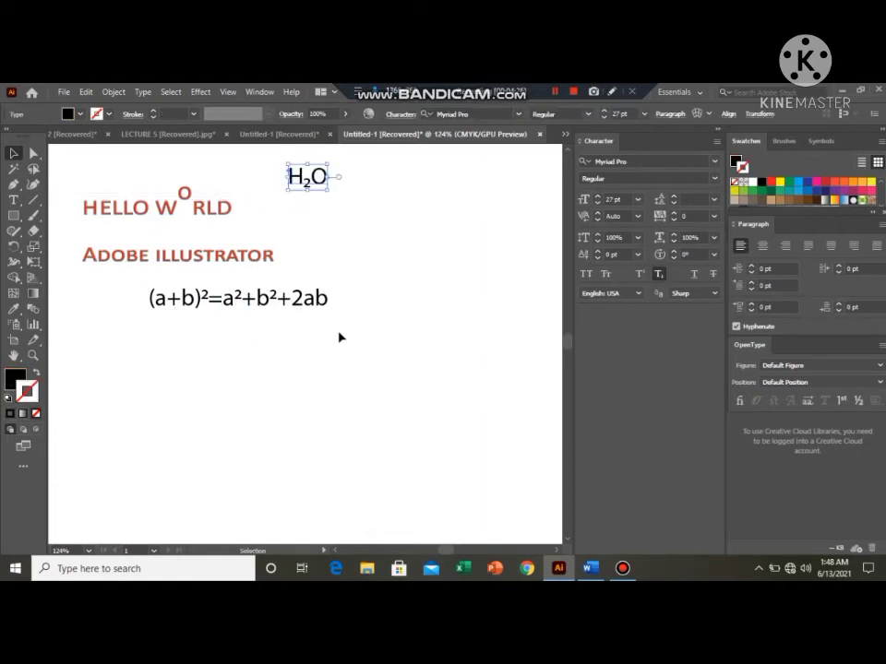
pyautogui.moveTo(286, 300); pyautogui.dragTo(312, 285)
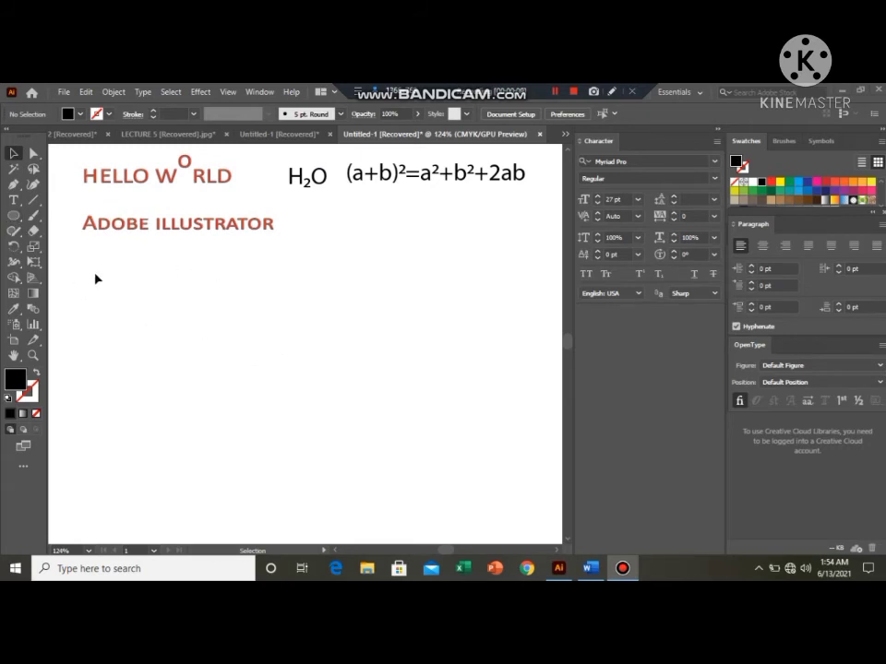
# Draw a large circle below the texts with the Ellipse tool, with no fill and a 0.5 pt black stroke
pyautogui.click(14, 215)
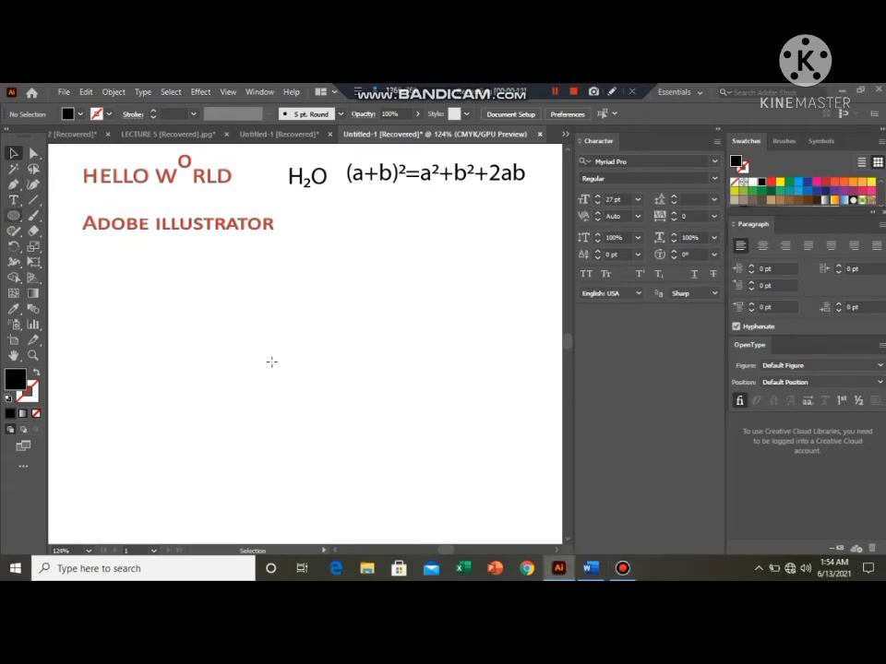
pyautogui.moveTo(282, 361); pyautogui.dragTo(387, 463)
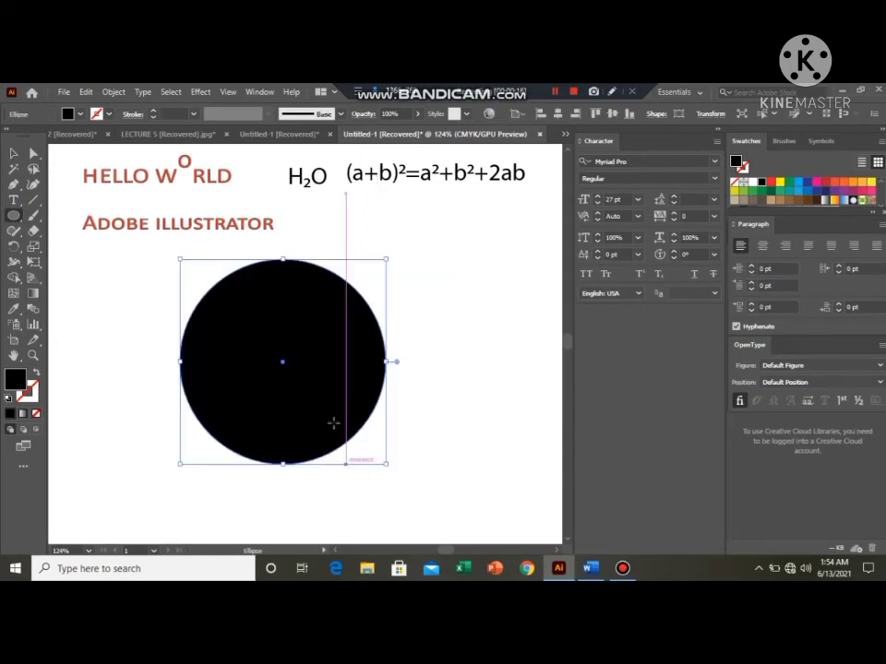
pyautogui.click(36, 414)
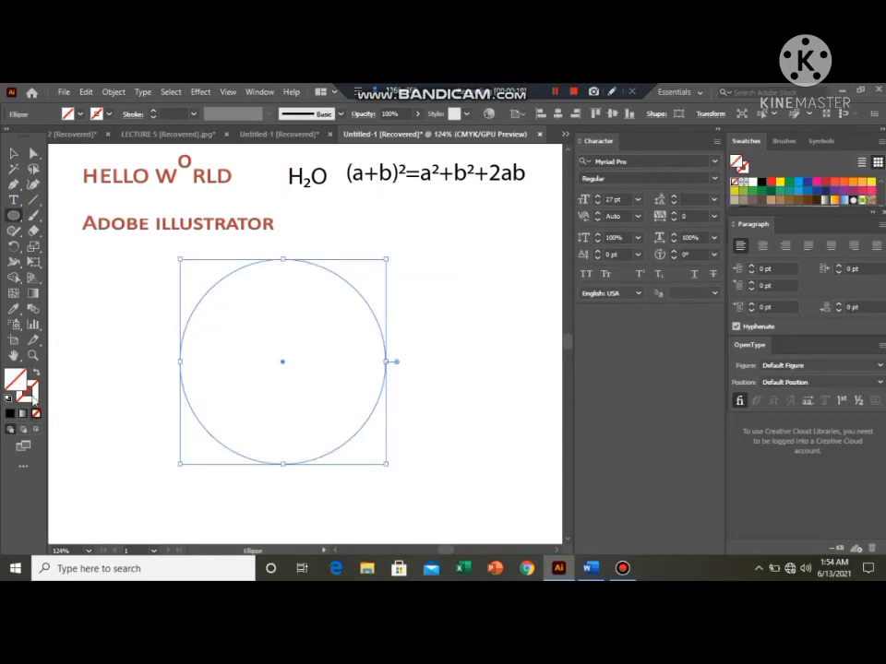
pyautogui.click(154, 113)
pyautogui.click(154, 114)
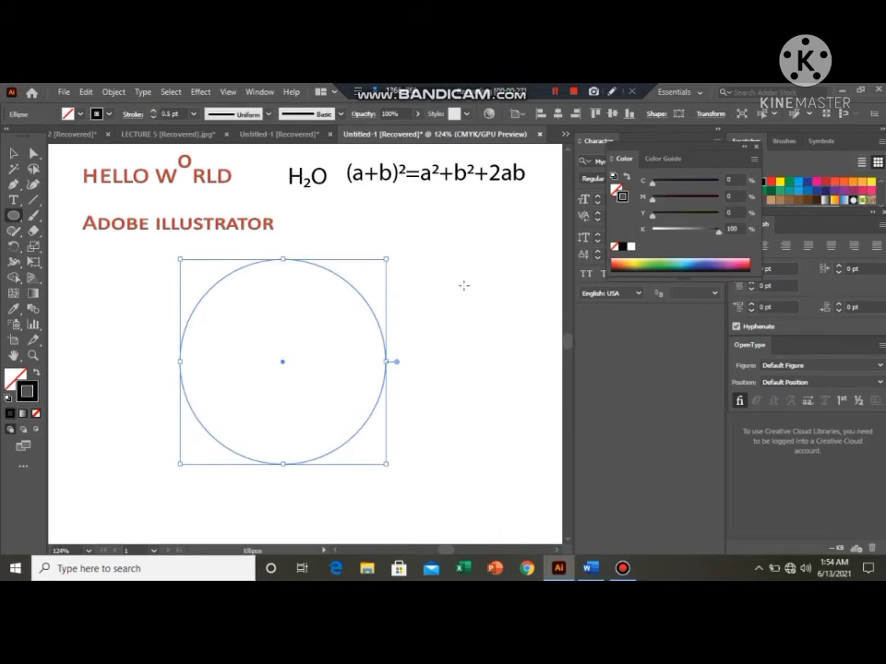
pyautogui.click(453, 280)
pyautogui.click(414, 346)
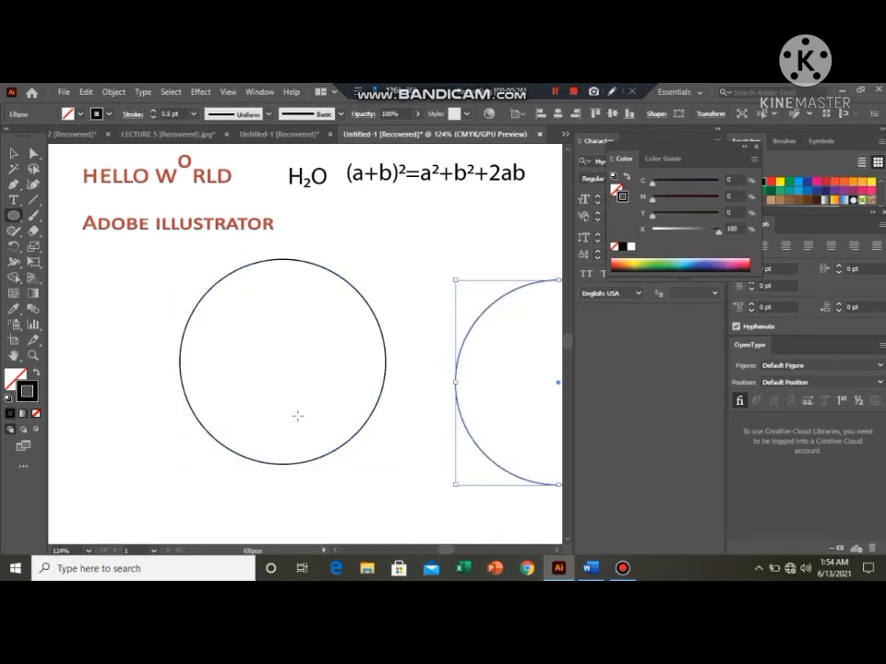
pyautogui.press('Delete')
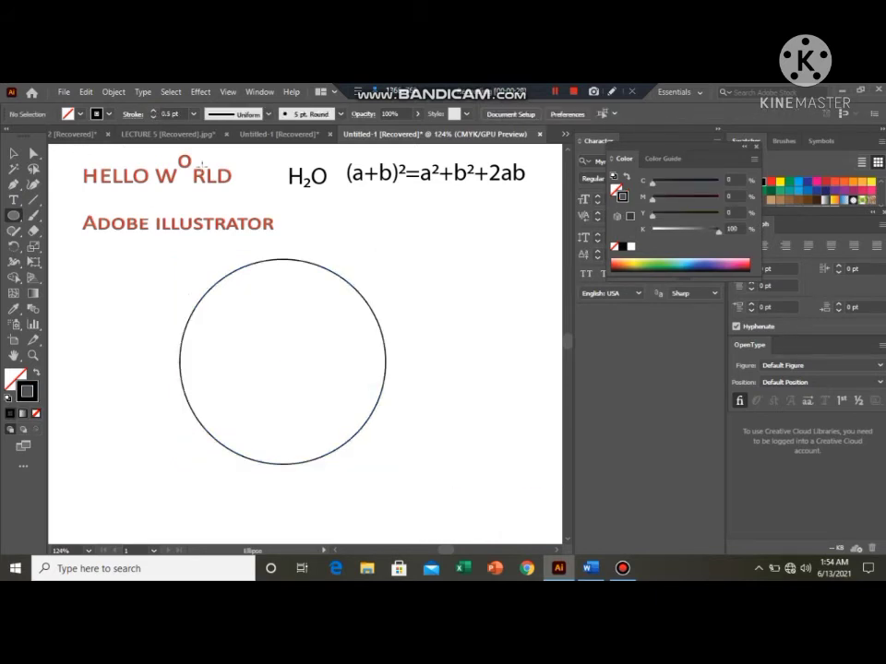
# Add the text "TYPE ON A PATH" along the circle with the Type on a Path tool, then finish editing and deselect it
pyautogui.click(21, 207)
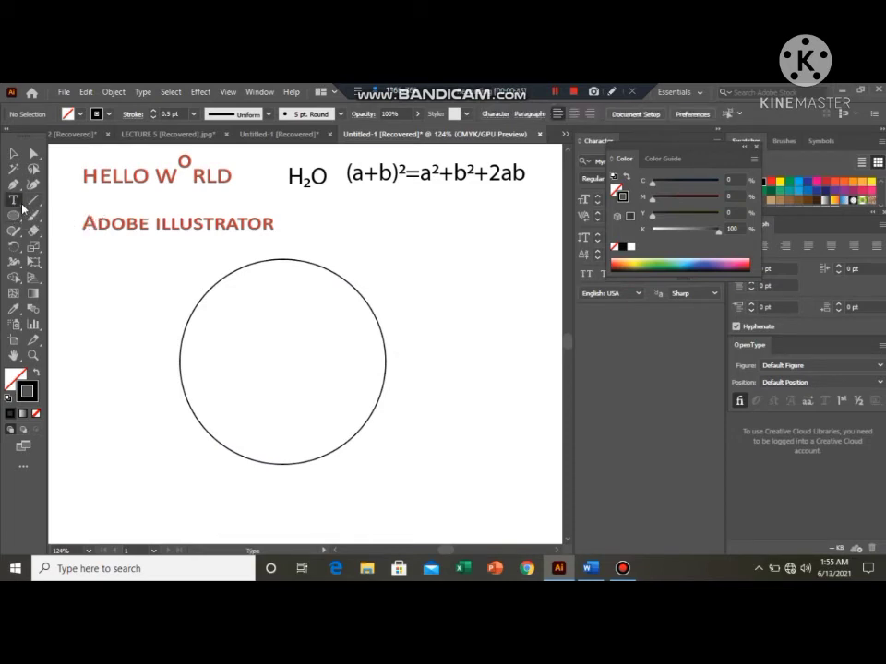
pyautogui.click(23, 205)
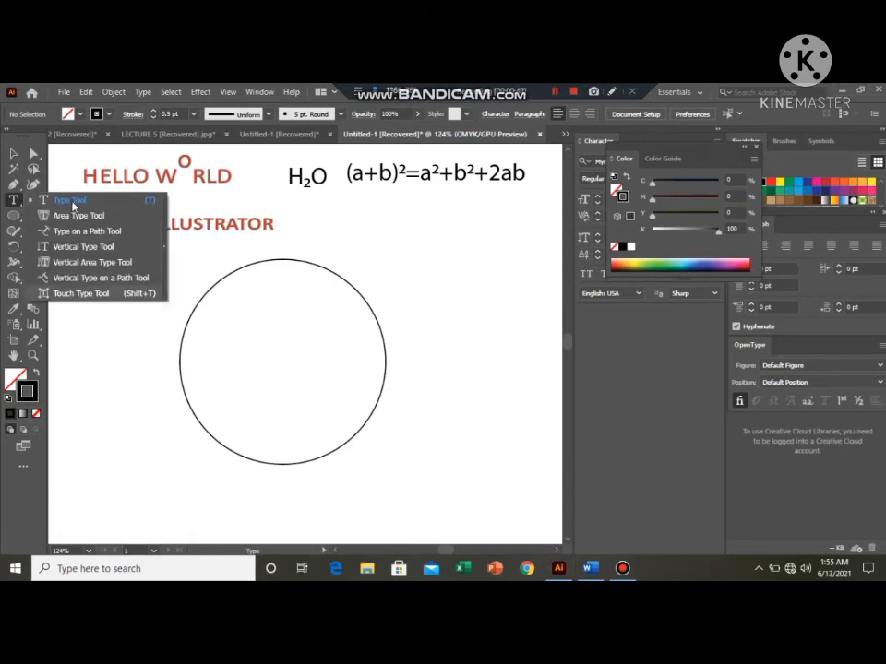
pyautogui.click(111, 233)
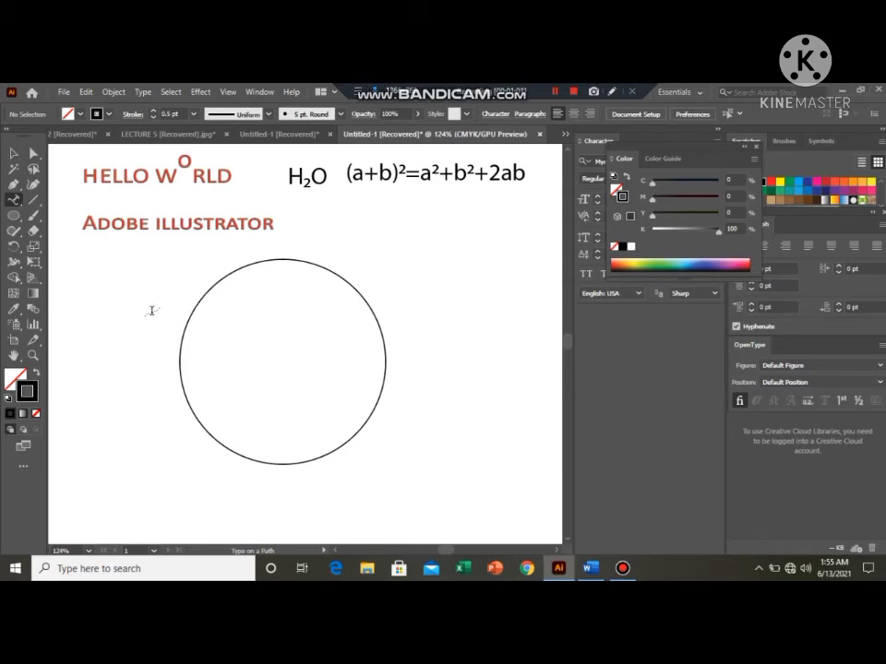
pyautogui.click(210, 285)
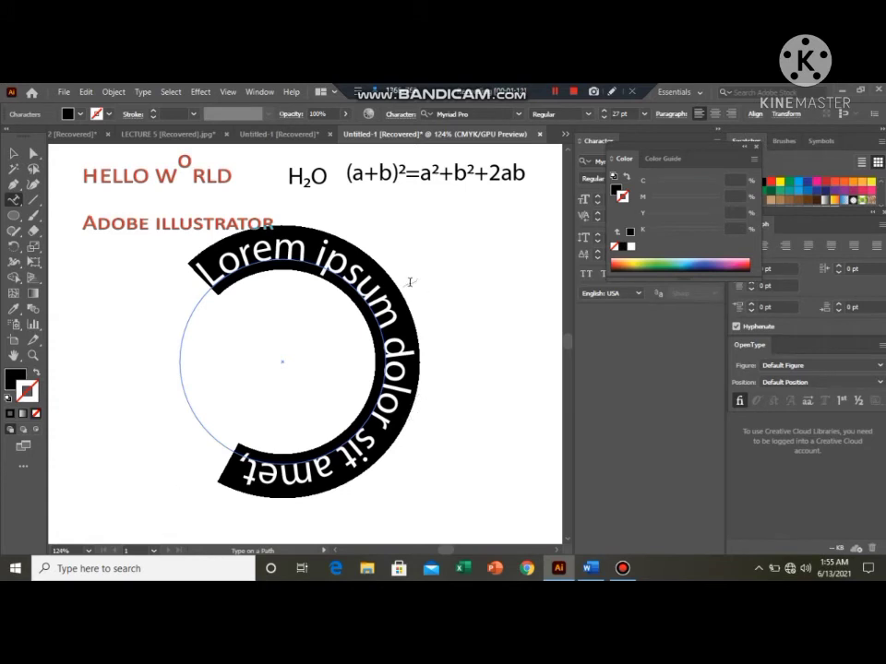
pyautogui.press('BackSpace')
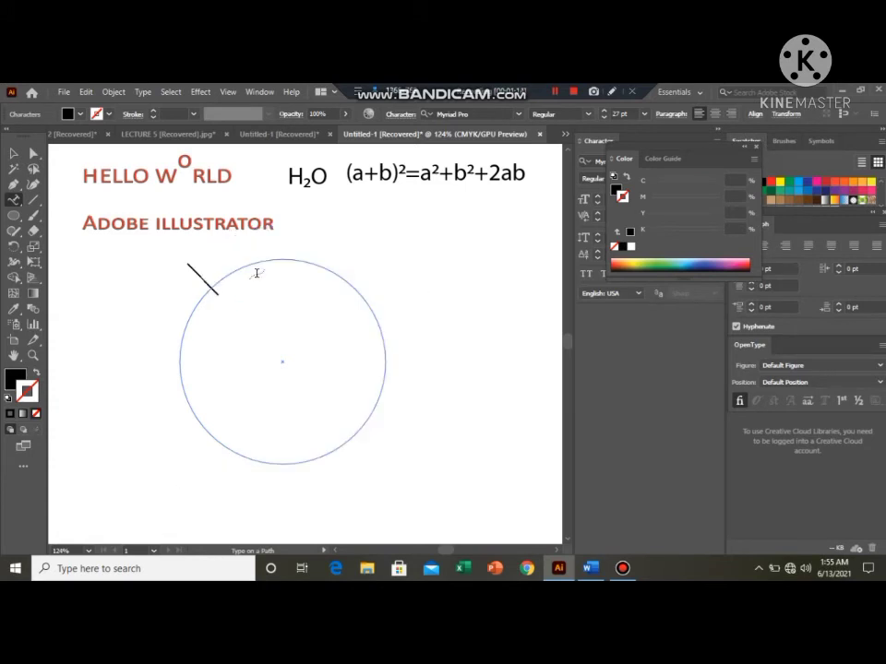
pyautogui.write('TYPE')
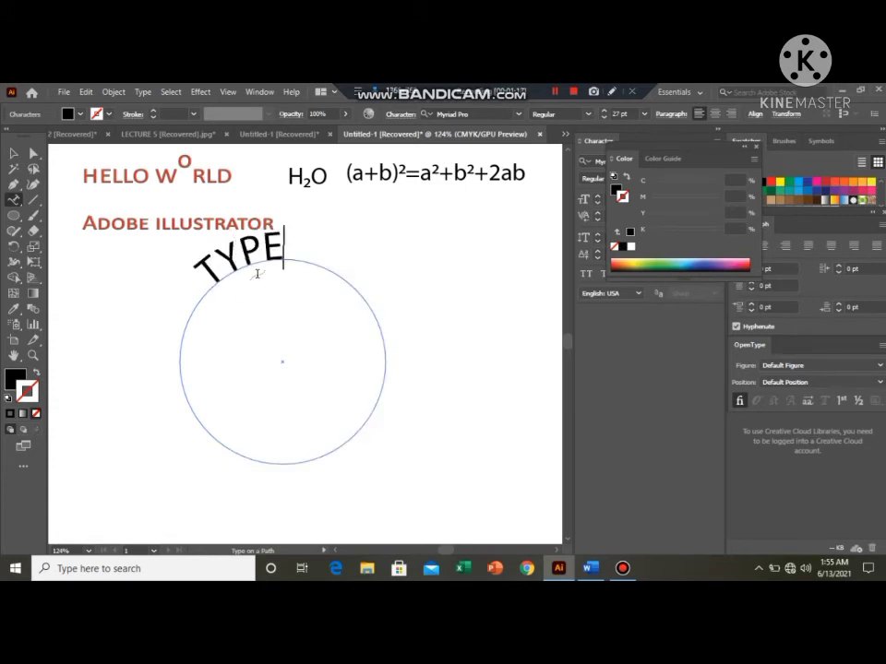
pyautogui.write(' ON A PATH')
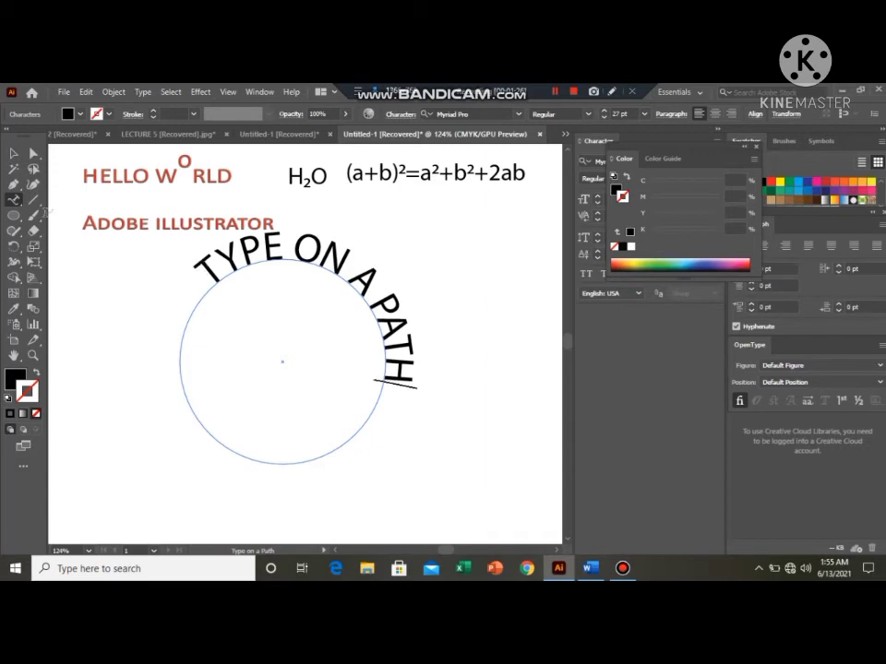
pyautogui.moveTo(11, 199); pyautogui.dragTo(64, 200)
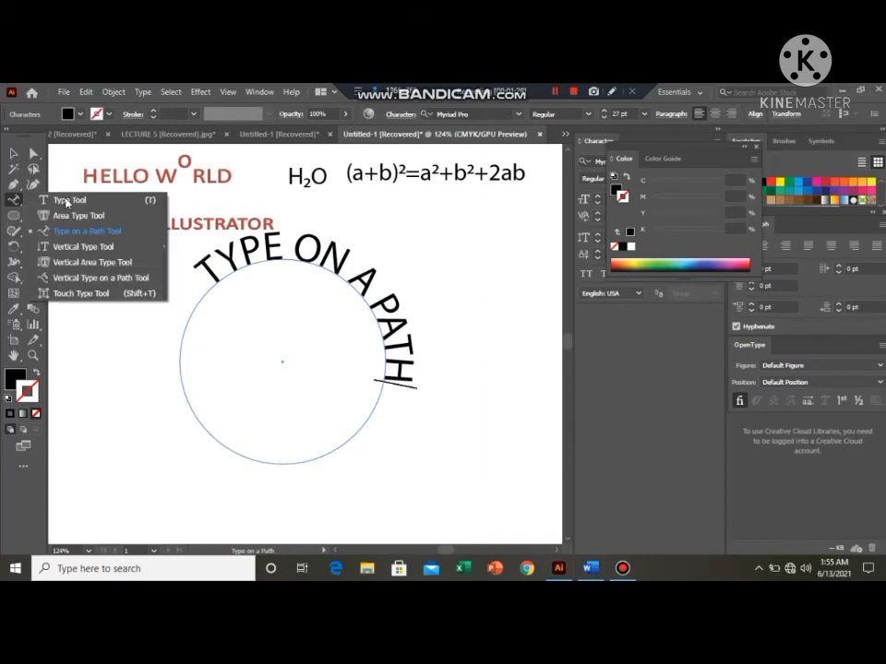
pyautogui.click(65, 200)
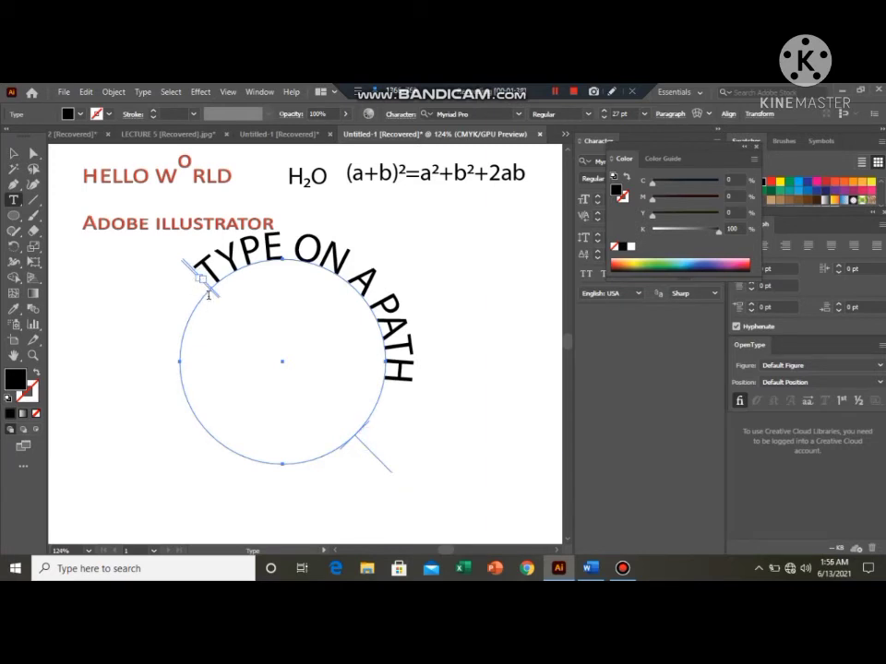
pyautogui.click(14, 154)
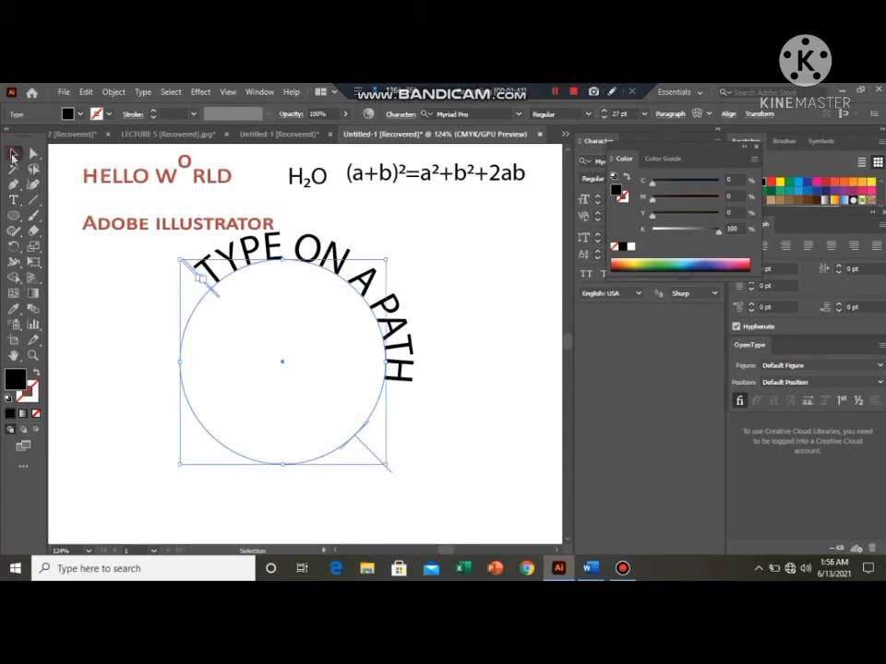
pyautogui.click(421, 260)
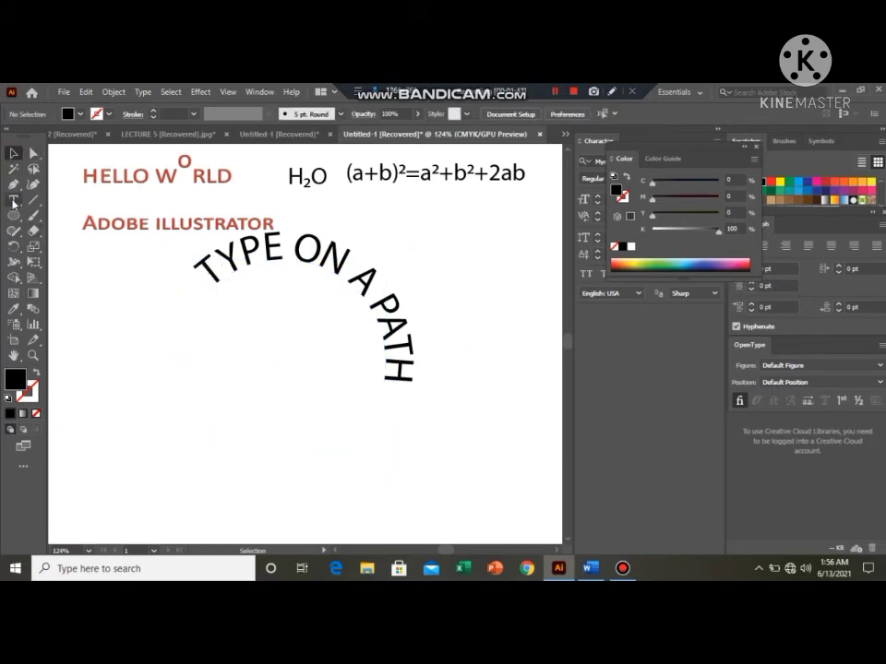
# Select all of the text on the circle and set its font size to 21 pt
pyautogui.press('t')
pyautogui.moveTo(198, 266); pyautogui.dragTo(267, 253)
pyautogui.click(180, 270)
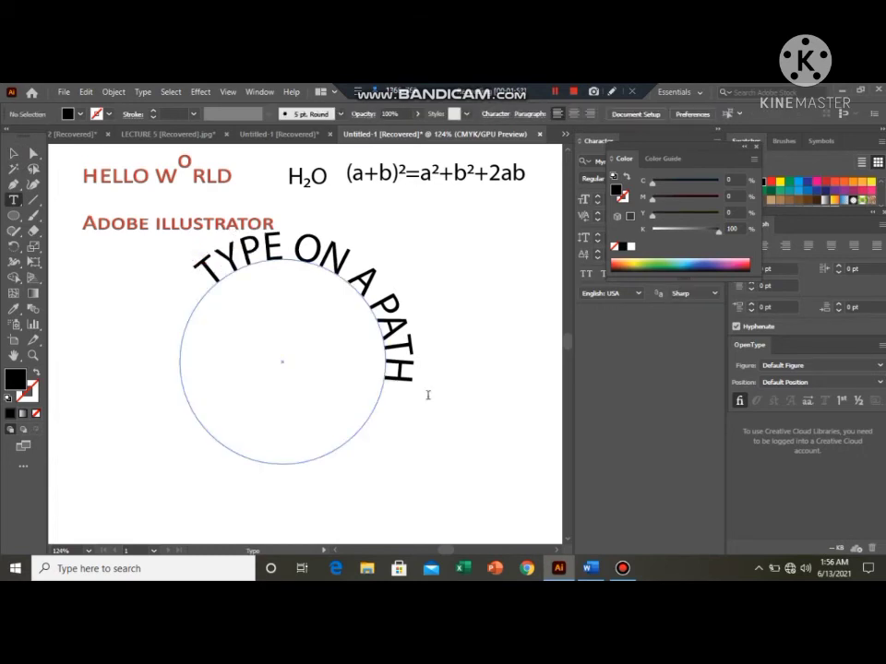
pyautogui.hotkey('ctrl', 'a')
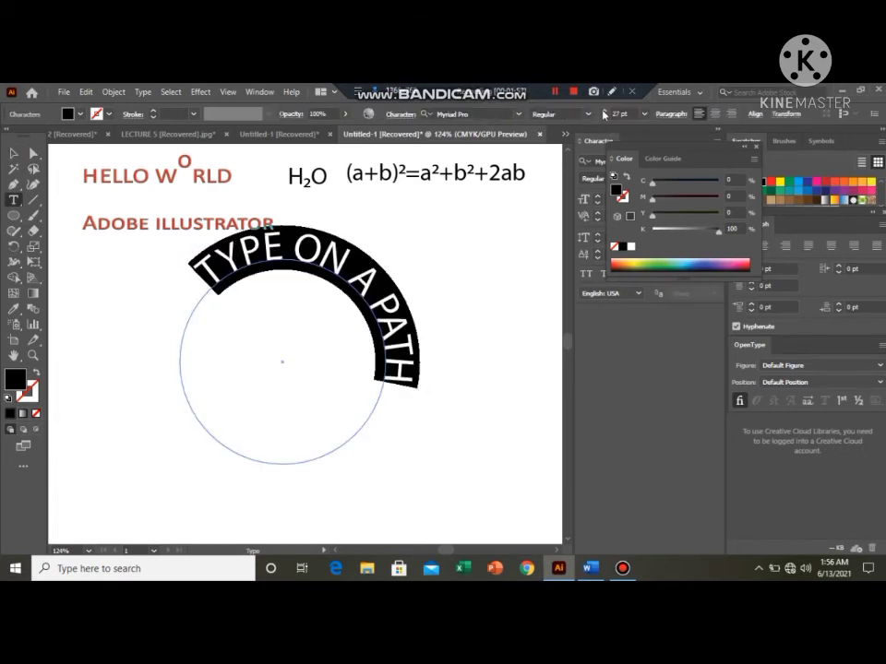
pyautogui.click(604, 117)
pyautogui.click(604, 117)
pyautogui.click(604, 117)
pyautogui.click(604, 117)
pyautogui.click(604, 117)
pyautogui.click(604, 117)
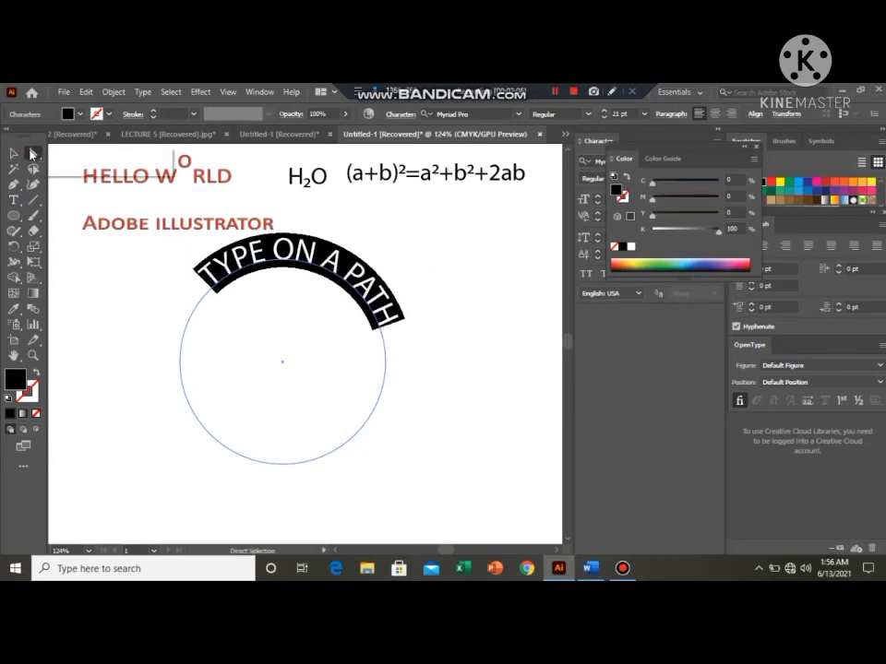
# Use Direct Selection to place the path text's end bracket just after PATH and centre the text at the circle's top
pyautogui.click(33, 154)
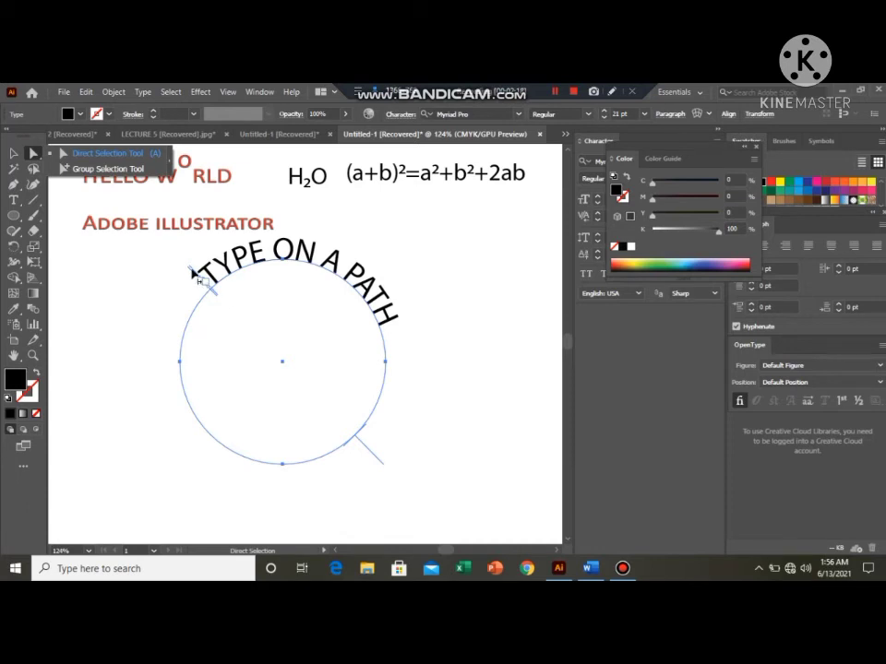
pyautogui.moveTo(198, 278); pyautogui.dragTo(389, 329)
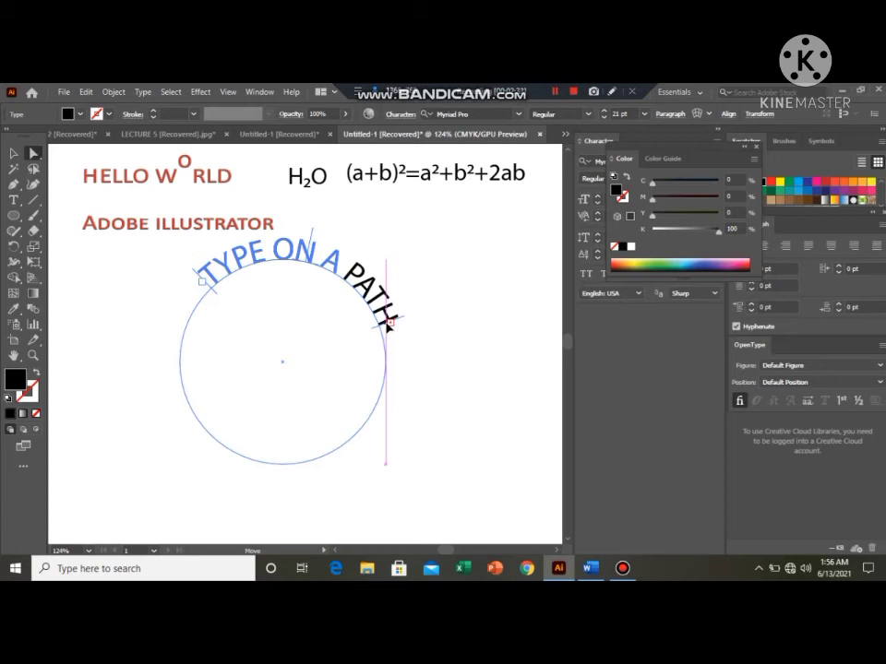
pyautogui.moveTo(388, 324); pyautogui.dragTo(387, 328)
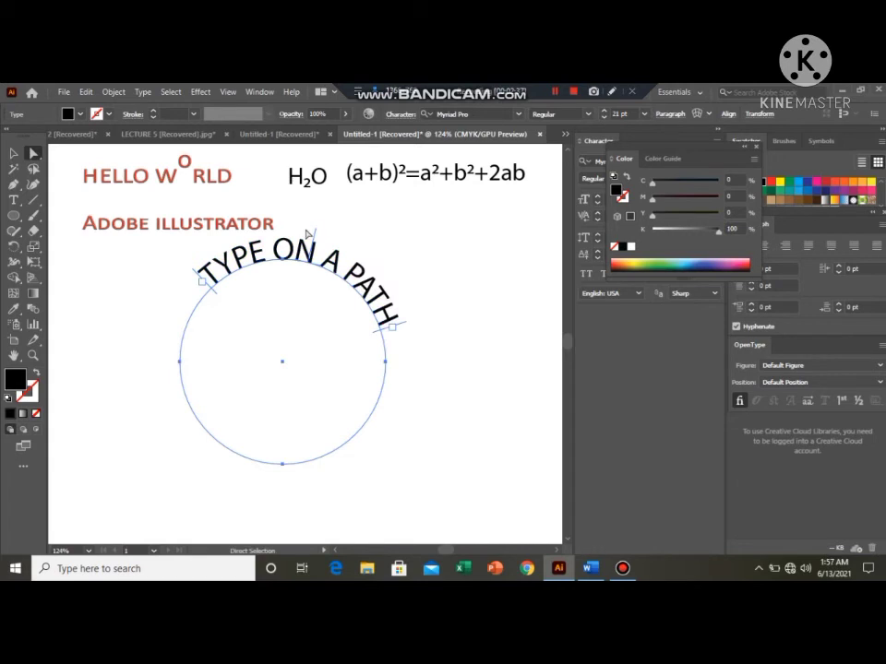
pyautogui.moveTo(314, 231); pyautogui.dragTo(283, 226)
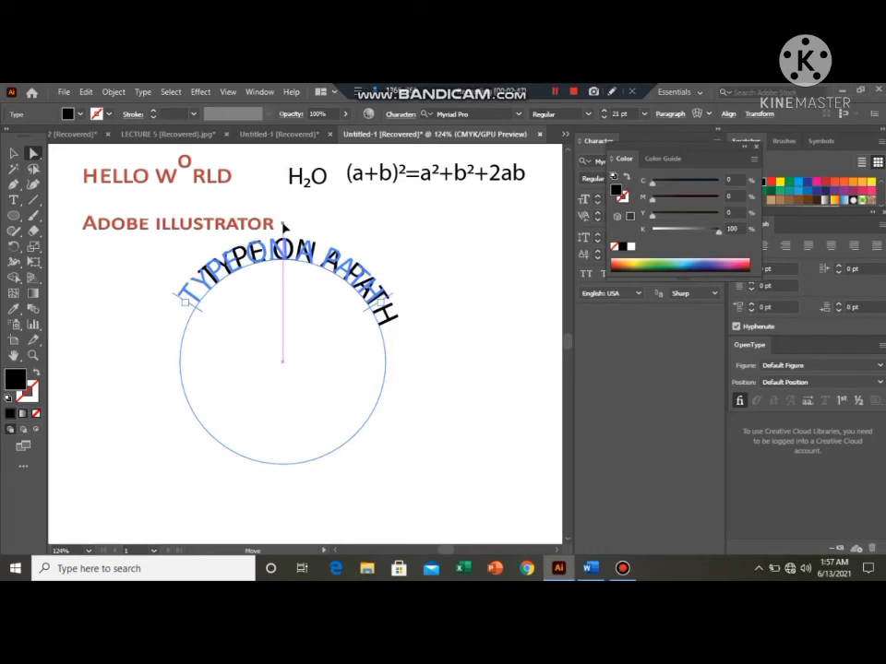
pyautogui.moveTo(283, 226); pyautogui.dragTo(282, 227)
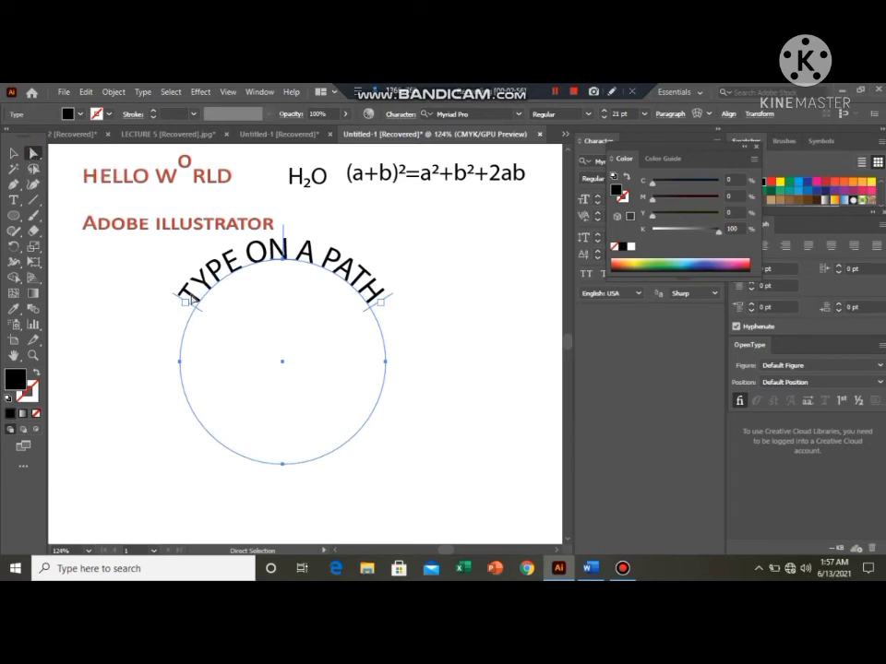
pyautogui.doubleClick(210, 282)
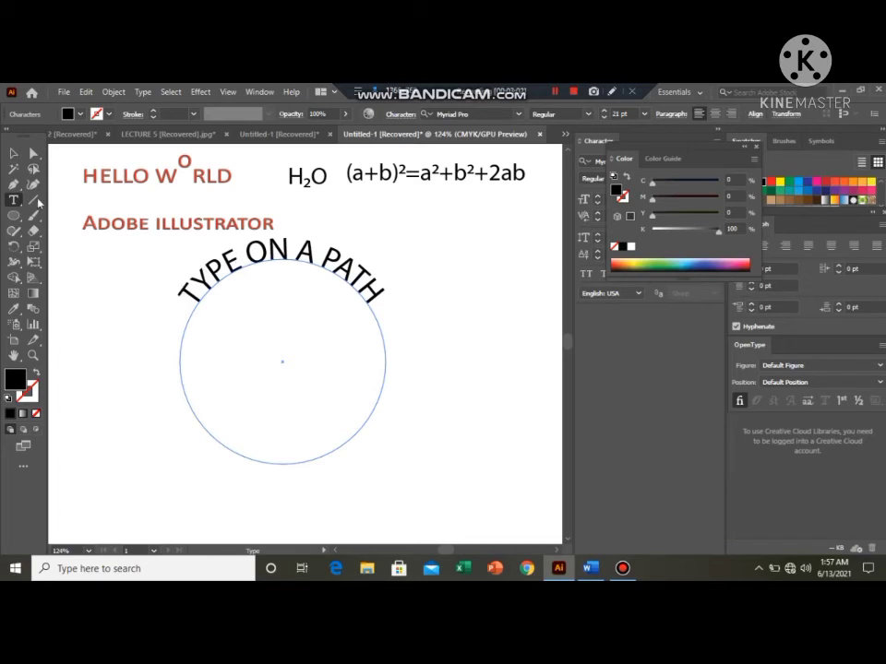
pyautogui.click(13, 155)
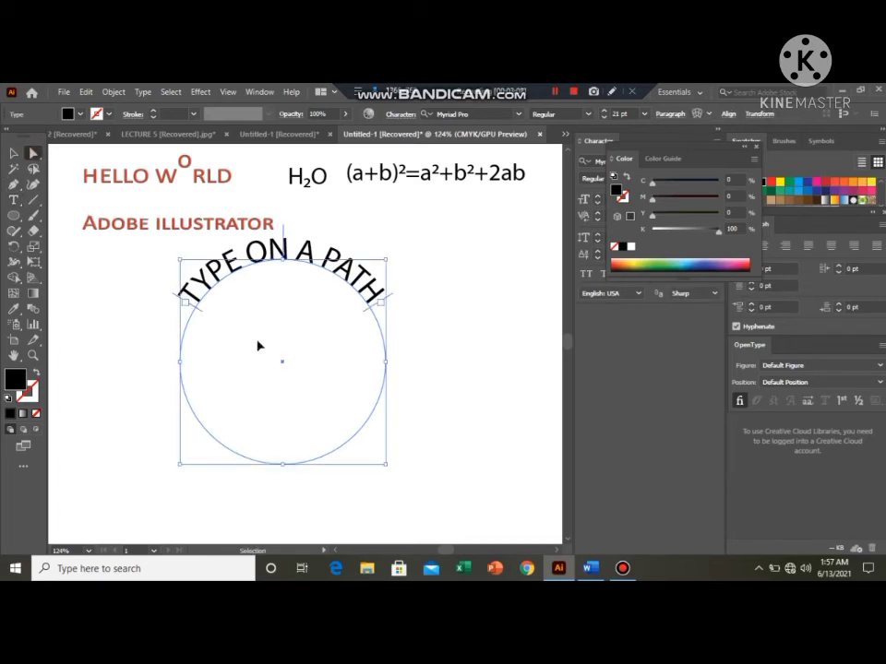
# Try to duplicate the path text to the inside of the circle's bottom and continue its overflow on another circle
pyautogui.press('a')
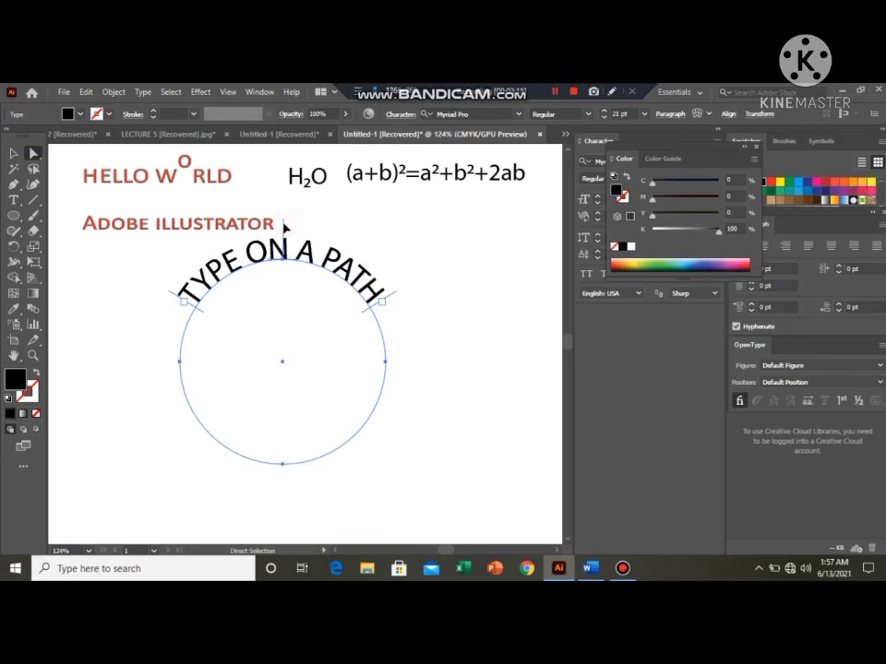
pyautogui.moveTo(285, 222); pyautogui.dragTo(370, 416)
pyautogui.press('t')
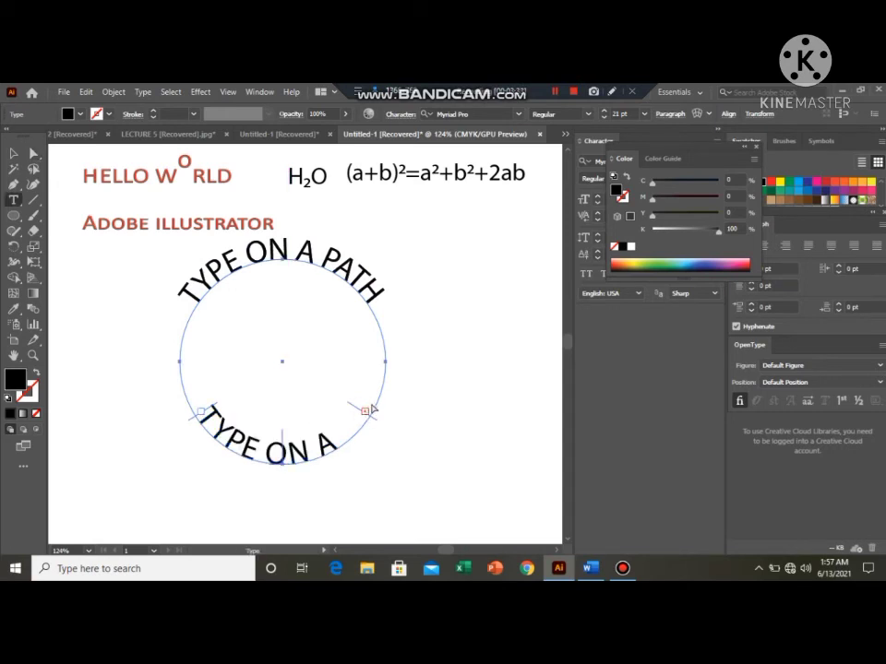
pyautogui.click(434, 357)
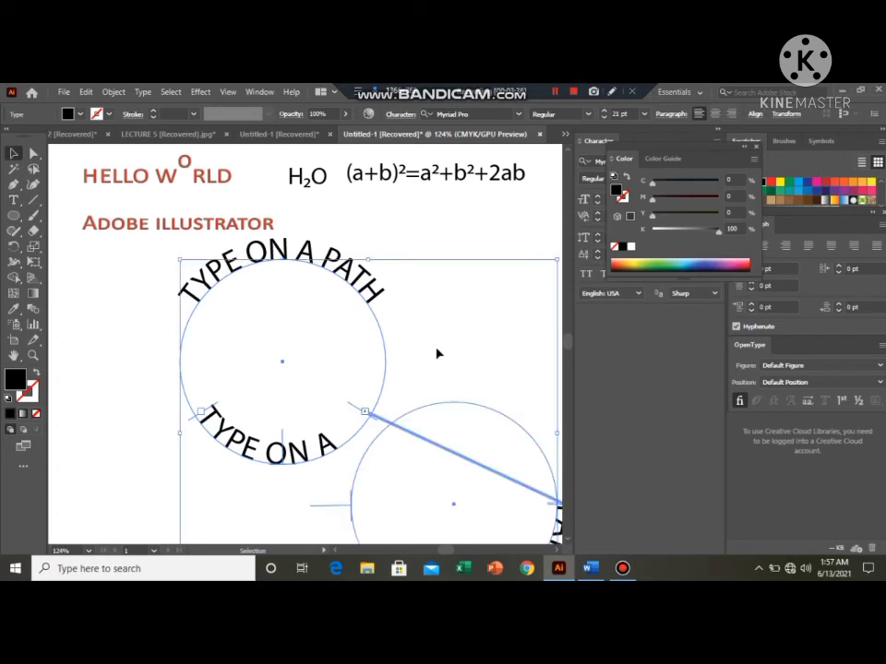
pyautogui.press('Delete')
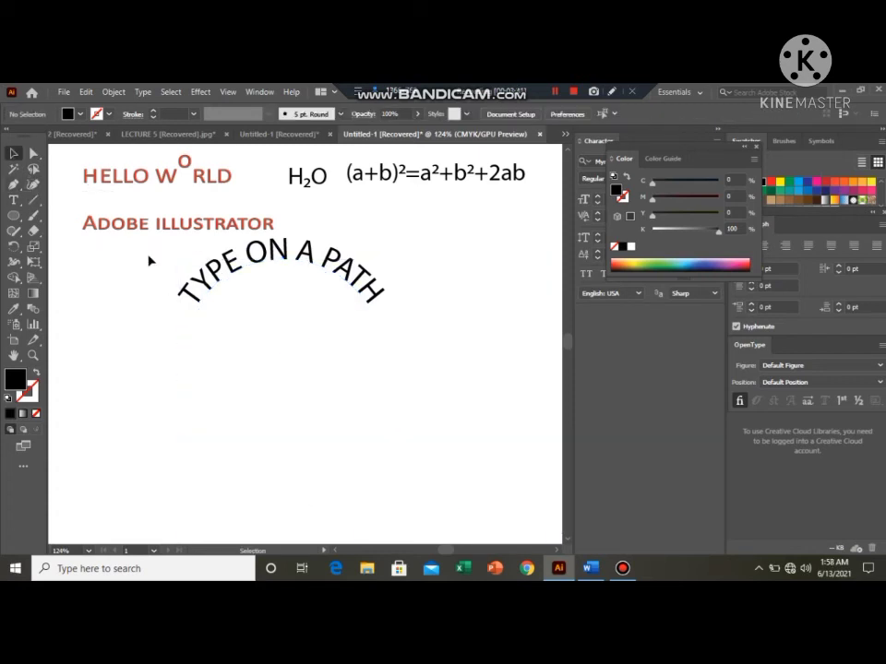
# Delete the circular path text and draw a new large circle in the empty area below the other texts
pyautogui.moveTo(409, 320); pyautogui.dragTo(410, 304)
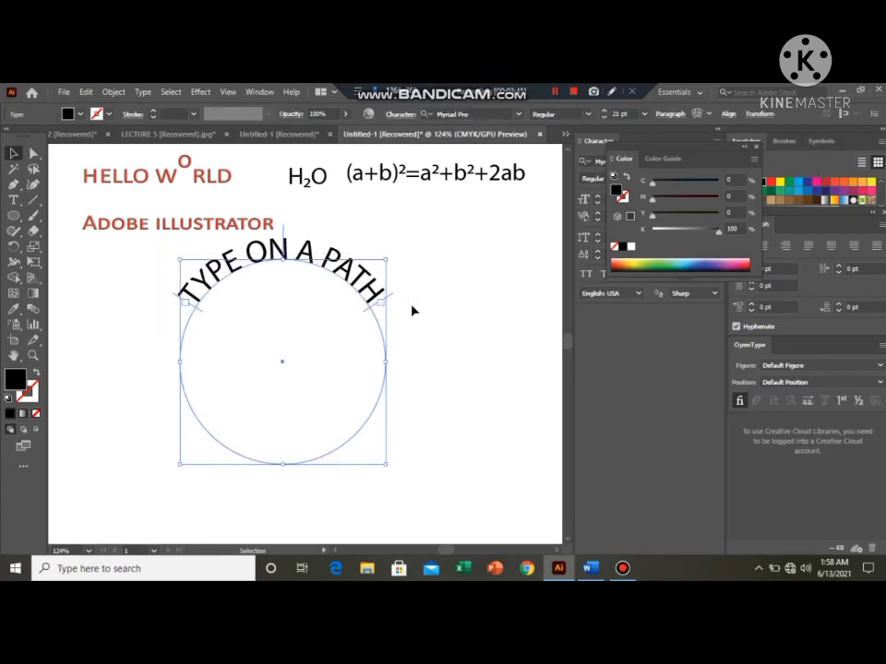
pyautogui.press('Delete')
pyautogui.click(13, 215)
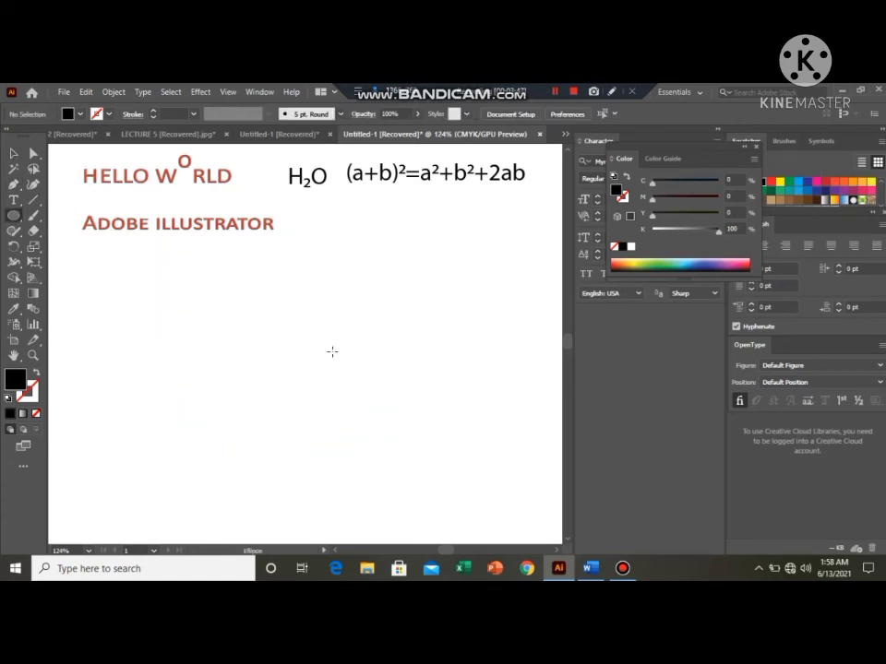
pyautogui.moveTo(329, 364); pyautogui.dragTo(397, 476)
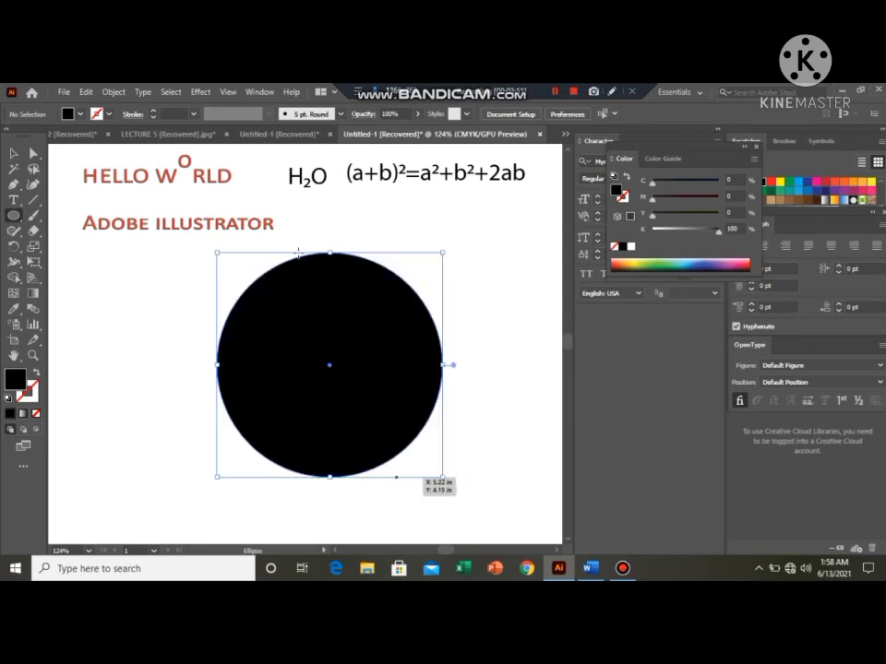
# Give the circle no fill and a 0.25 pt black stroke, close the floating Color panel, and deselect the circle
pyautogui.click(36, 415)
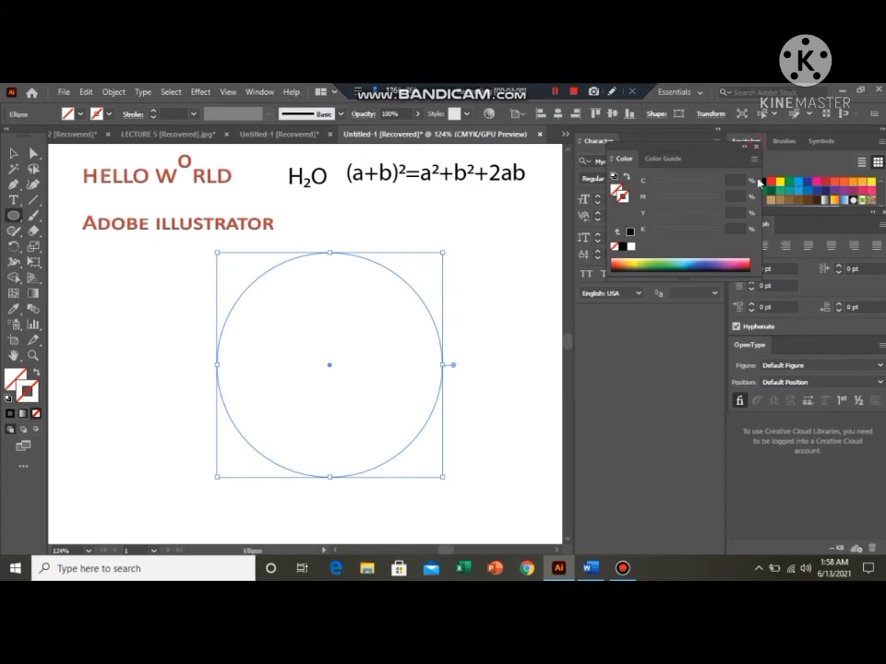
pyautogui.click(754, 149)
pyautogui.click(152, 111)
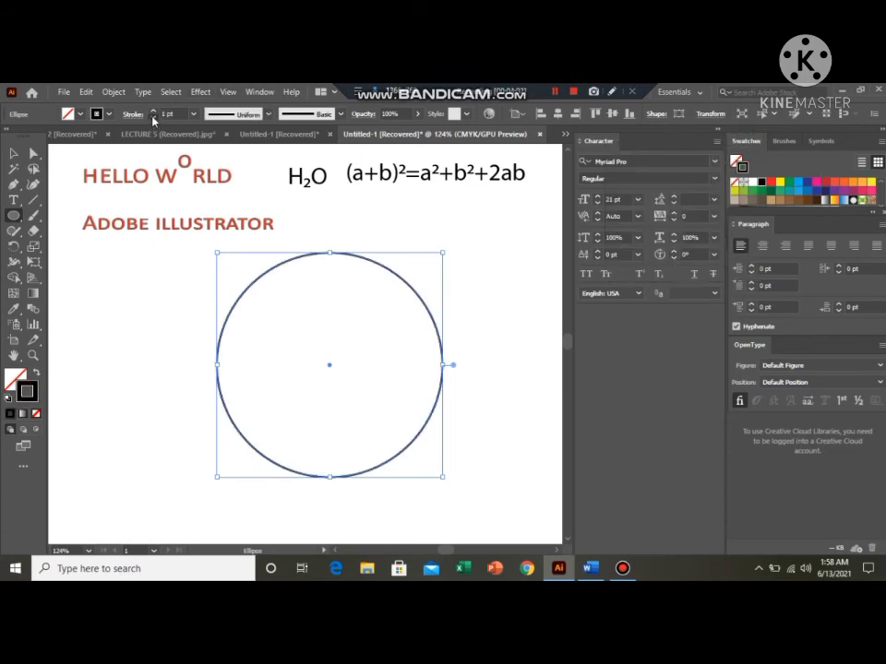
pyautogui.click(153, 117)
pyautogui.click(153, 118)
pyautogui.click(153, 117)
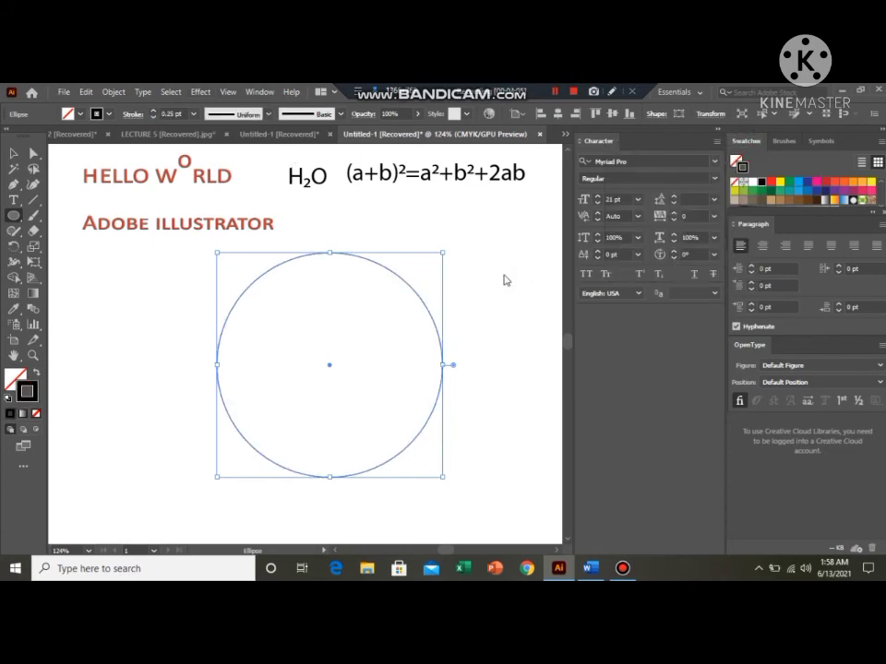
pyautogui.click(518, 278)
pyautogui.click(412, 346)
pyautogui.press('Delete')
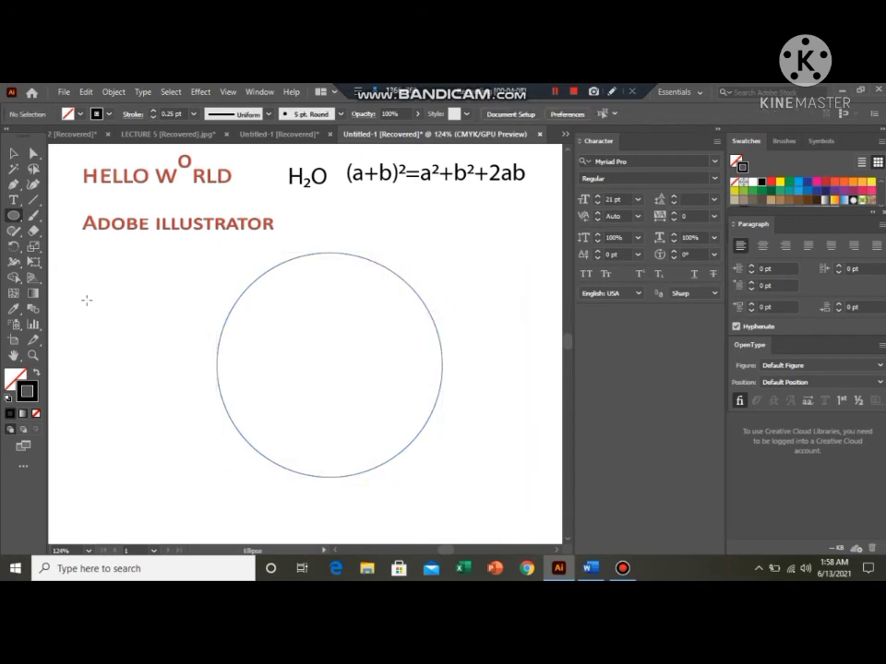
# Add the text "TYPE ON A PATH" along the new circle, starting at its upper left, with the Type on a Path tool
pyautogui.click(14, 203)
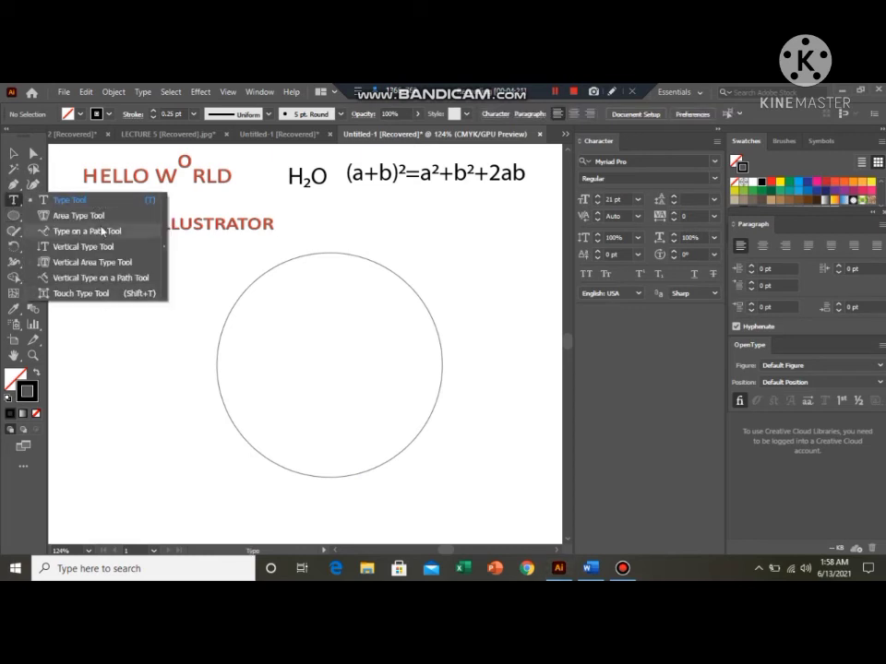
pyautogui.click(101, 230)
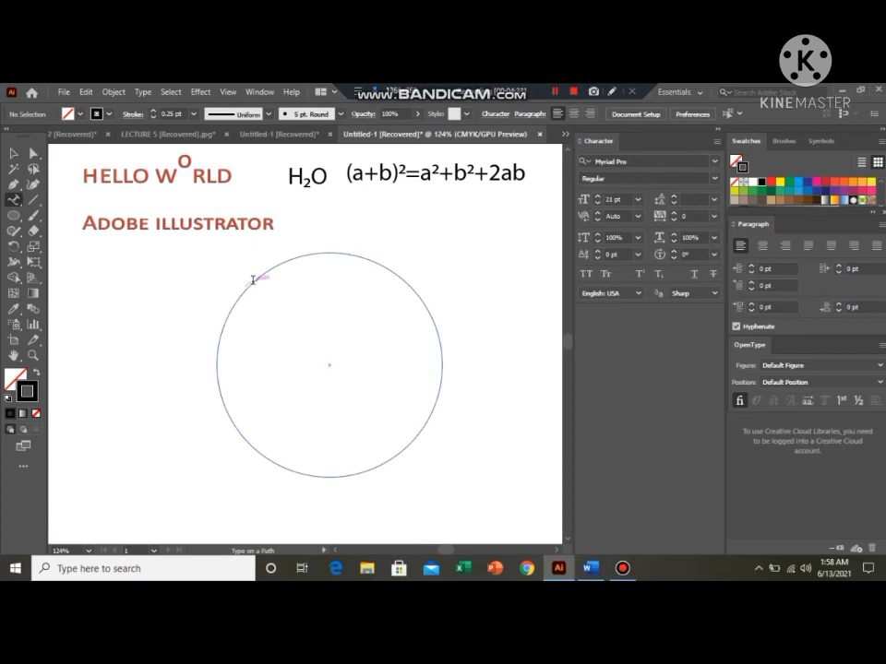
pyautogui.click(253, 278)
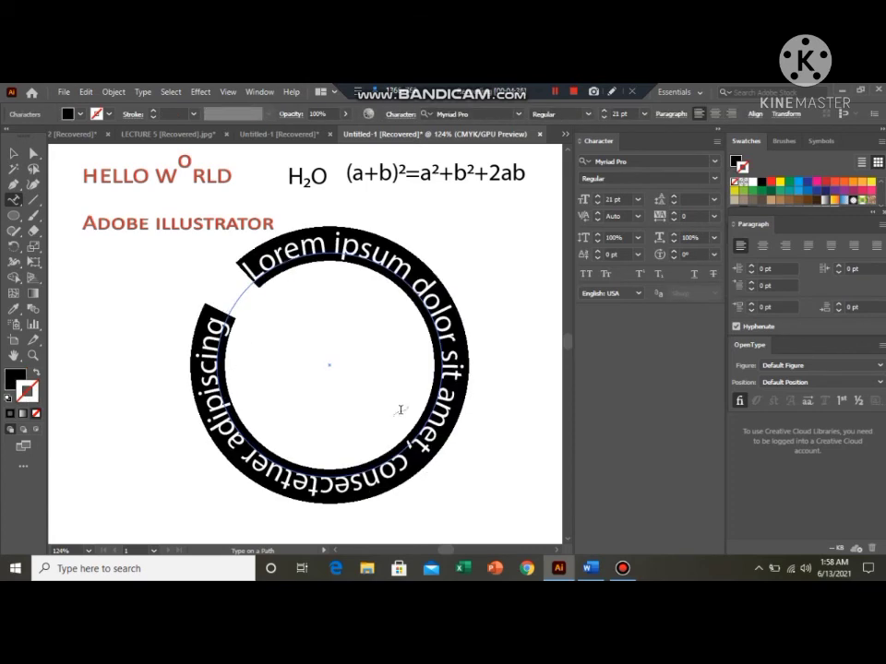
pyautogui.press('BackSpace')
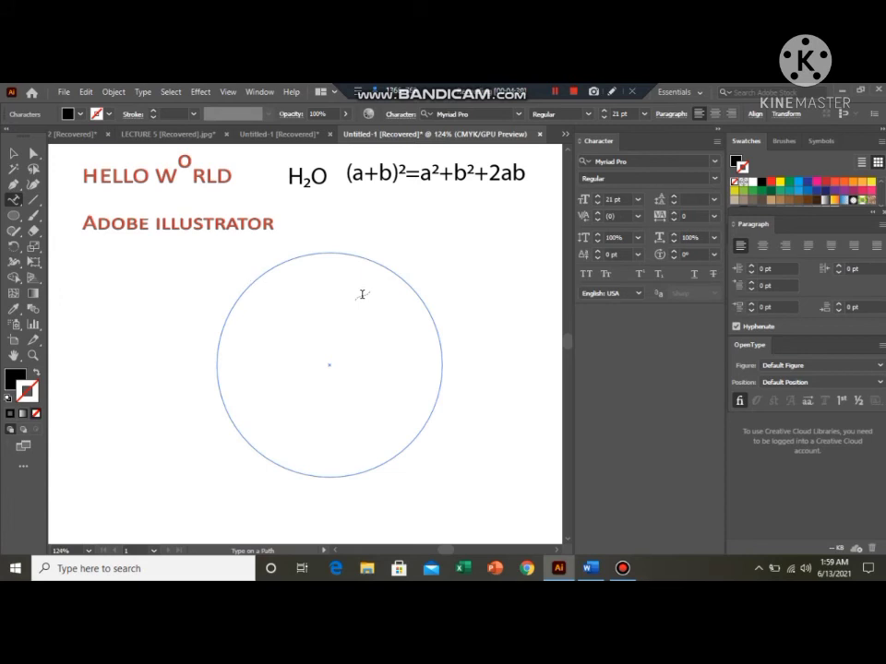
pyautogui.write('TYPE O')
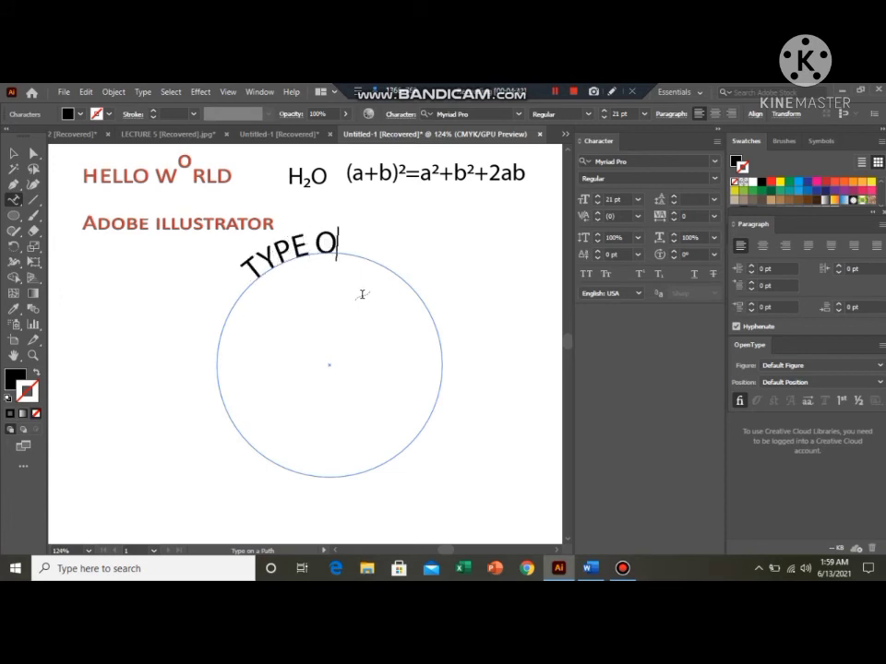
pyautogui.write('N A PATH')
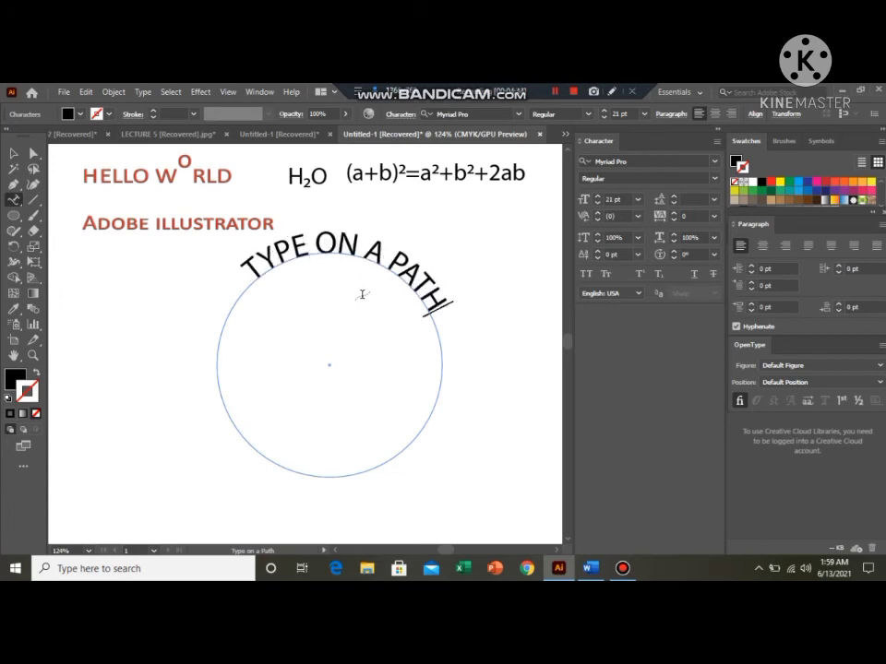
# Use Direct Selection to place the text's end bracket just after PATH and centre the text at the circle's top
pyautogui.click(33, 154)
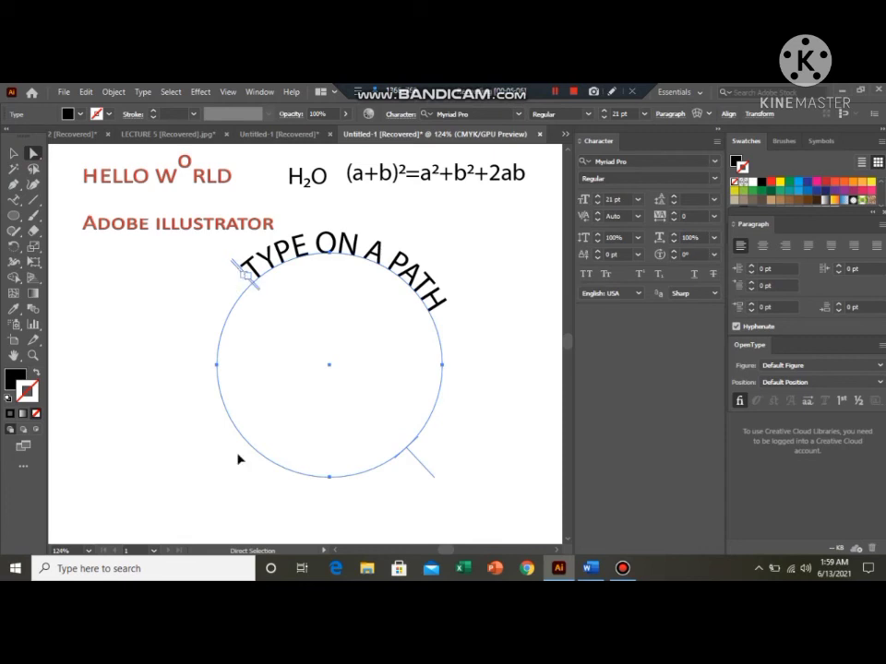
pyautogui.moveTo(417, 458); pyautogui.dragTo(455, 308)
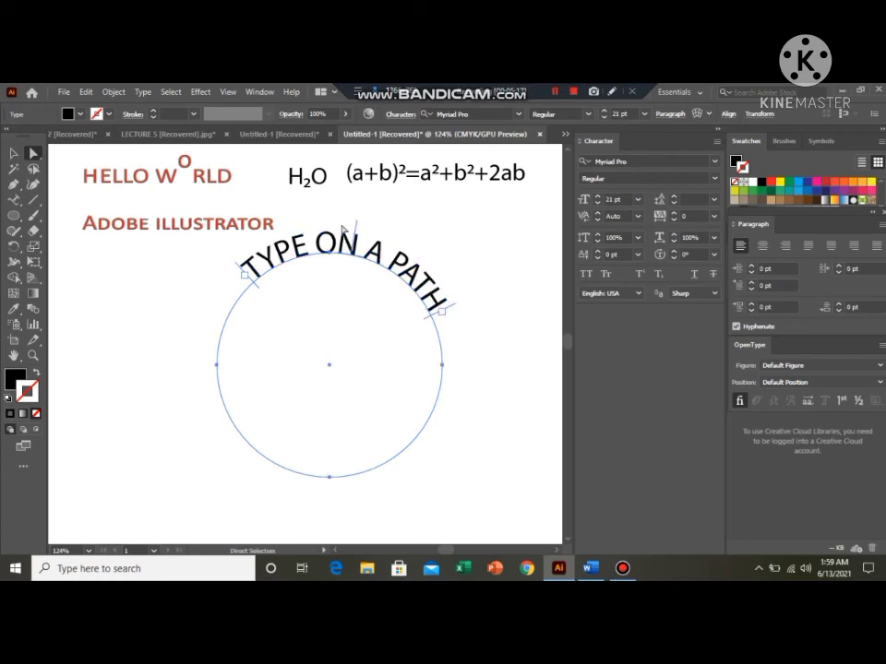
pyautogui.moveTo(356, 223); pyautogui.dragTo(330, 218)
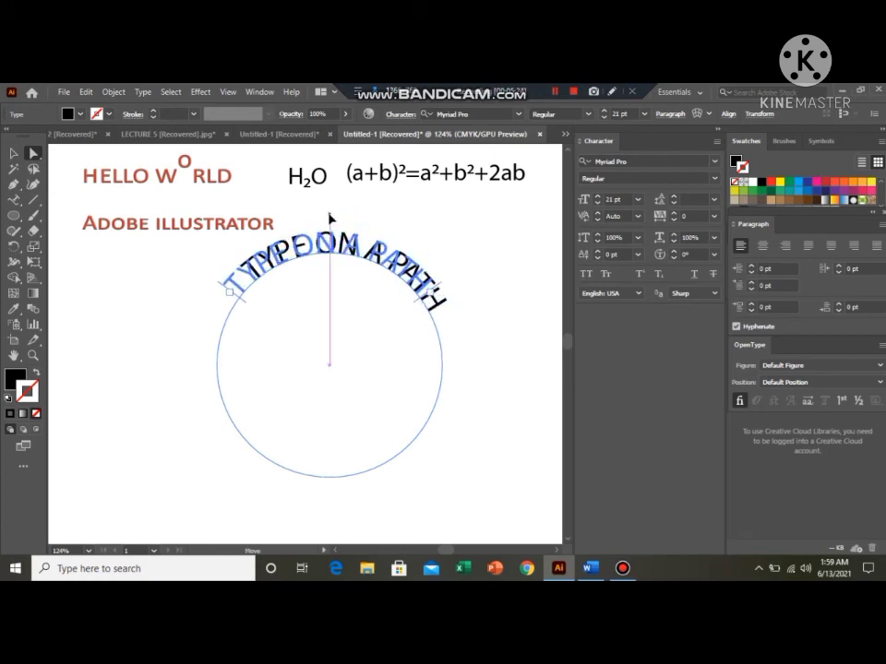
pyautogui.moveTo(329, 217); pyautogui.dragTo(325, 218)
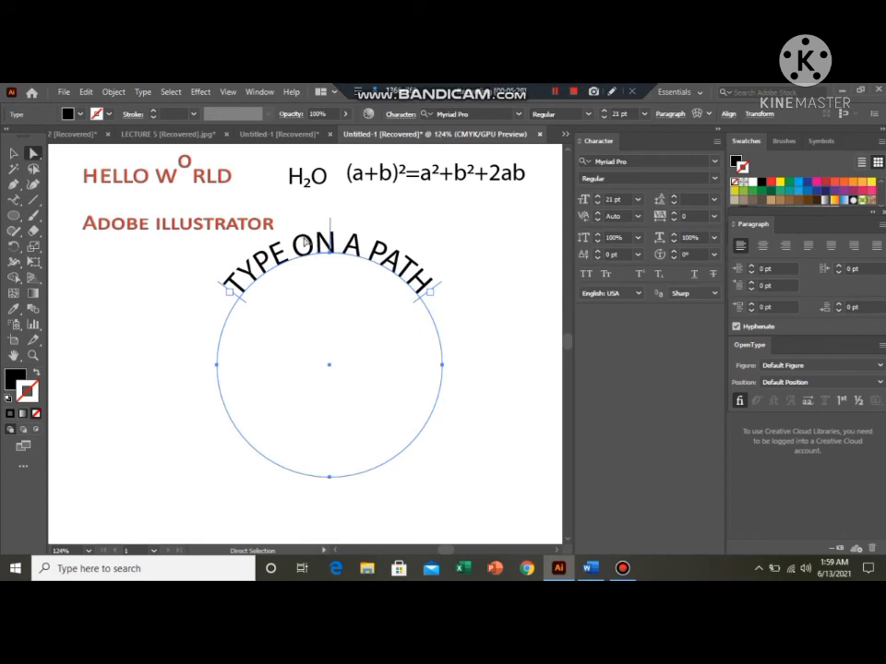
# Duplicate the path text to the inside of the circle's bottom, extend its end bracket to fit PATH, and centre it there
pyautogui.press('v')
pyautogui.press('a')
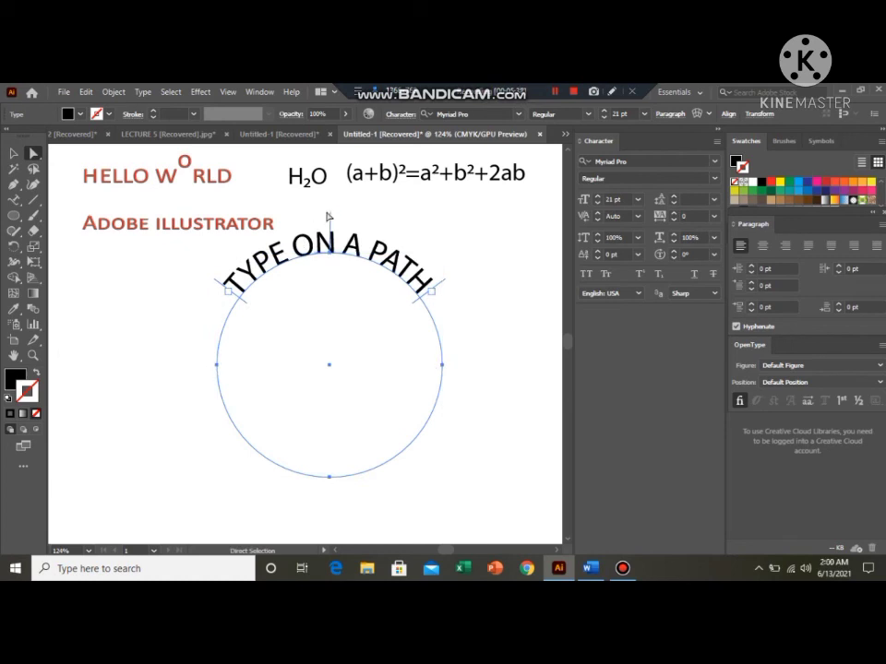
pyautogui.moveTo(335, 221); pyautogui.dragTo(330, 459)
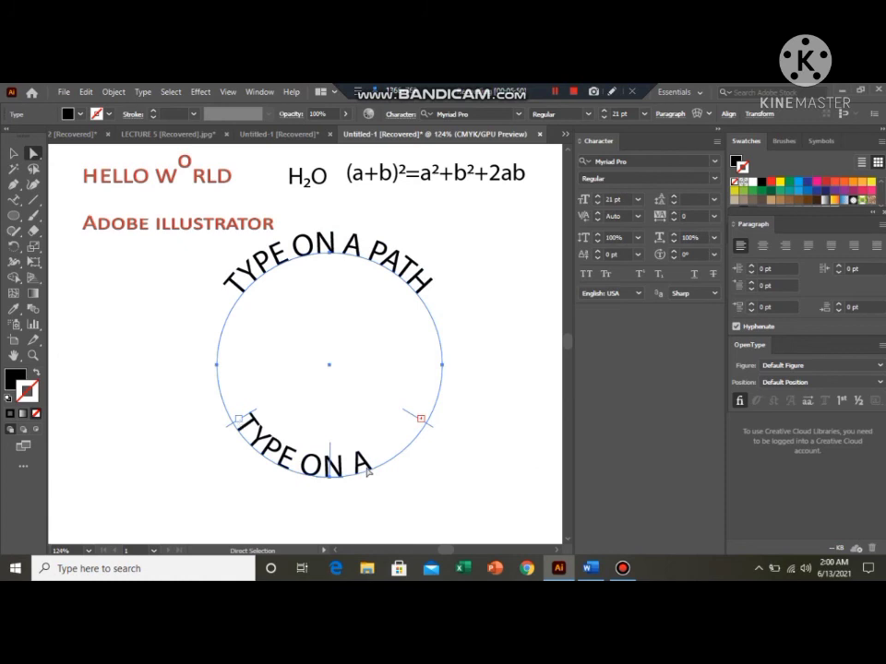
pyautogui.moveTo(413, 417); pyautogui.dragTo(421, 400)
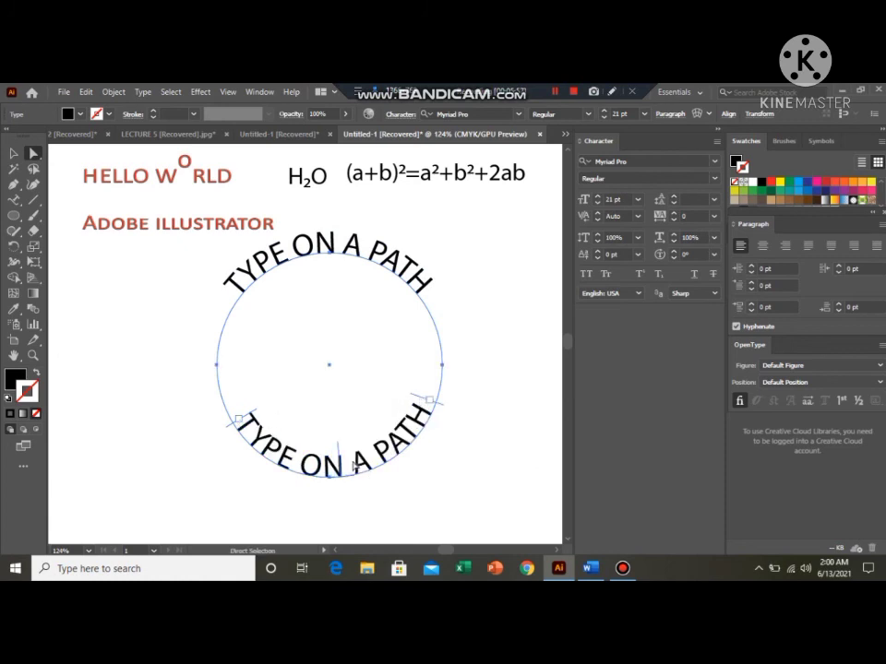
pyautogui.moveTo(338, 452); pyautogui.dragTo(331, 452)
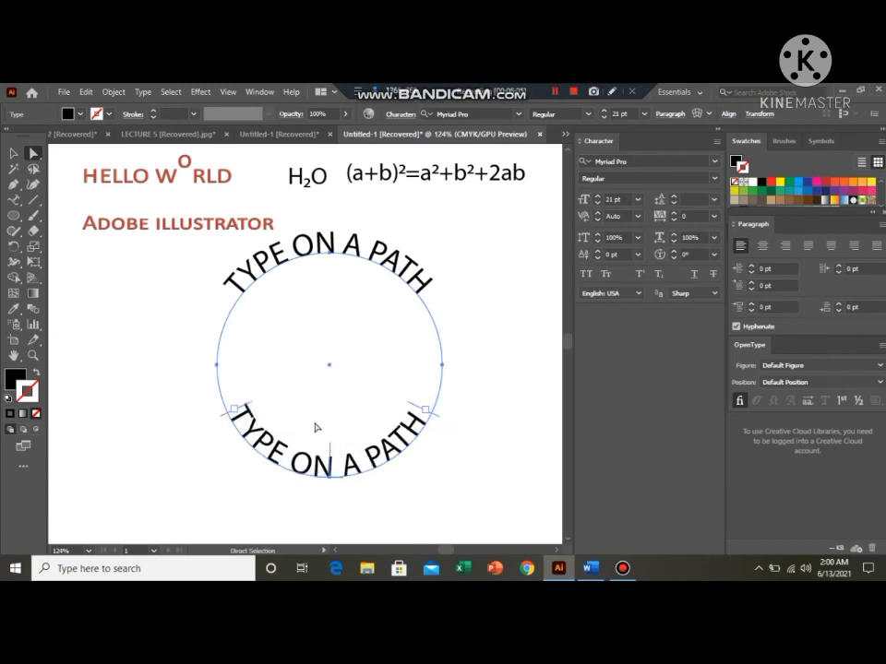
pyautogui.click(323, 429)
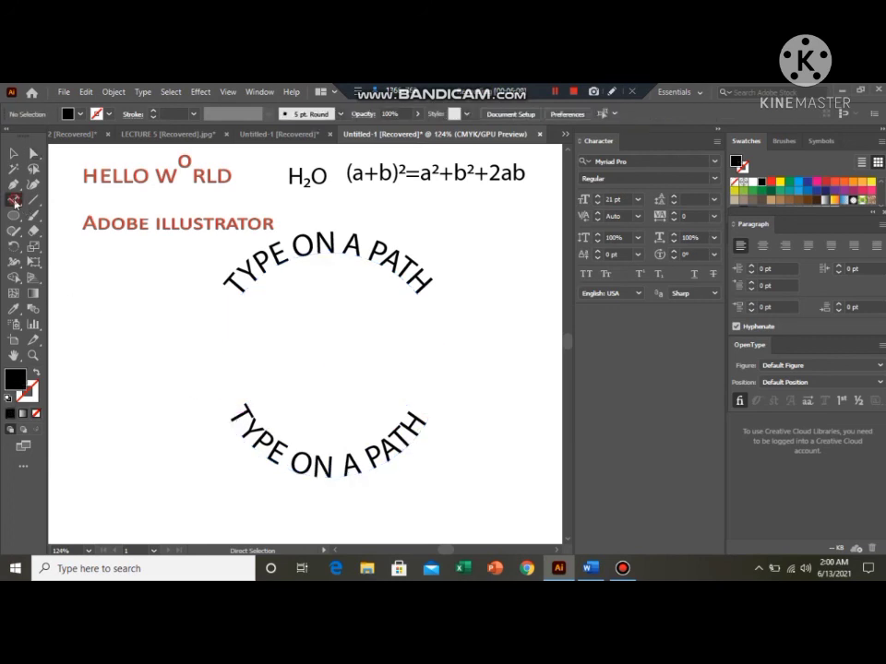
# Replace the lower path text with "Adobe illustrator" using the Type tool, then finish editing and deselect it
pyautogui.moveTo(14, 200); pyautogui.dragTo(59, 200)
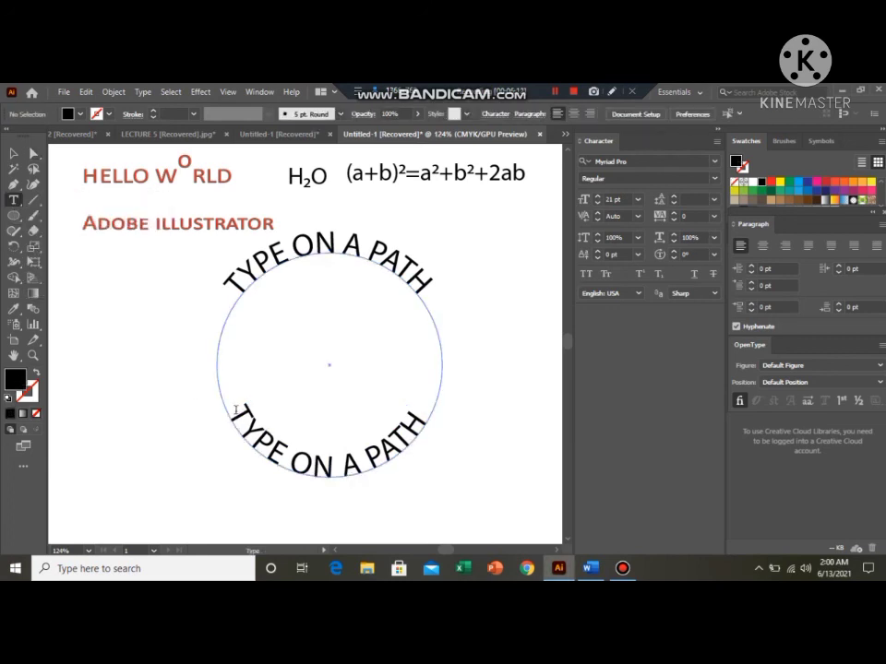
pyautogui.moveTo(237, 414); pyautogui.dragTo(429, 417)
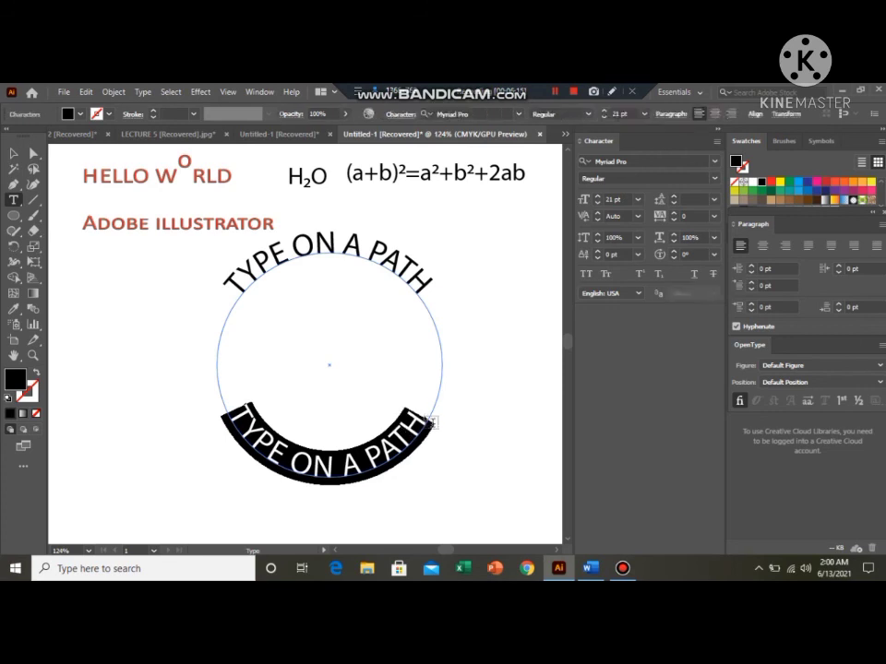
pyautogui.press('BackSpace')
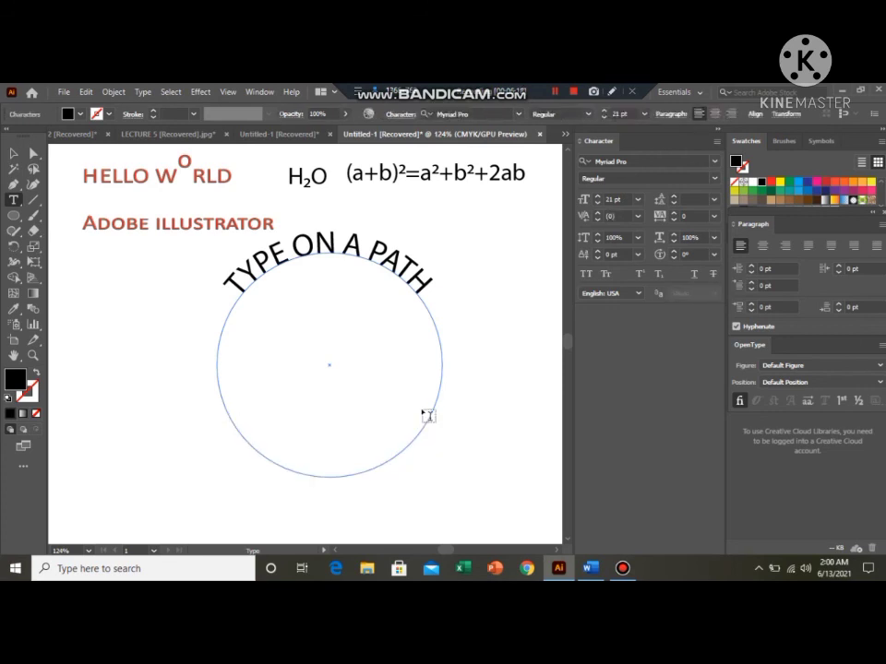
pyautogui.write('Adobe ')
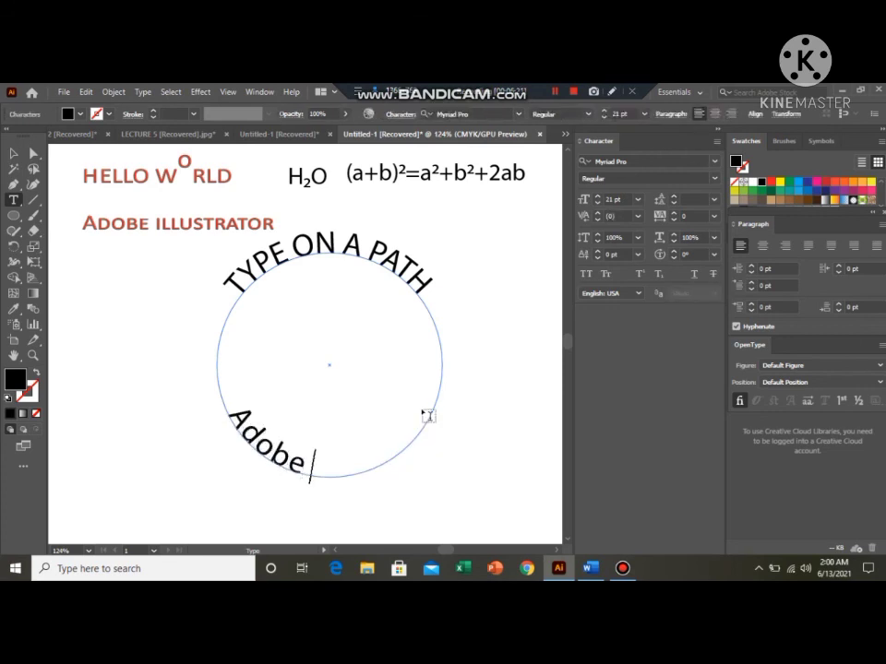
pyautogui.write('illustrat')
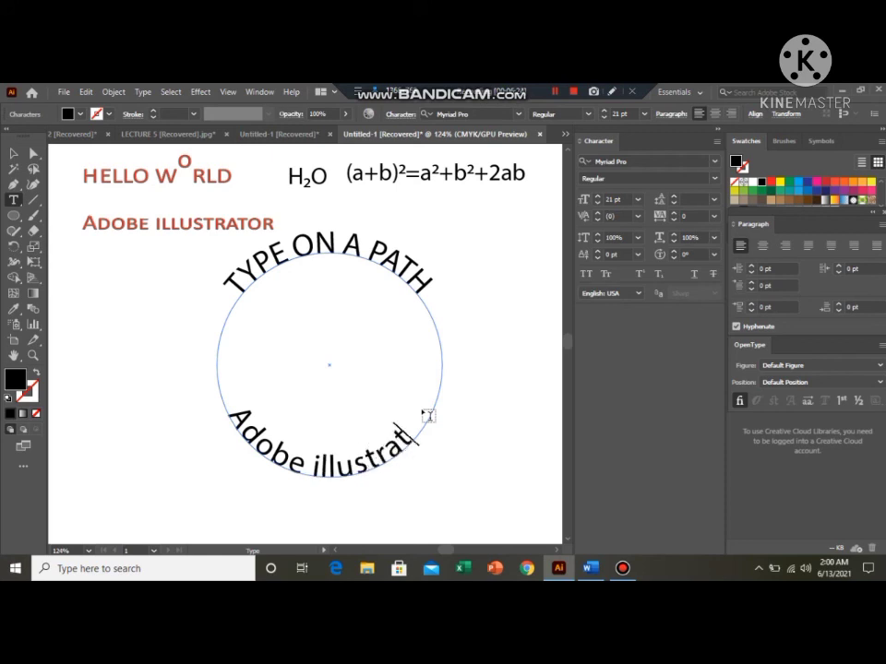
pyautogui.write('or')
pyautogui.press('Escape')
pyautogui.click(144, 322)
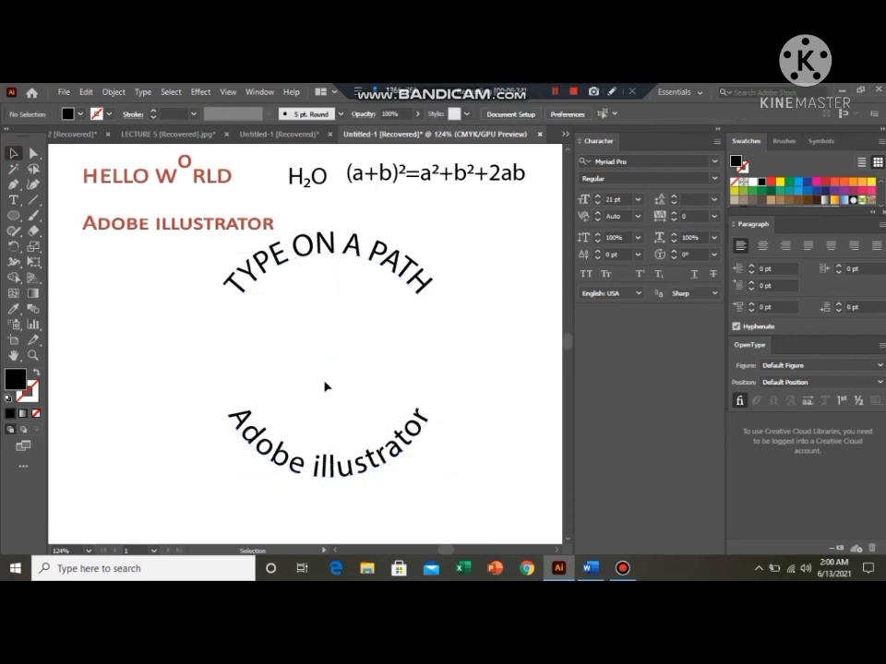
# Draw a large circle from the centre of the two curved texts, enclosing both, and send it to the back
pyautogui.click(15, 216)
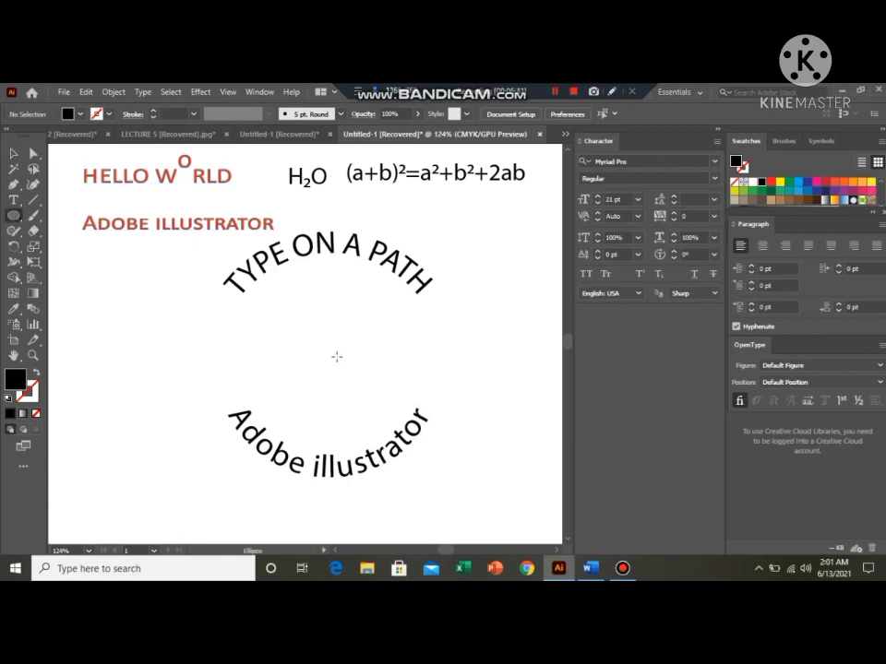
pyautogui.moveTo(329, 365); pyautogui.dragTo(353, 388)
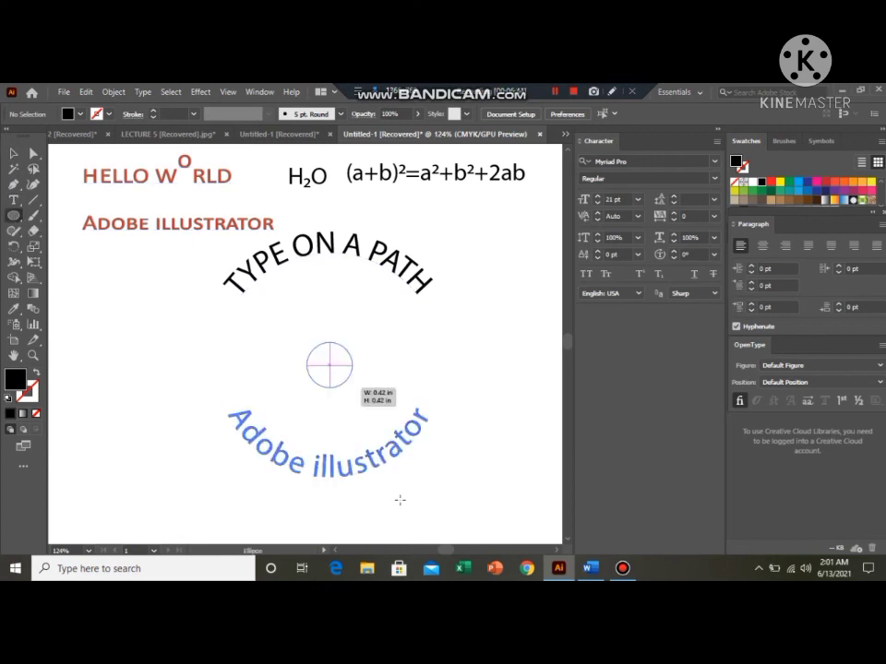
pyautogui.moveTo(400, 501); pyautogui.dragTo(389, 477)
pyautogui.rightClick(327, 365)
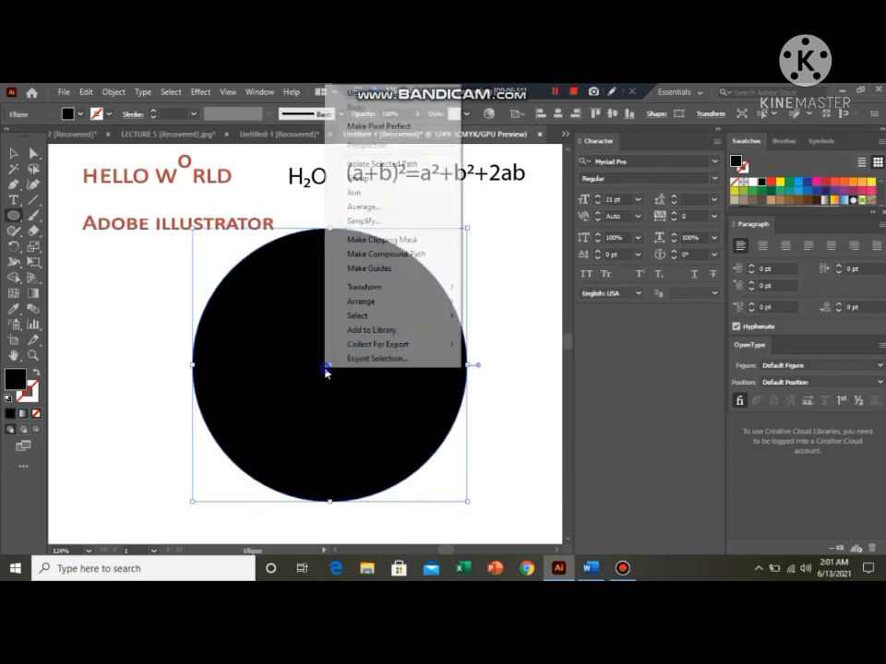
pyautogui.moveTo(374, 302)
pyautogui.click(506, 343)
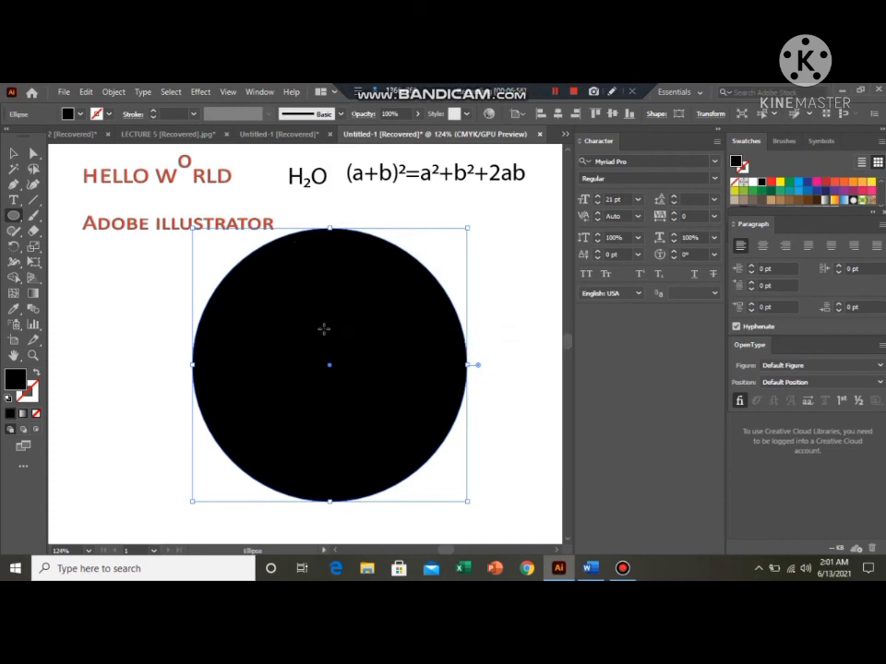
# Fill the large circle with light blue, move it up slightly to centre it behind the texts, and deselect it
pyautogui.click(799, 183)
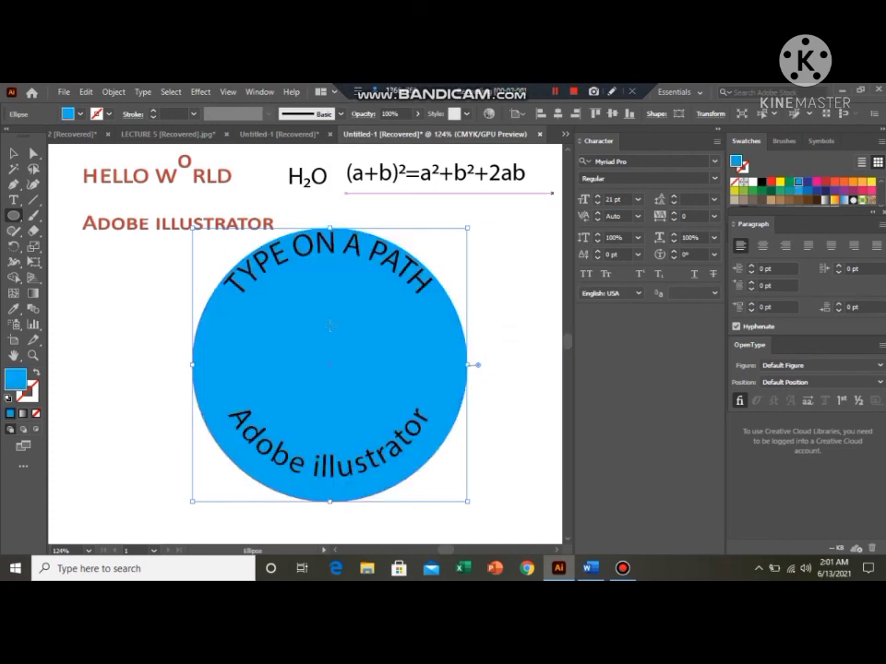
pyautogui.moveTo(330, 367); pyautogui.dragTo(332, 361)
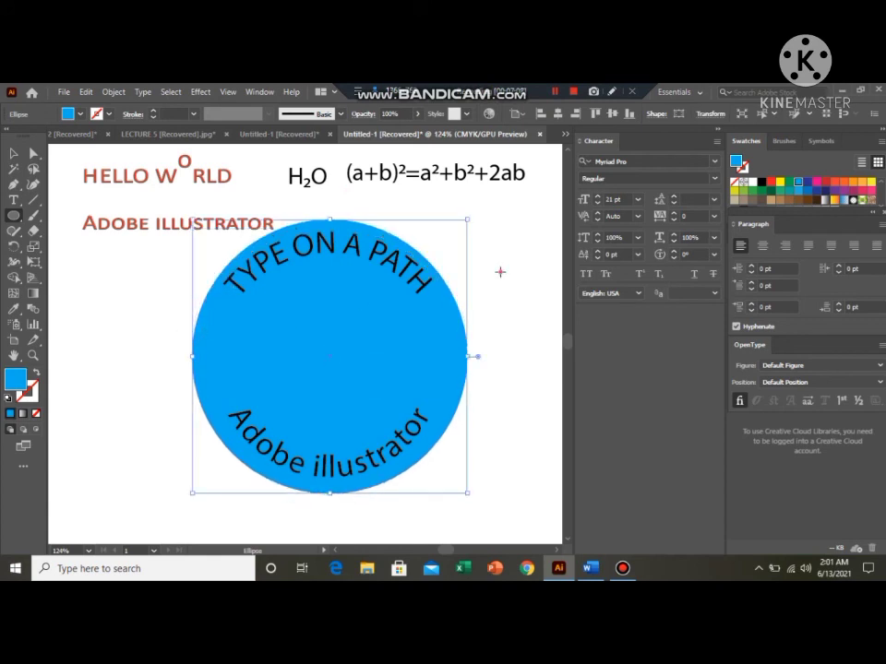
pyautogui.click(501, 272)
pyautogui.click(436, 348)
pyautogui.press('Delete')
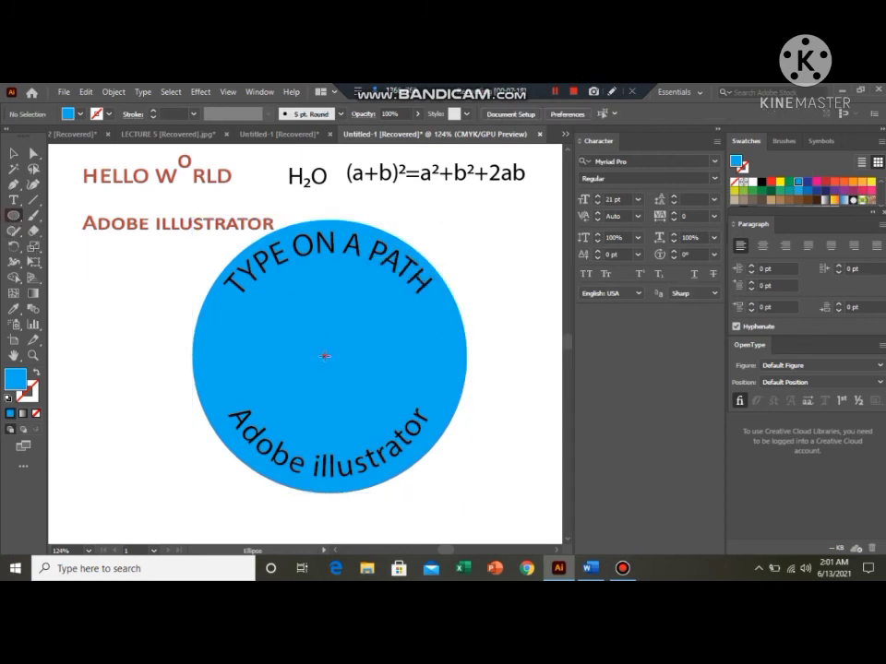
# Draw a smaller circle inside the curved texts, fill it with dark blue, and nudge it to centre it between them
pyautogui.moveTo(326, 356); pyautogui.dragTo(414, 445)
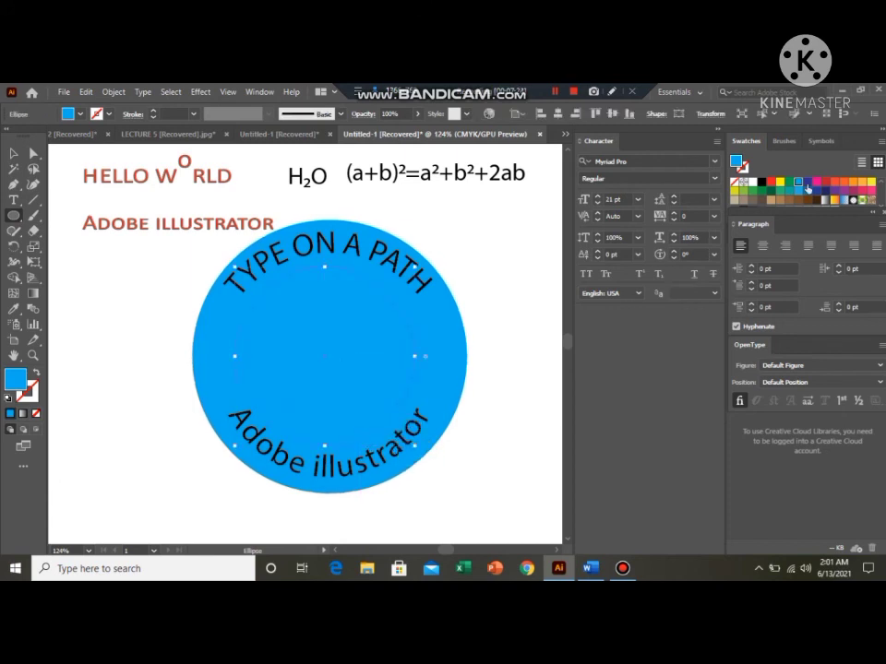
pyautogui.click(807, 183)
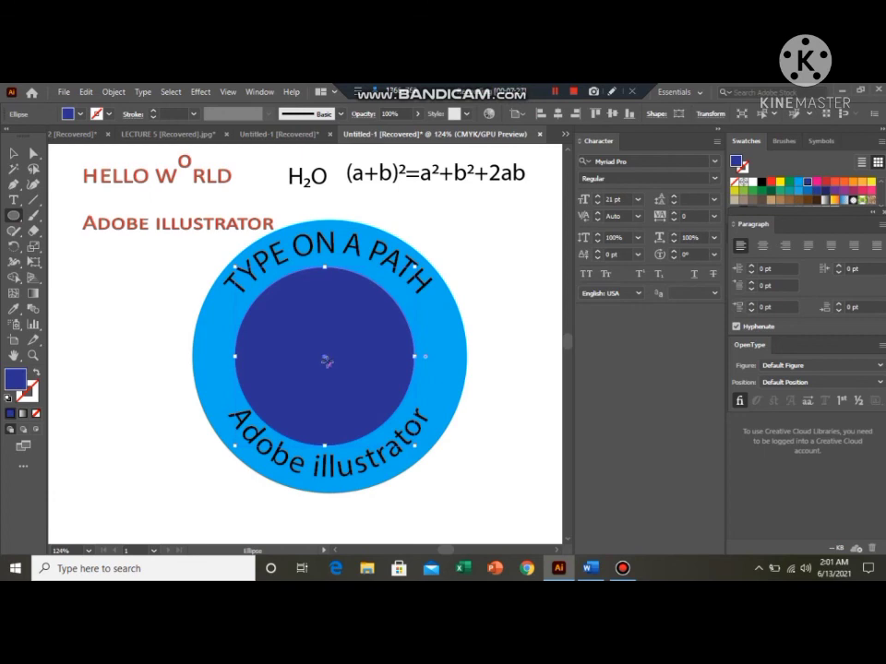
pyautogui.moveTo(327, 362)
pyautogui.mouseDown()
pyautogui.moveTo(340, 352)
pyautogui.moveTo(331, 353)
pyautogui.mouseUp()
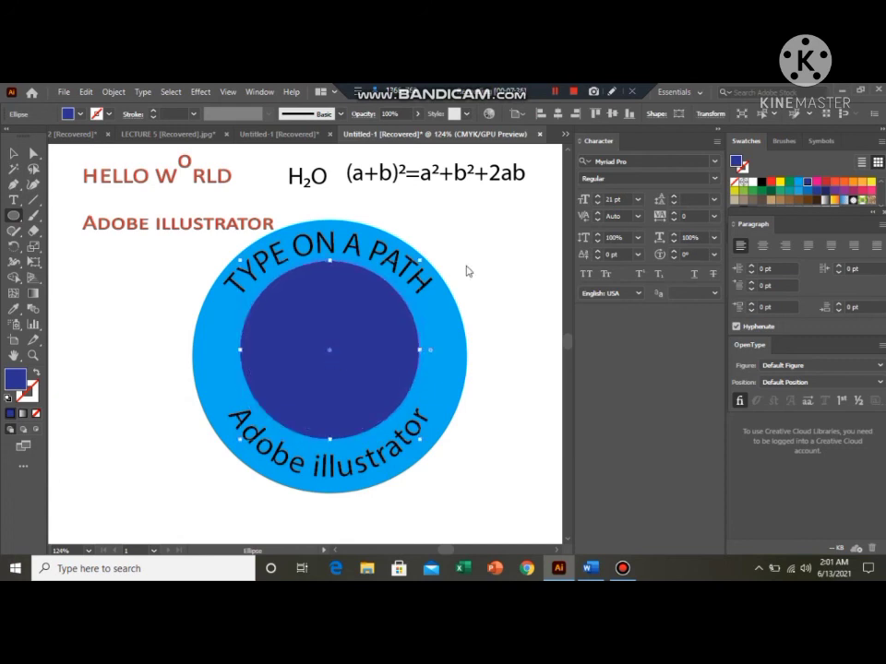
pyautogui.click(507, 247)
pyautogui.click(416, 348)
pyautogui.press('Delete')
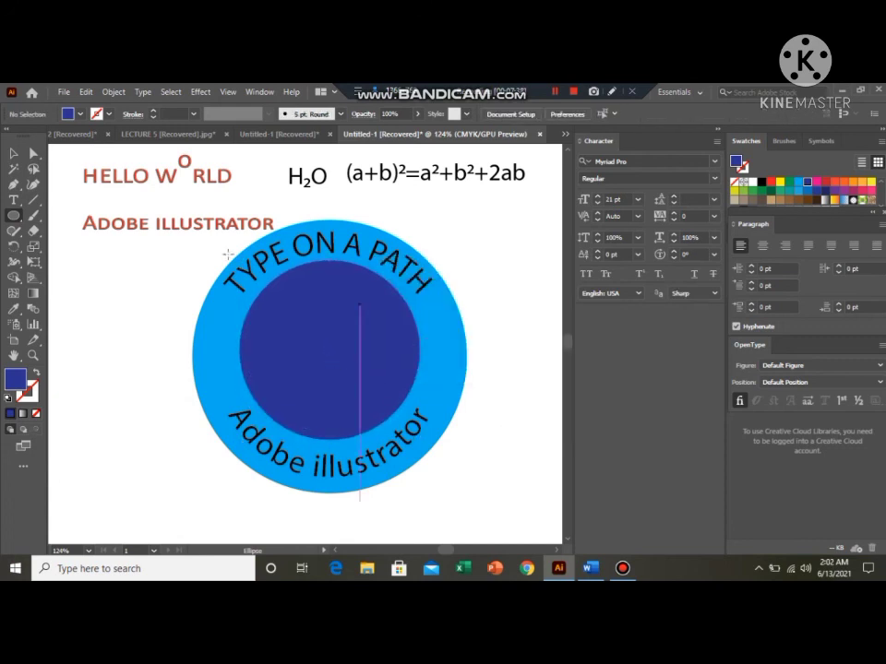
# Select the whole badge, scale it down to about two thirds, and place it below the red Adobe Illustrator text
pyautogui.click(13, 153)
pyautogui.moveTo(134, 260); pyautogui.dragTo(481, 455)
pyautogui.moveTo(336, 369); pyautogui.dragTo(330, 413)
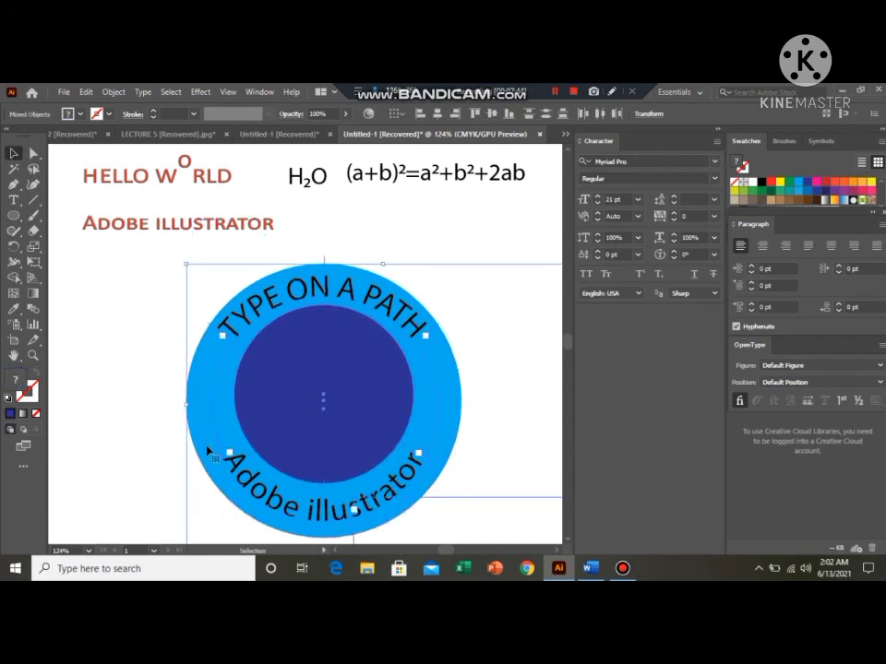
pyautogui.scroll(-2, 387, 389)
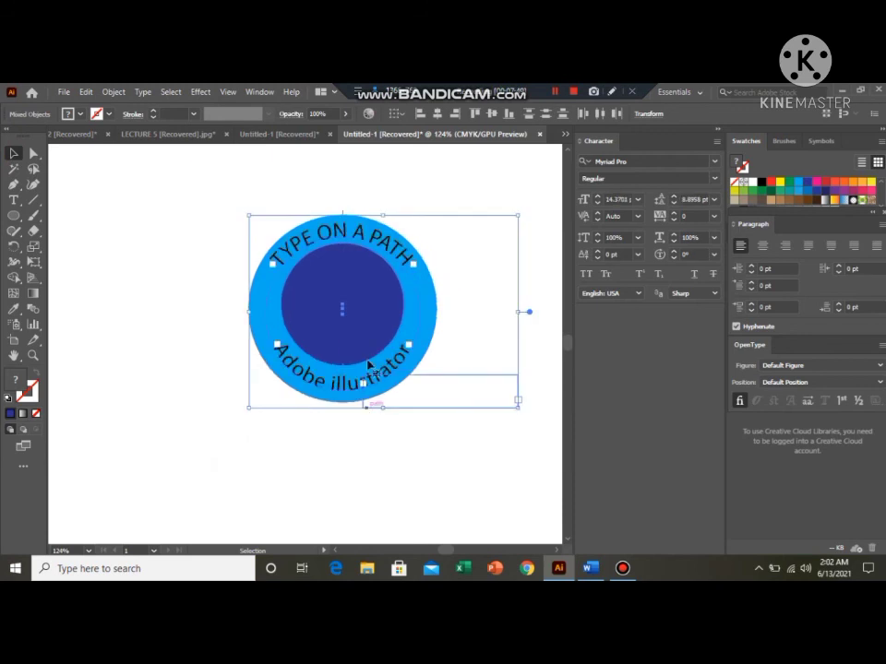
pyautogui.scroll(2, 362, 310)
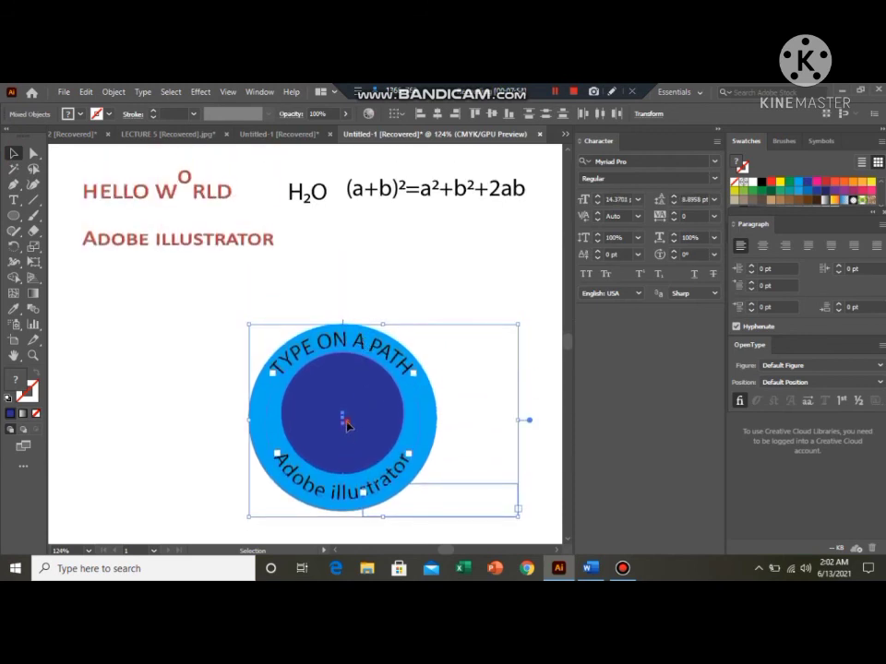
pyautogui.moveTo(343, 427); pyautogui.dragTo(254, 399)
pyautogui.click(478, 313)
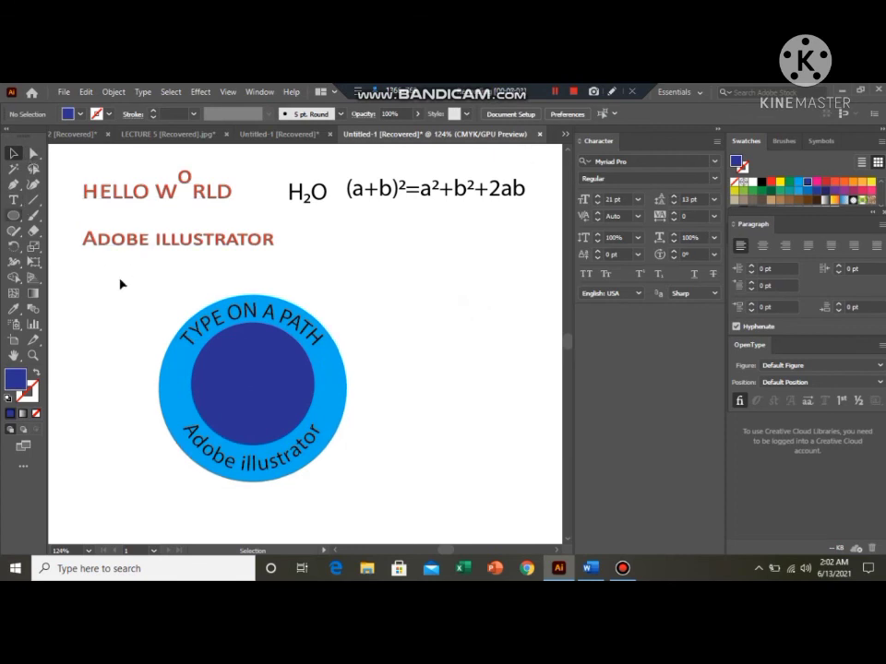
# Recolour the badge's upper text TYPE ON A PATH with a yellow fill using the Type tool, then deselect it
pyautogui.click(201, 334)
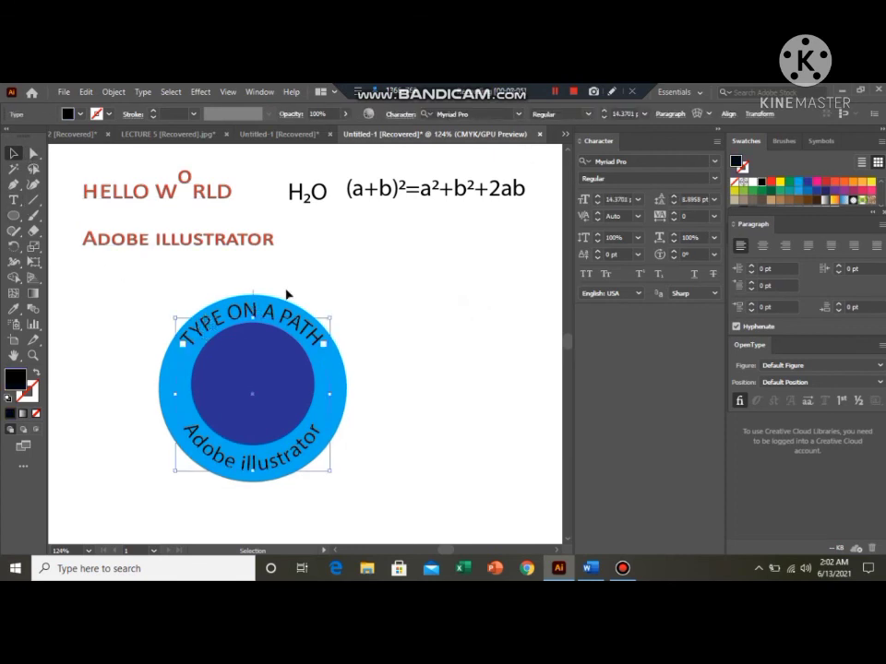
pyautogui.click(287, 293)
pyautogui.press('t')
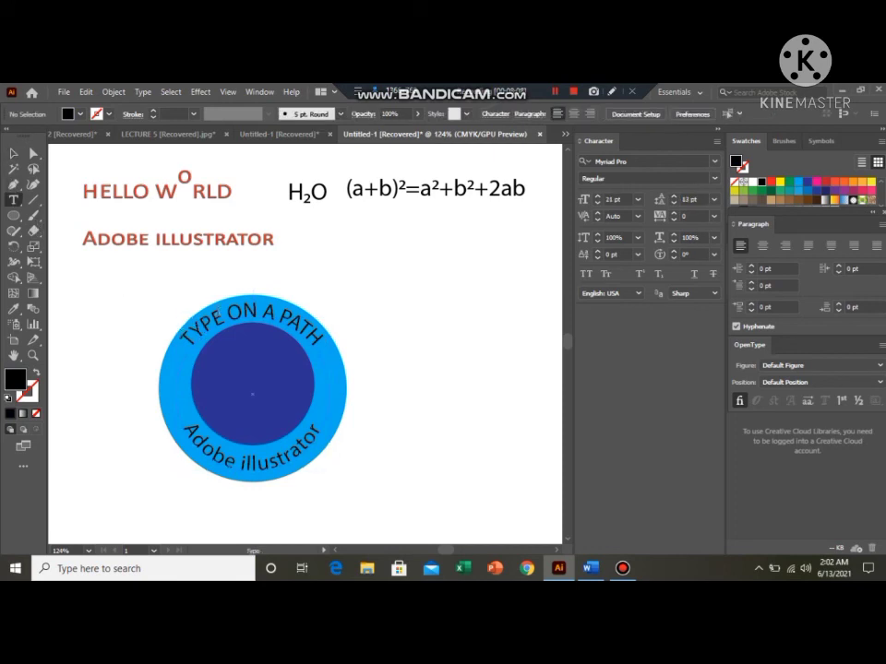
pyautogui.moveTo(183, 342); pyautogui.dragTo(323, 343)
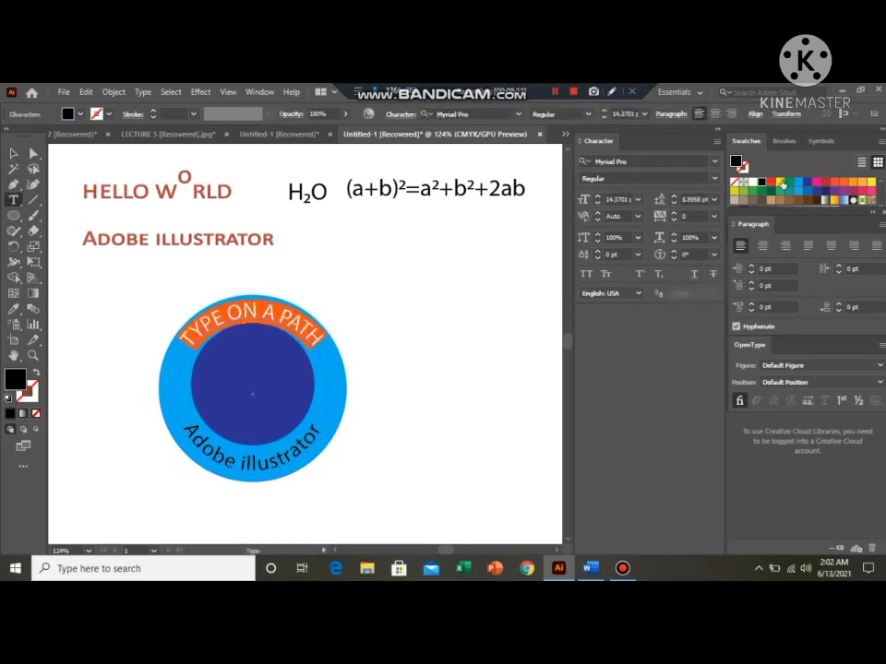
pyautogui.click(781, 183)
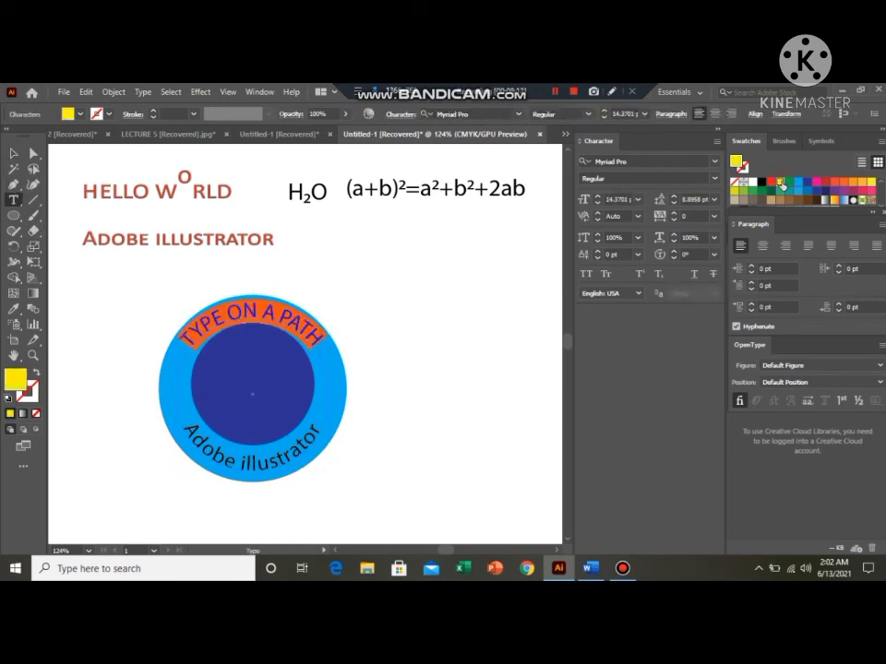
pyautogui.click(397, 294)
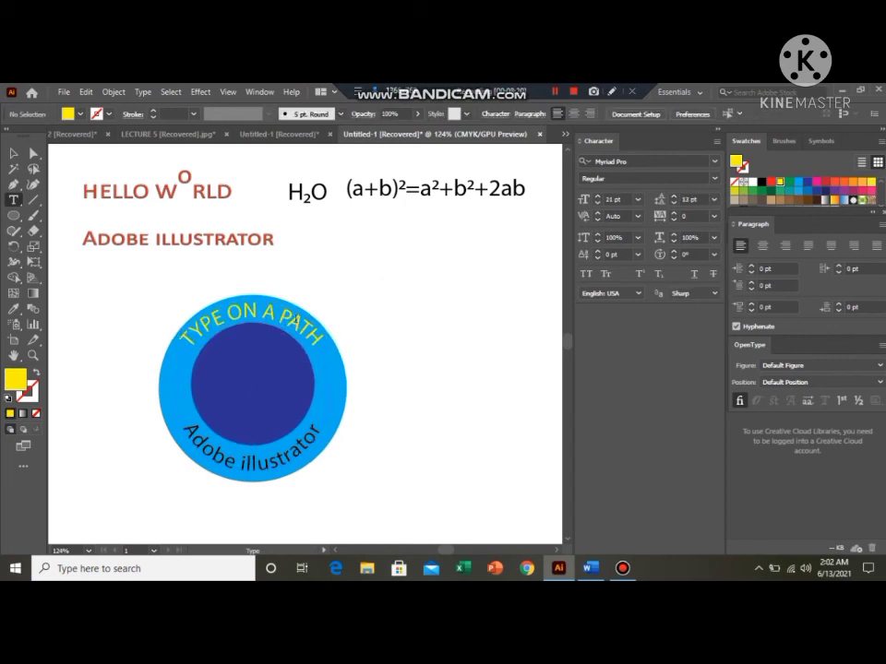
# Select all of TYPE ON A PATH and reduce its font size to 12 pt
pyautogui.moveTo(182, 343); pyautogui.dragTo(324, 339)
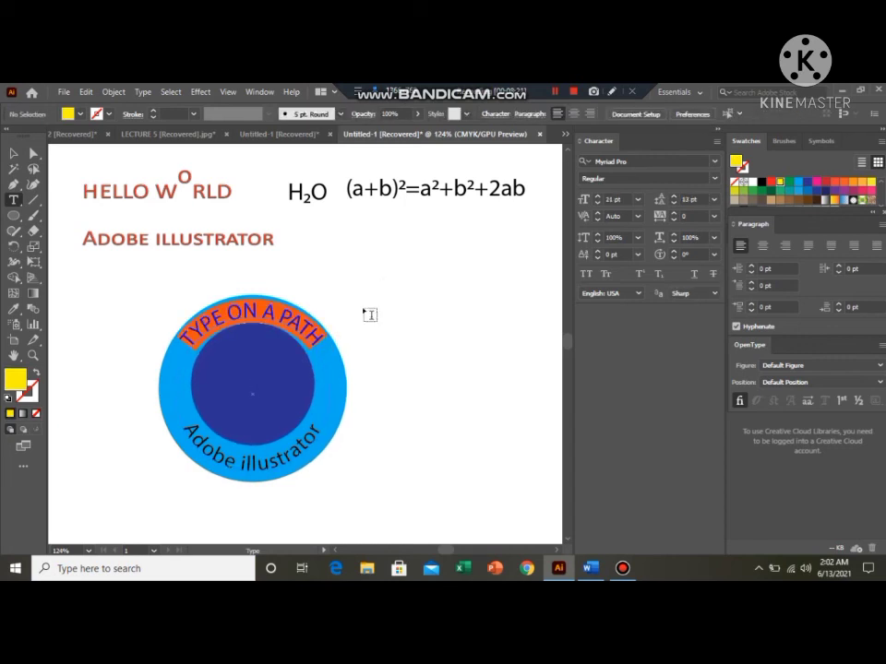
pyautogui.click(597, 197)
pyautogui.click(597, 197)
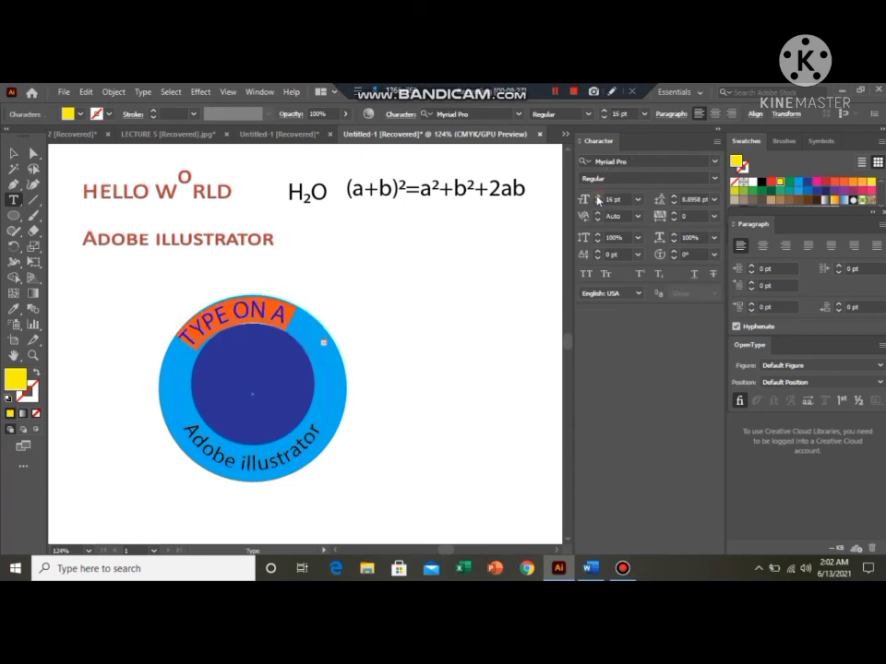
pyautogui.click(597, 204)
pyautogui.click(597, 204)
pyautogui.click(597, 204)
pyautogui.click(597, 204)
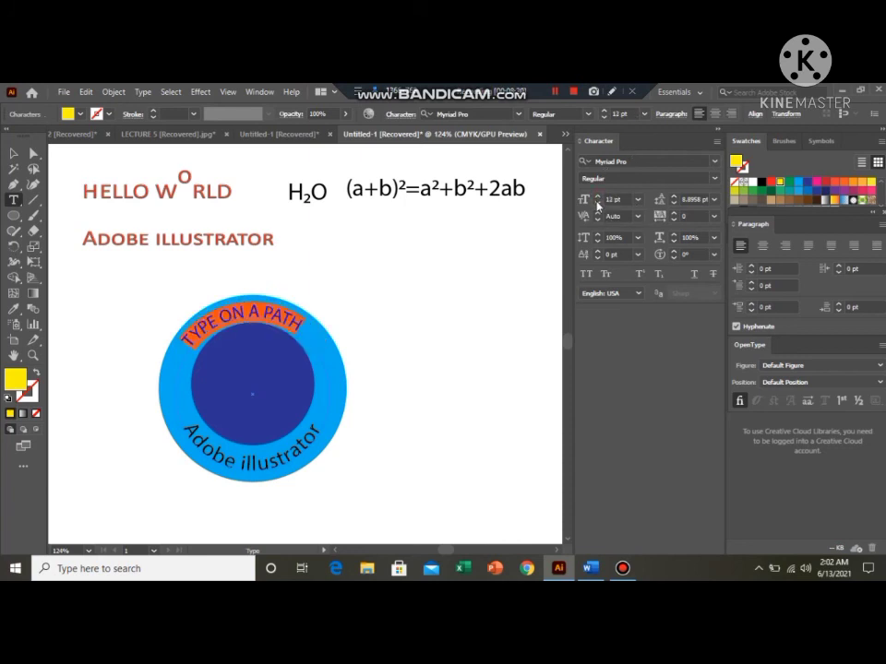